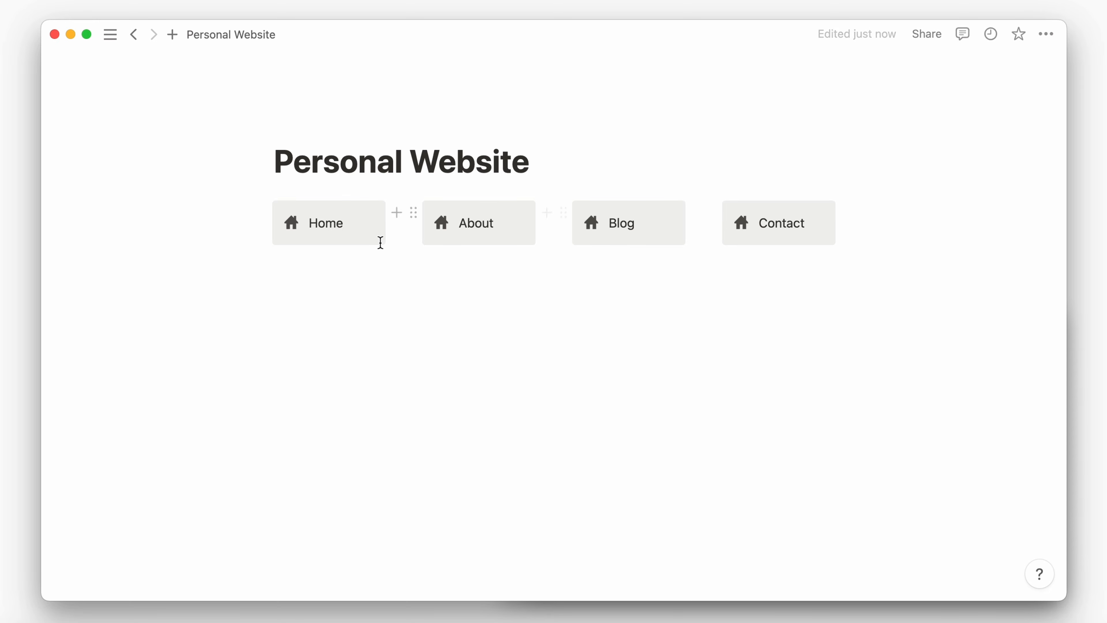
Set the color of the Home, About, Blog and Contact callouts to Default.
click(264, 212)
mouse_move(458, 308)
click(538, 203)
click(413, 212)
mouse_move(292, 311)
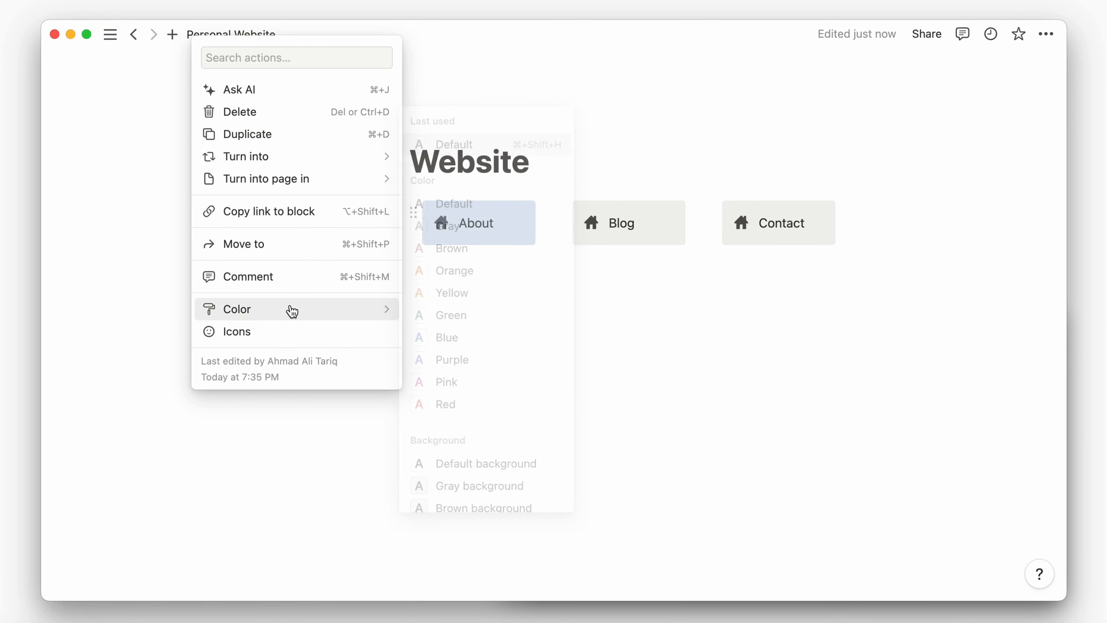
click(523, 203)
click(564, 213)
mouse_move(532, 307)
click(589, 203)
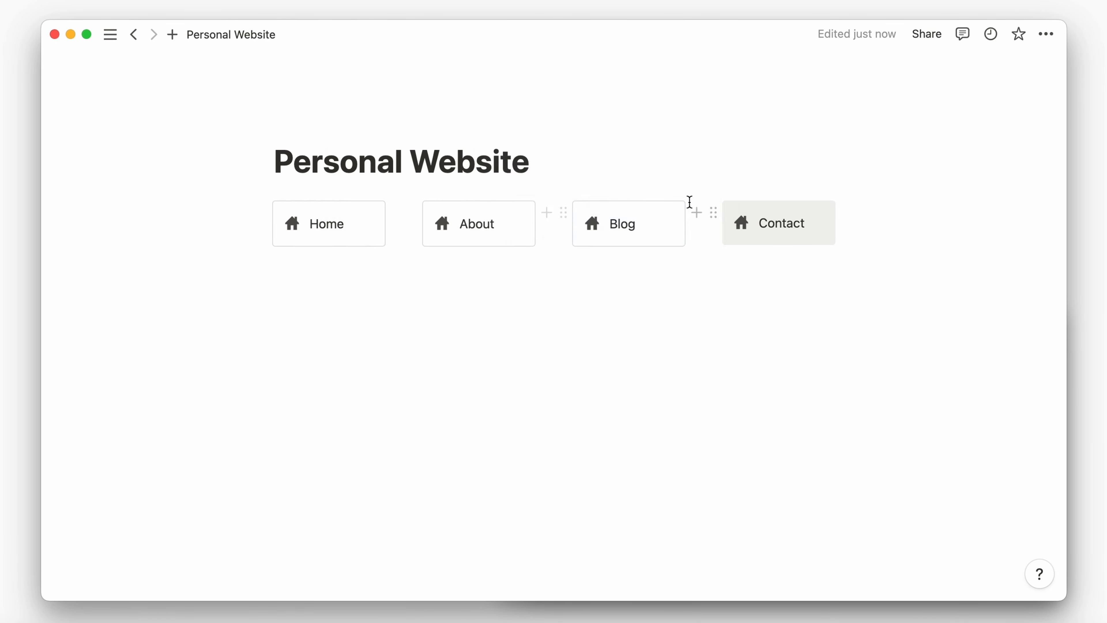
click(713, 213)
mouse_move(634, 309)
click(736, 203)
Change the About callout's icon to the circled person symbol, filtering the icons by "person".
click(445, 224)
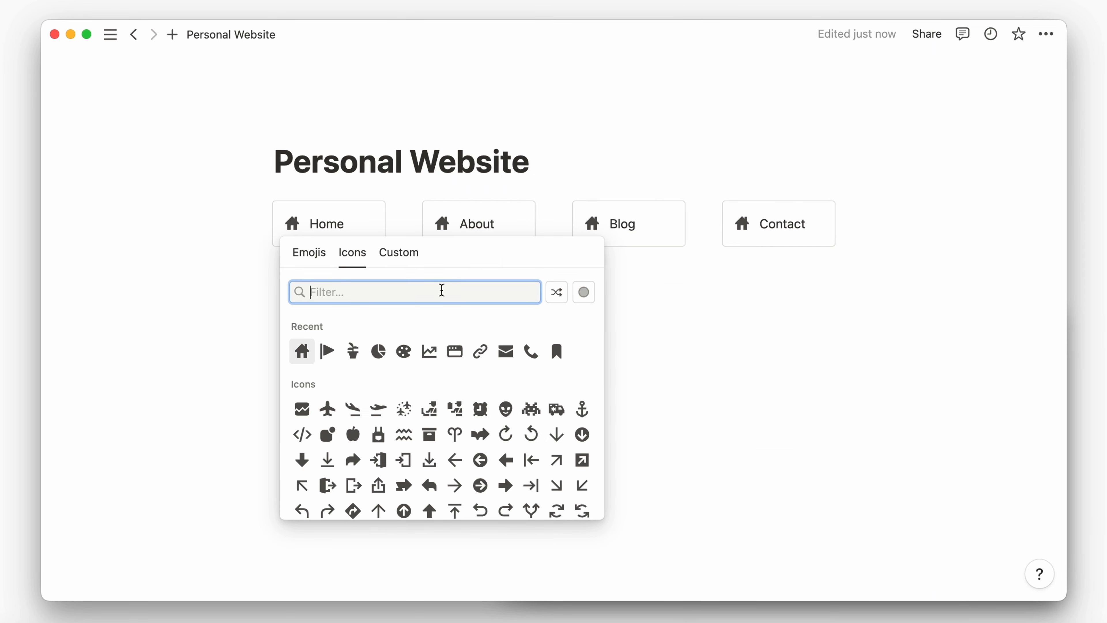
text(person)
click(480, 354)
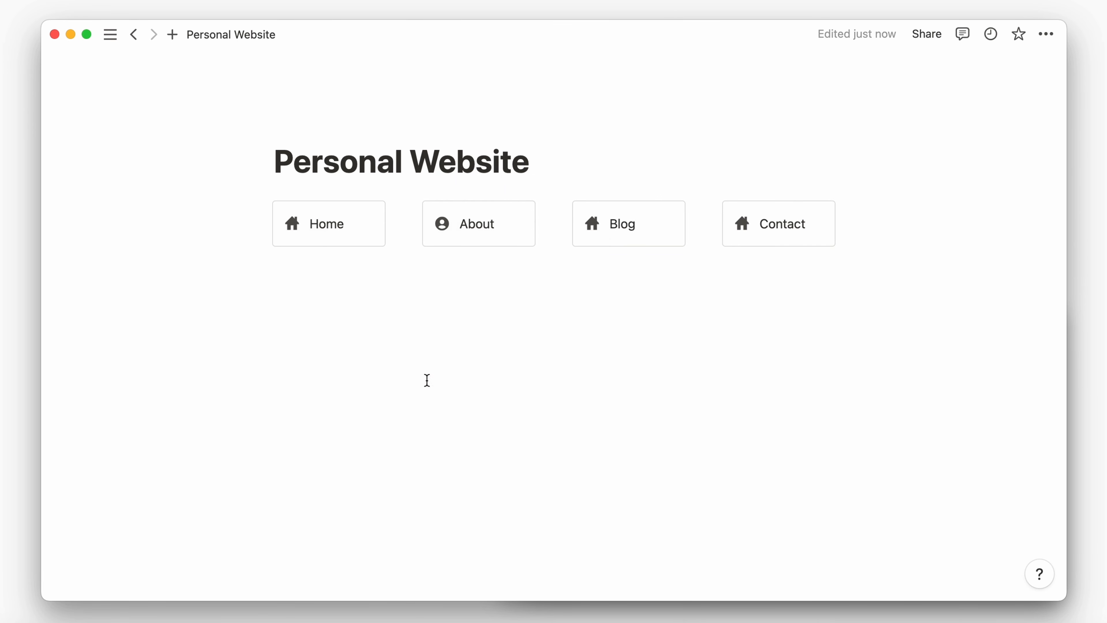
Change the Blog callout's icon to the newspaper symbol, filtering the icons by "paper".
click(591, 227)
text(paper)
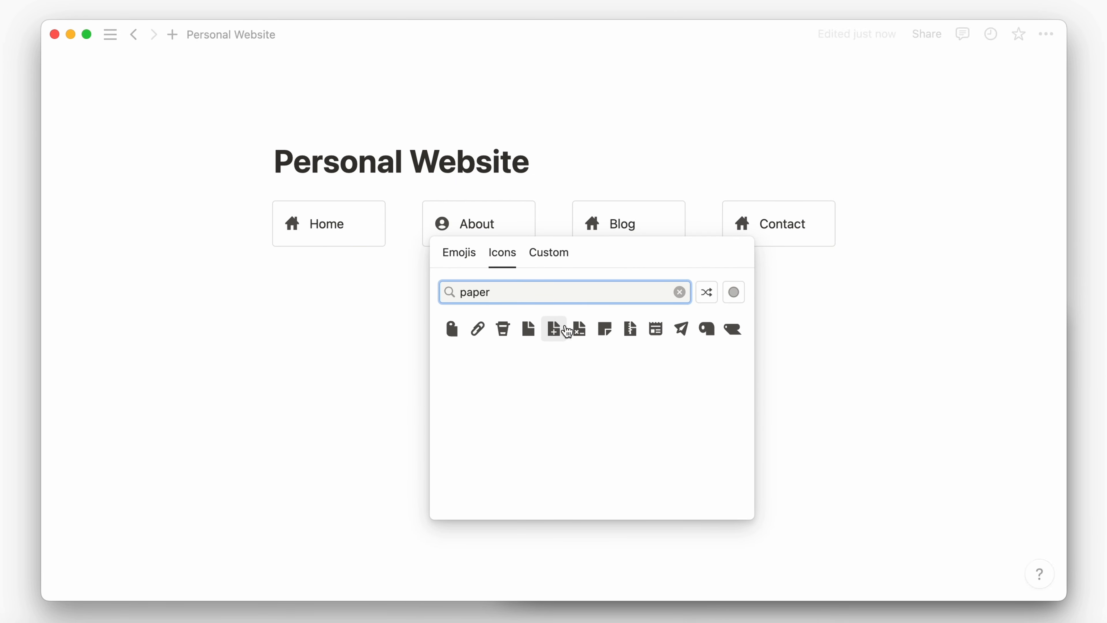
click(655, 329)
click(605, 355)
Change the Contact callout's icon to the phone handset, filtering the icons by "phone".
click(741, 228)
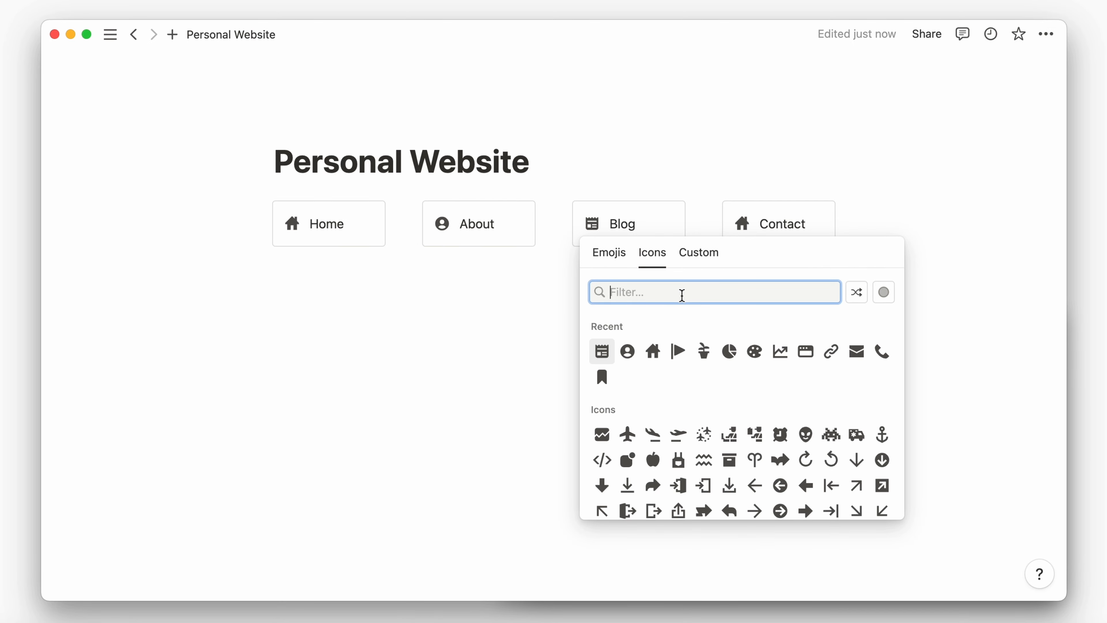
text(phone)
click(602, 329)
click(572, 355)
Insert a two-column layout below the callouts and add a Heading 3 reading "Hi, I'm [Name Here]" in its first column.
click(512, 282)
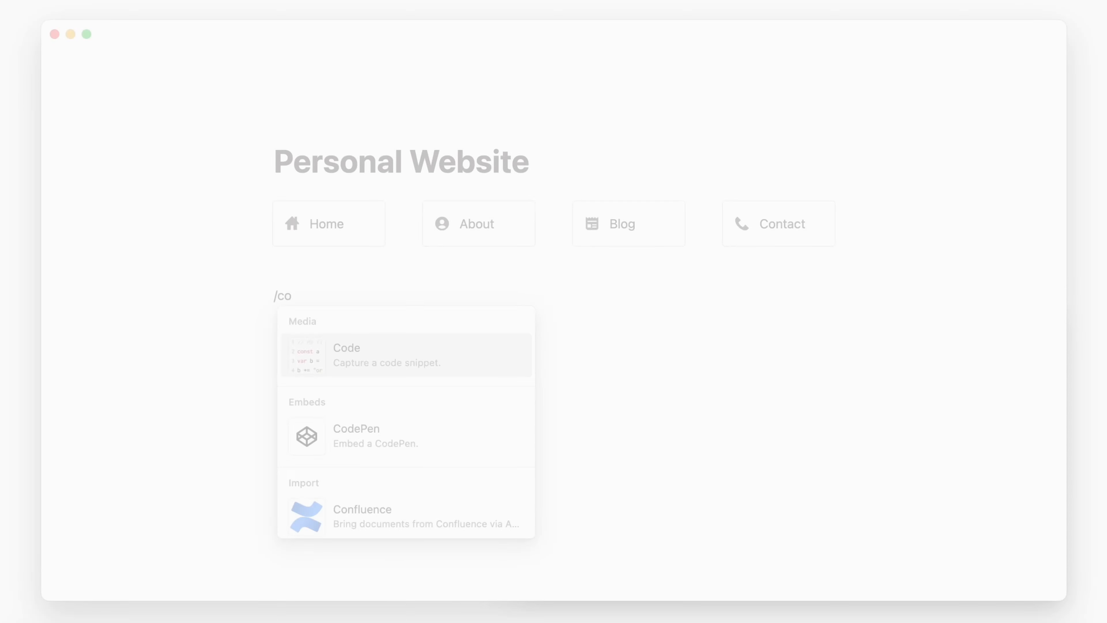
text(lumns)
click(346, 348)
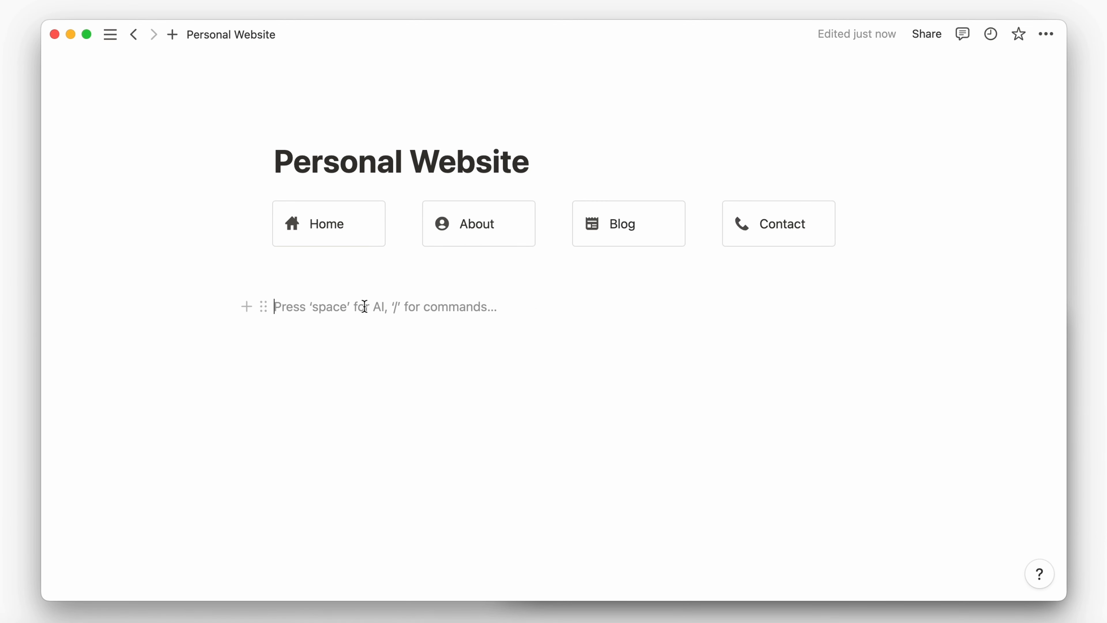
text(/head)
click(354, 445)
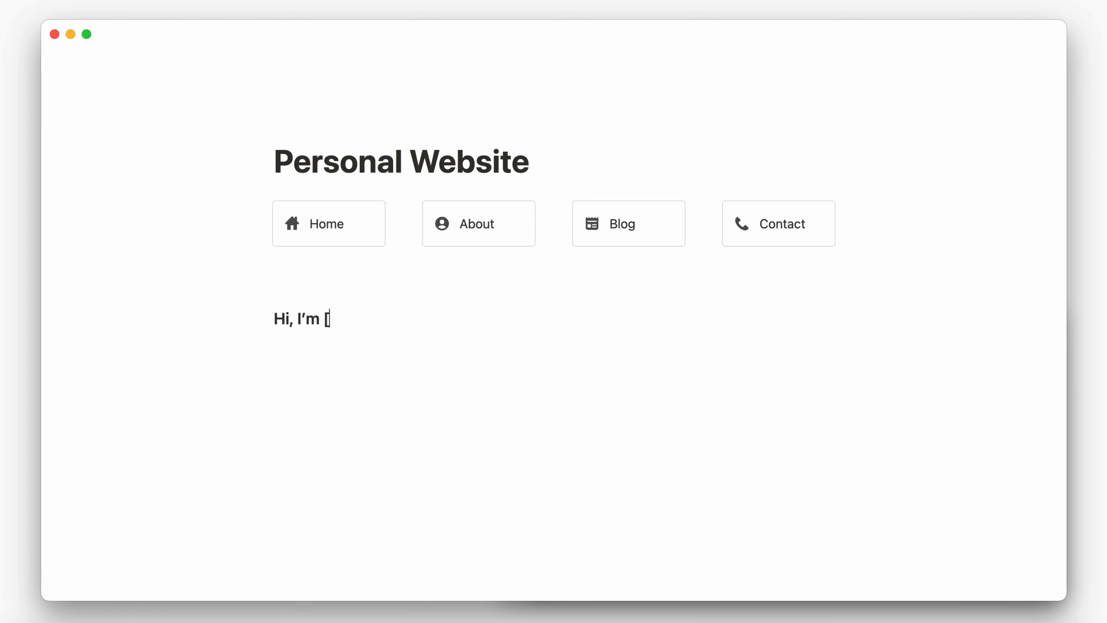
Copy the two introduction paragraphs from the other document and paste them under the "Hi, I'm [Name Here]" heading.
click(412, 621)
scroll(652, 453, up, 2)
drag(826, 468, 543, 415)
key(super+c)
click(371, 347)
key(super+v)
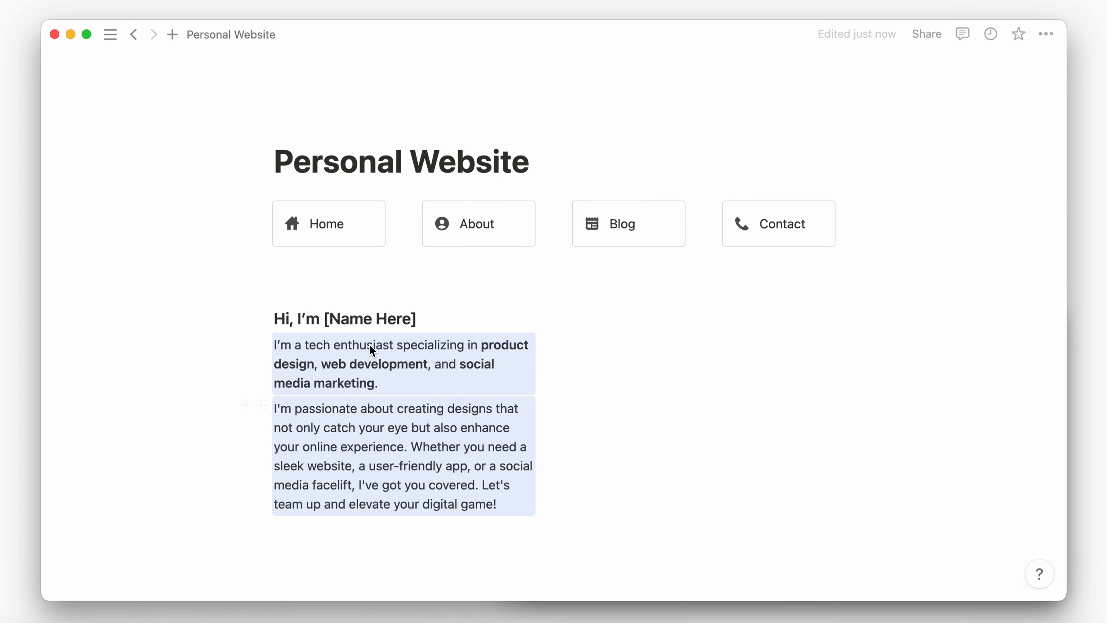
Widen the introduction's text column and place Logo.png from the Personal Website folder in the column beside it.
drag(561, 335, 655, 336)
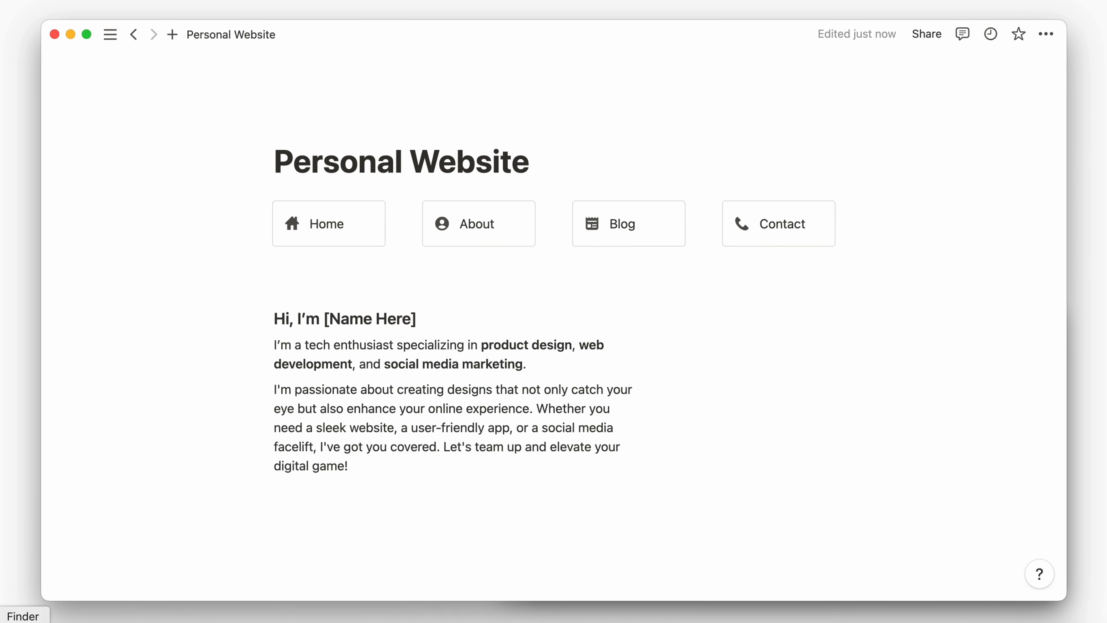
click(22, 621)
scroll(755, 256, down, 3)
drag(666, 383, 783, 239)
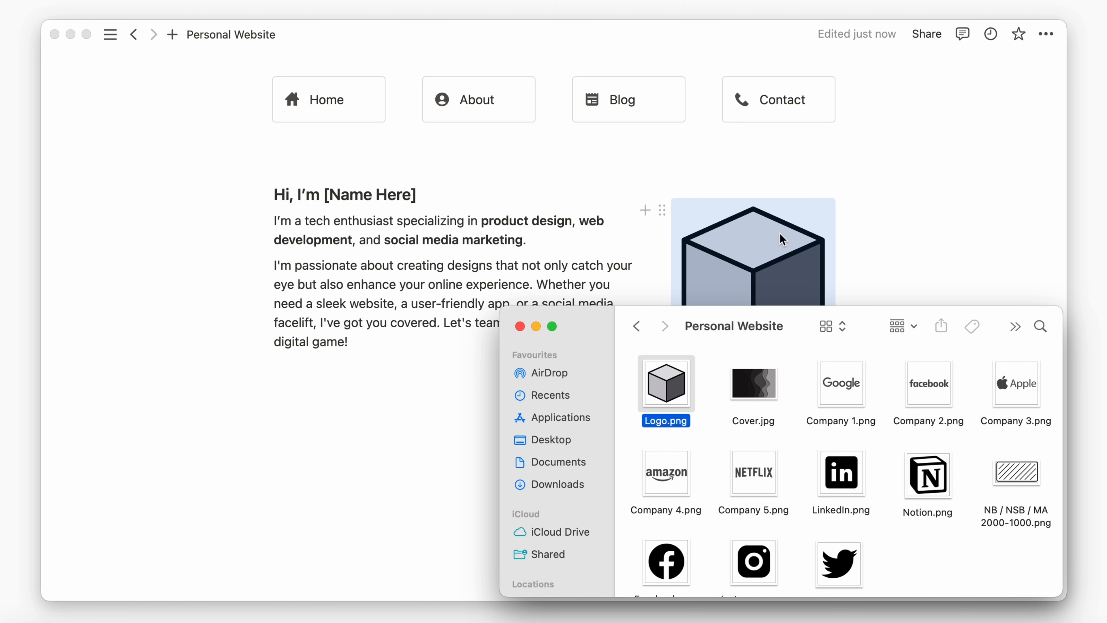
click(839, 175)
click(572, 301)
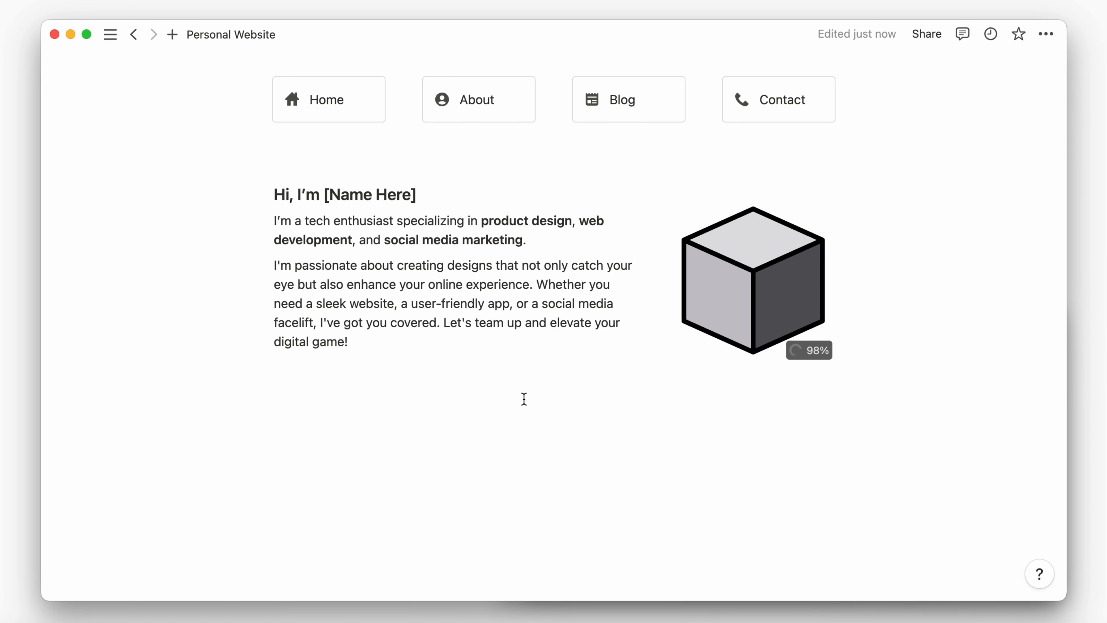
Insert a two-column layout below the introduction and add a phone-icon callout reading "Contact Me" in its first column.
scroll(524, 399, down, 1)
text(/)
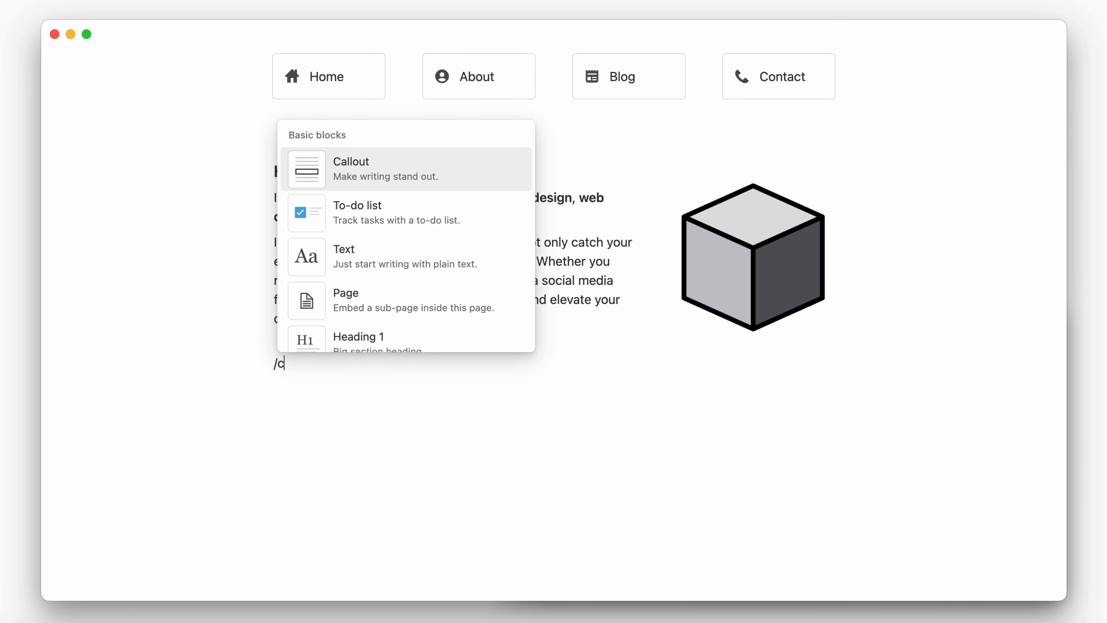
text(col)
click(465, 183)
text(/call)
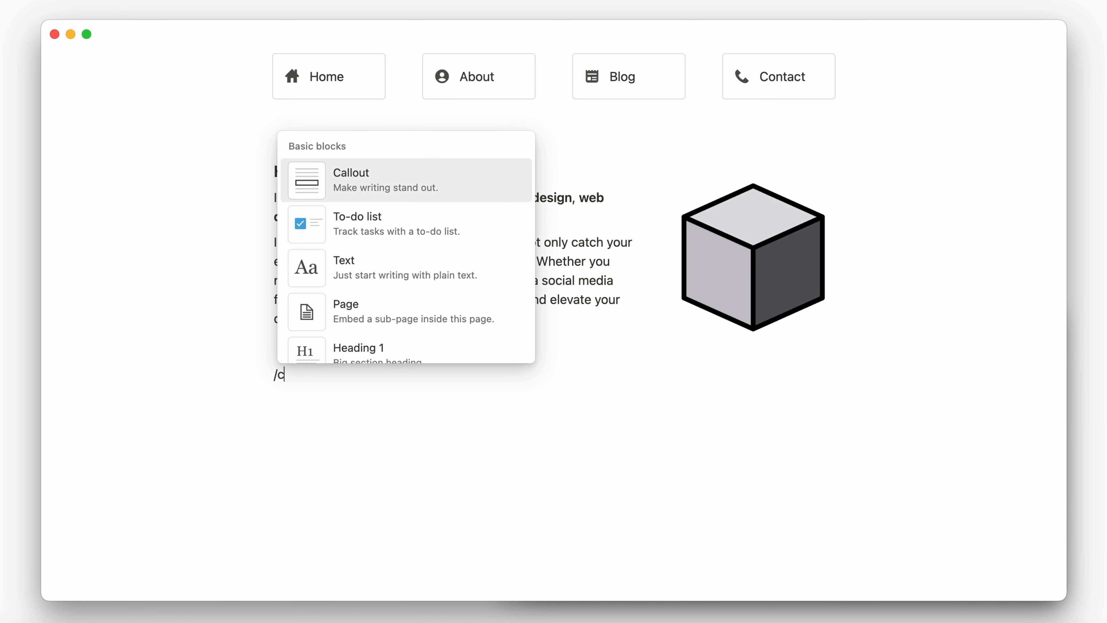
click(332, 279)
text(Contact Me)
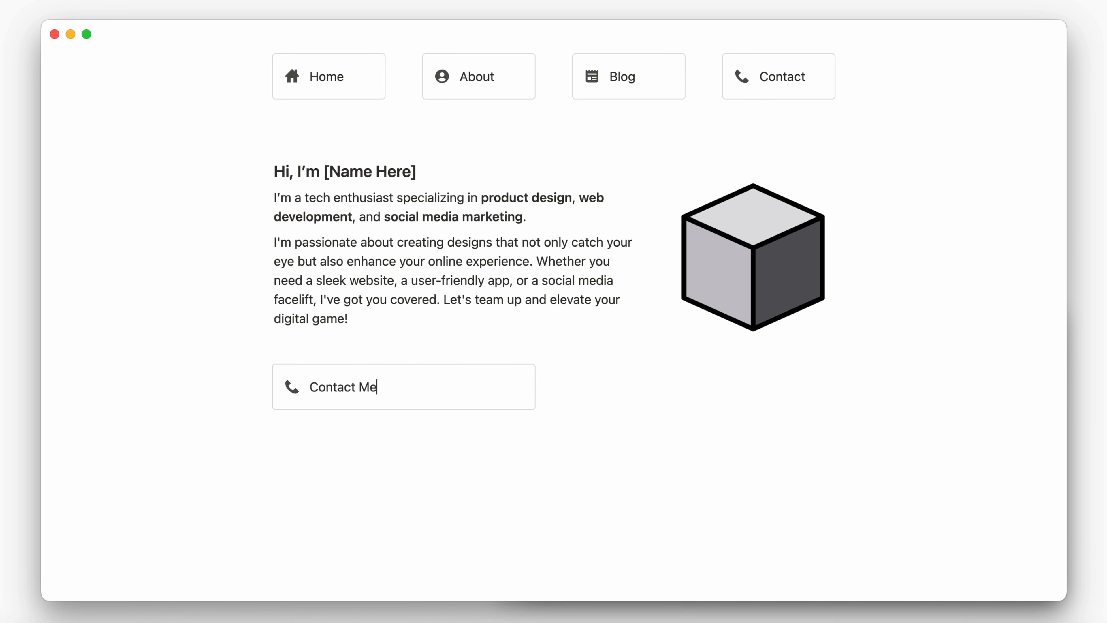
click(405, 348)
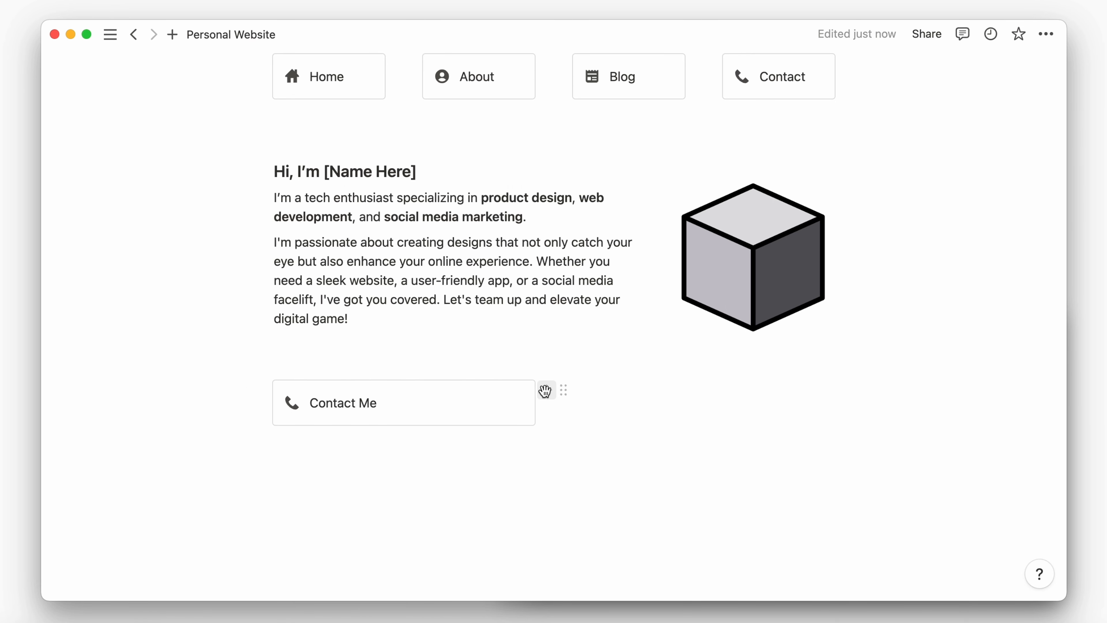
Link the "Contact Me" text in the callout to the contact phone number.
drag(377, 404, 310, 403)
click(419, 372)
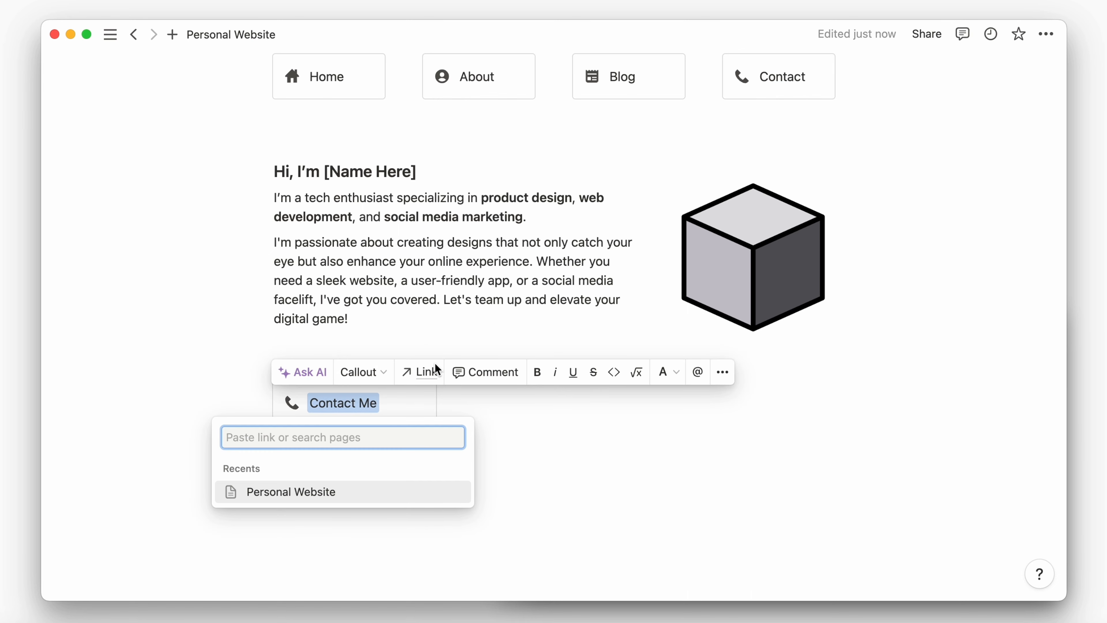
text(123-456-7890)
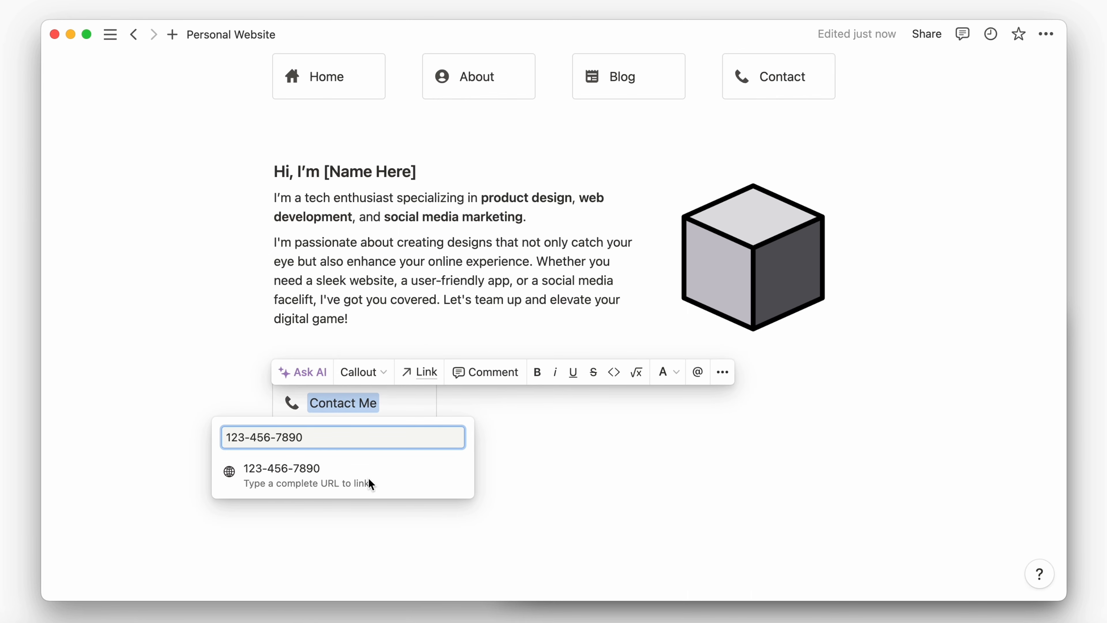
click(482, 456)
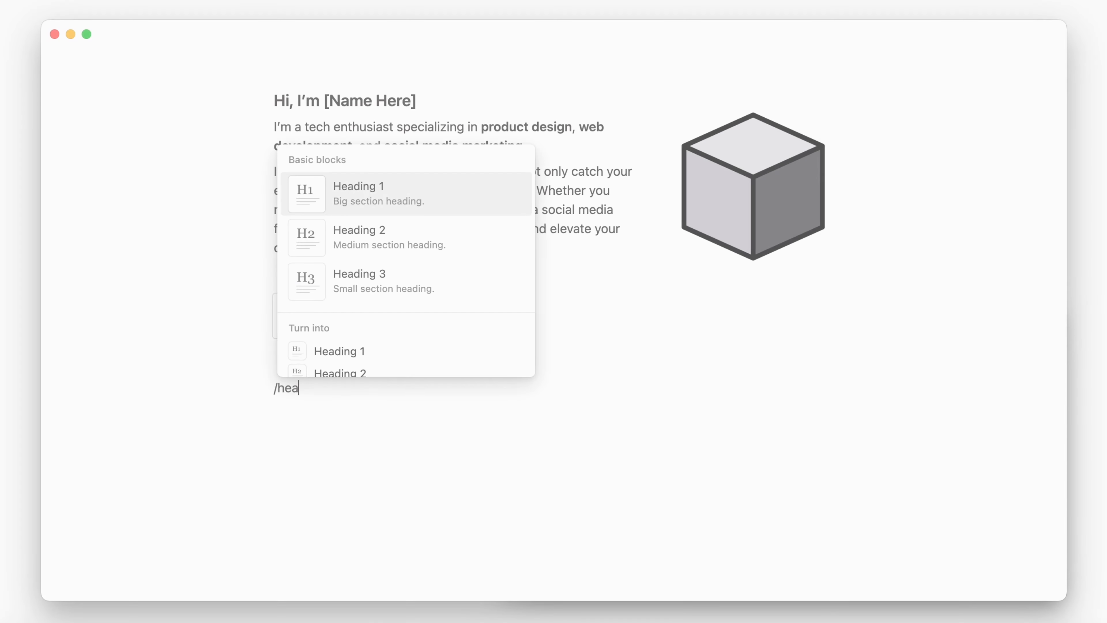
Add a Heading 1 reading "Brands I've worked with" below the Contact Me callout and insert a five-column layout under it.
click(460, 195)
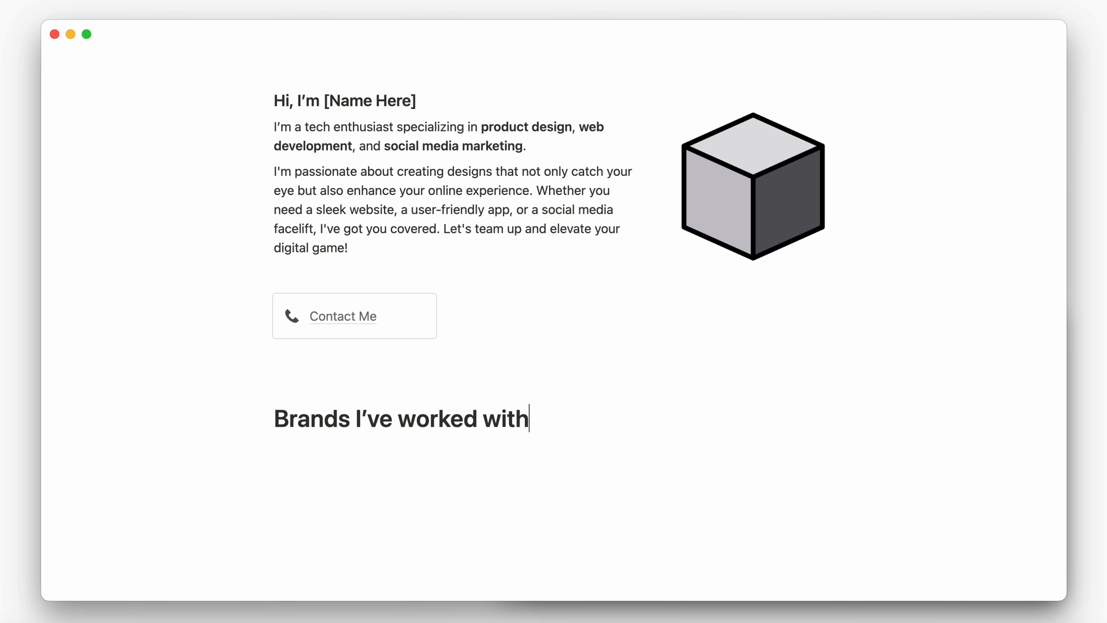
key(Return)
text(/col)
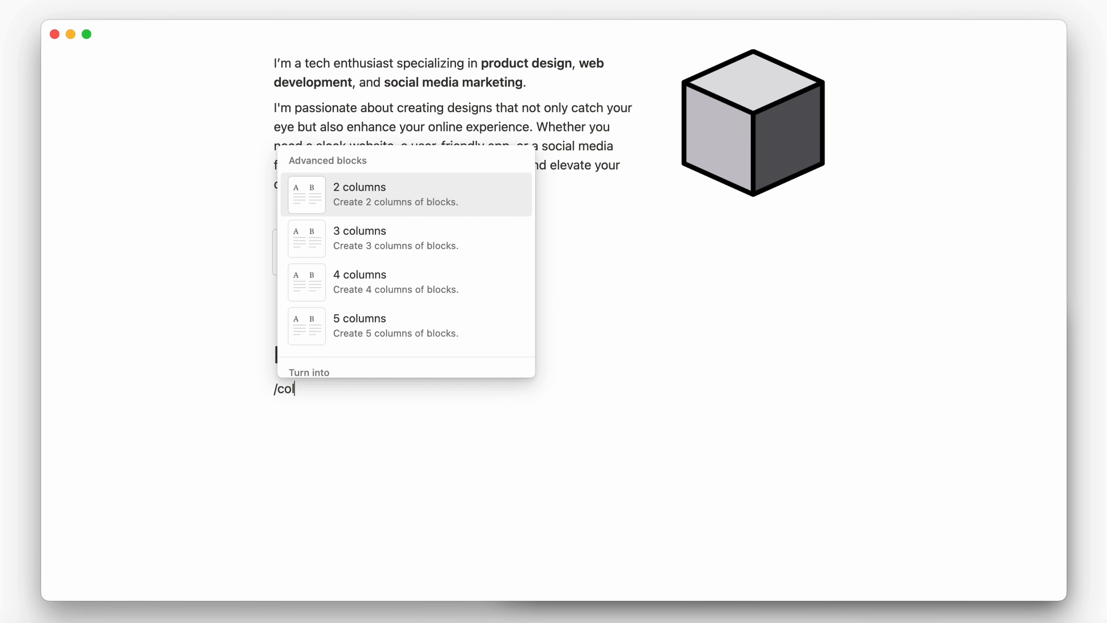
click(393, 336)
scroll(393, 336, down, 3)
click(358, 406)
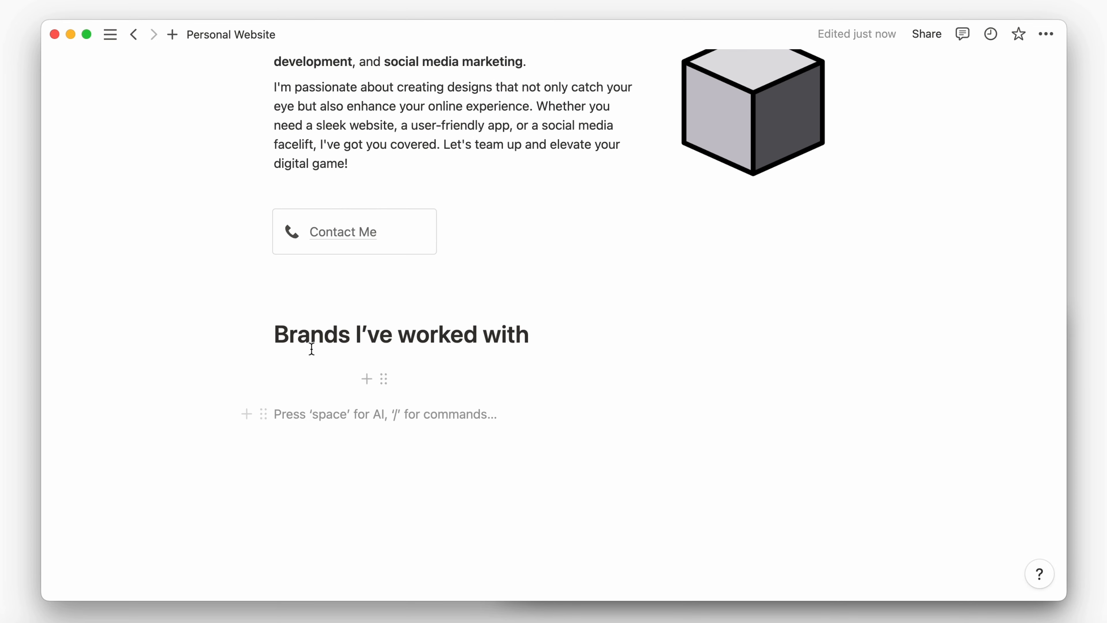
Place Company 1.png through Company 5.png from the Personal Website folder into the five brand columns, one logo per column.
click(308, 374)
click(22, 621)
drag(850, 388, 291, 406)
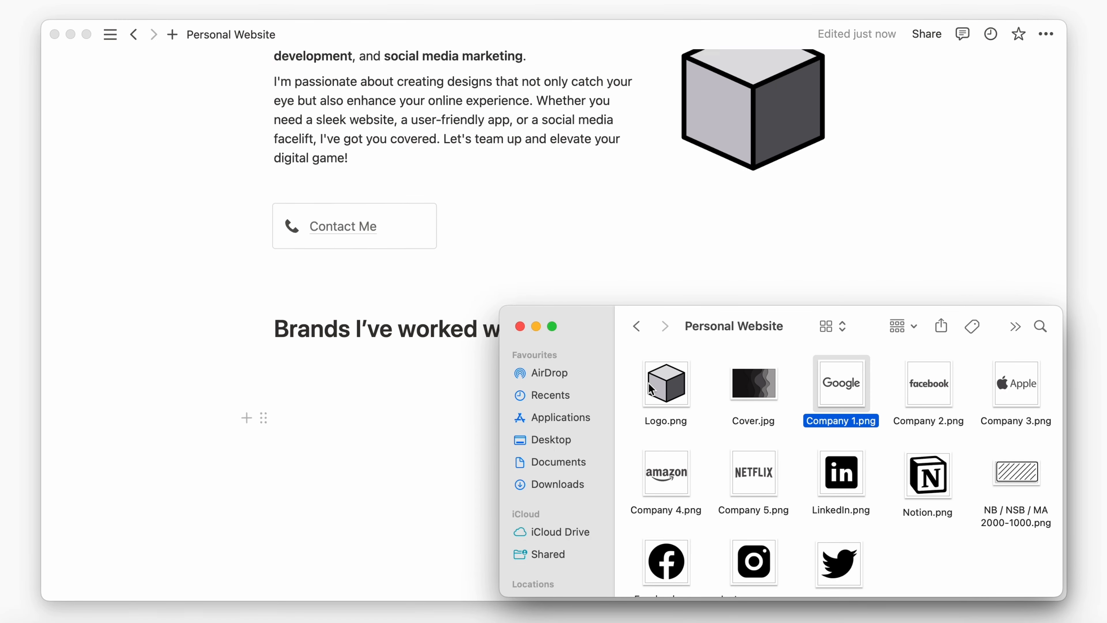
click(351, 408)
scroll(351, 408, up, 5)
scroll(554, 305, down, 10)
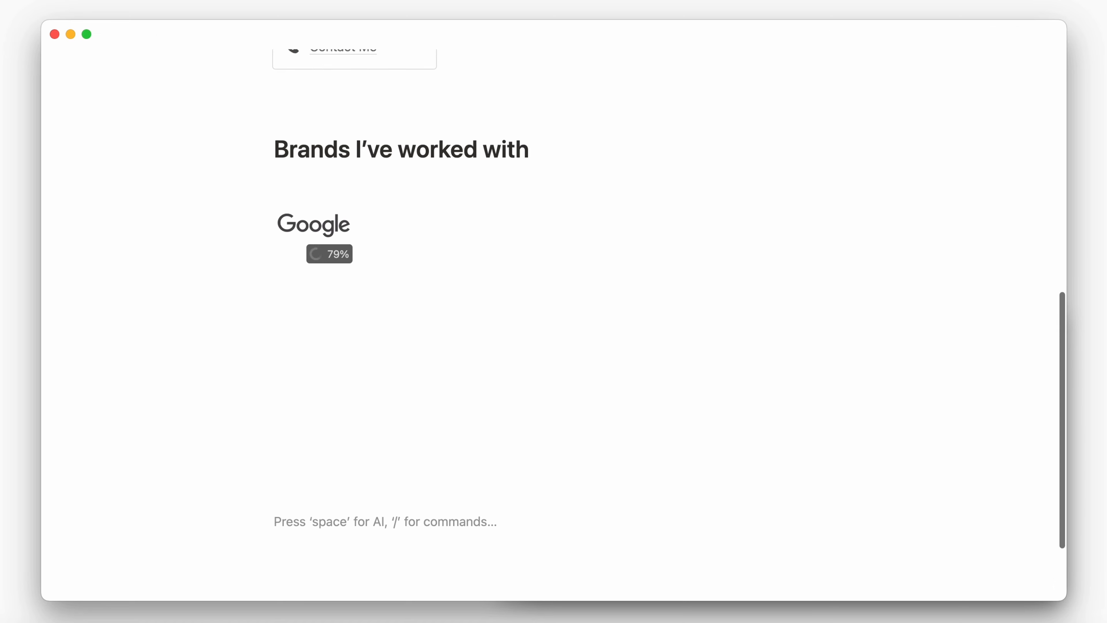
click(22, 622)
drag(928, 384, 458, 150)
drag(1016, 383, 566, 107)
drag(666, 473, 694, 144)
drag(754, 473, 793, 131)
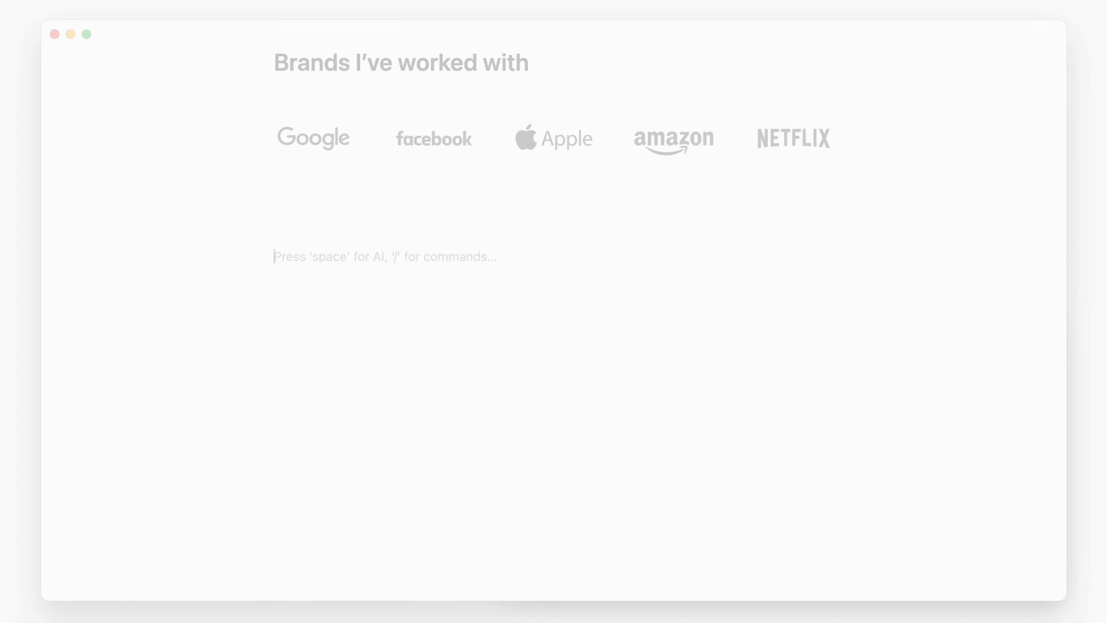
Add a Heading 1 reading "My Services" below the brand logos and insert a three-column layout under it.
text(/h1)
key(Return)
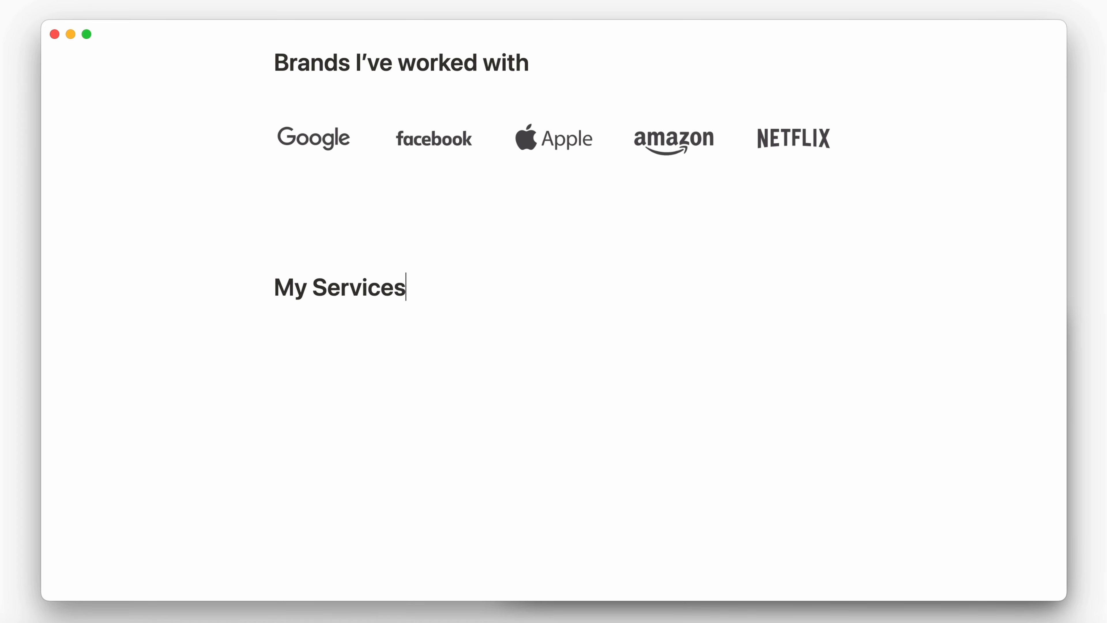
scroll(301, 260, down, 2)
text(/col)
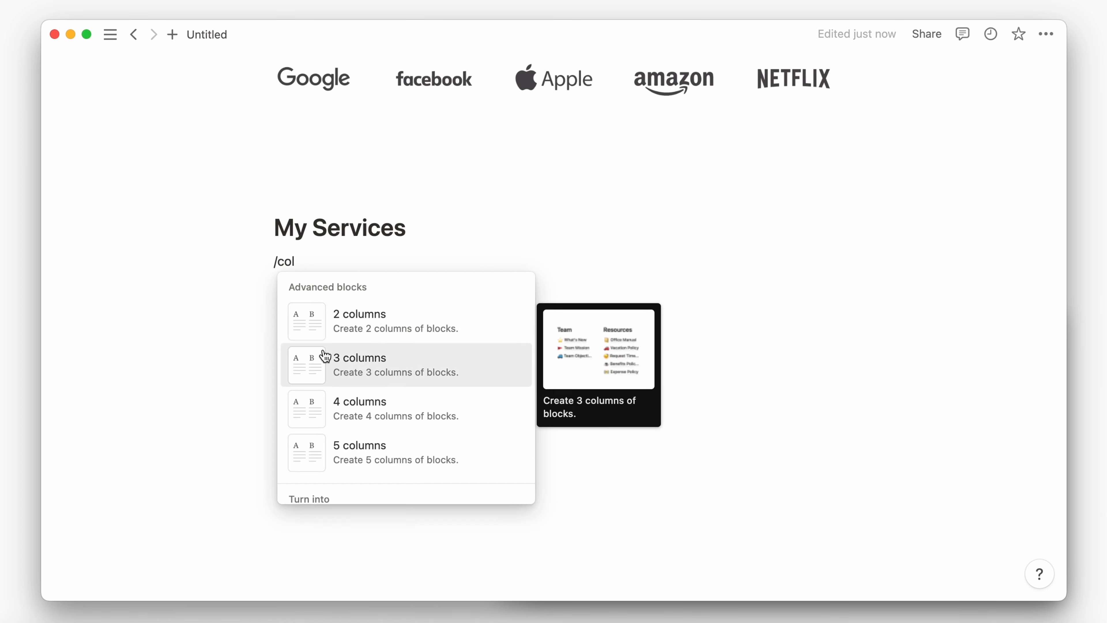
click(321, 356)
Place Logo.png in the first My Services column and copy the image into the second and third columns.
key(super+Tab)
drag(666, 384, 253, 296)
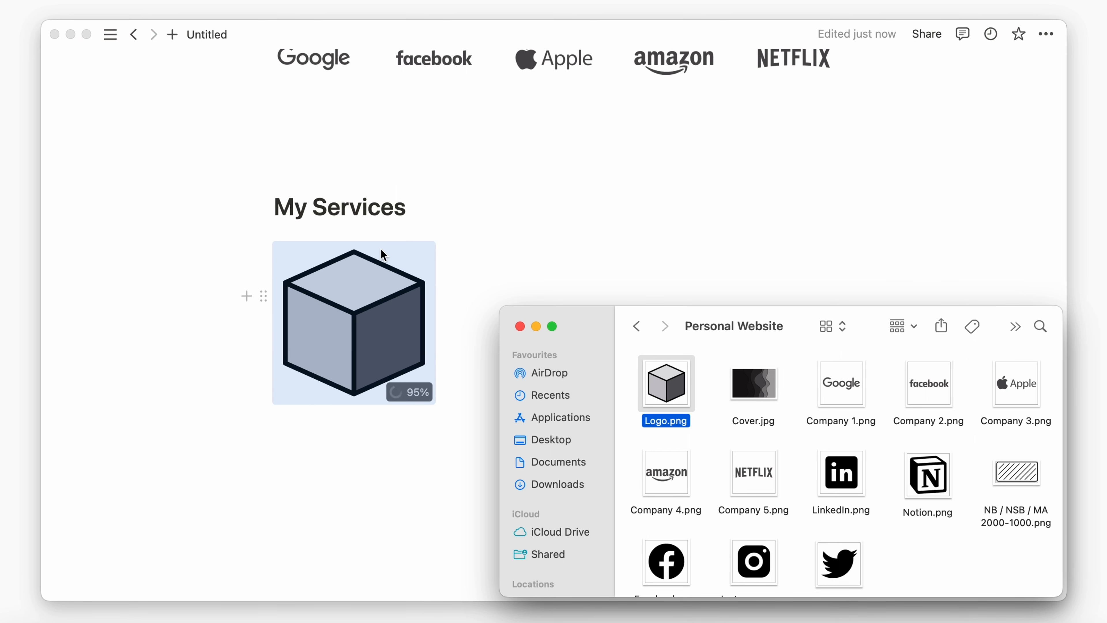
click(264, 297)
click(264, 253)
key(super+c)
click(548, 244)
key(super+v)
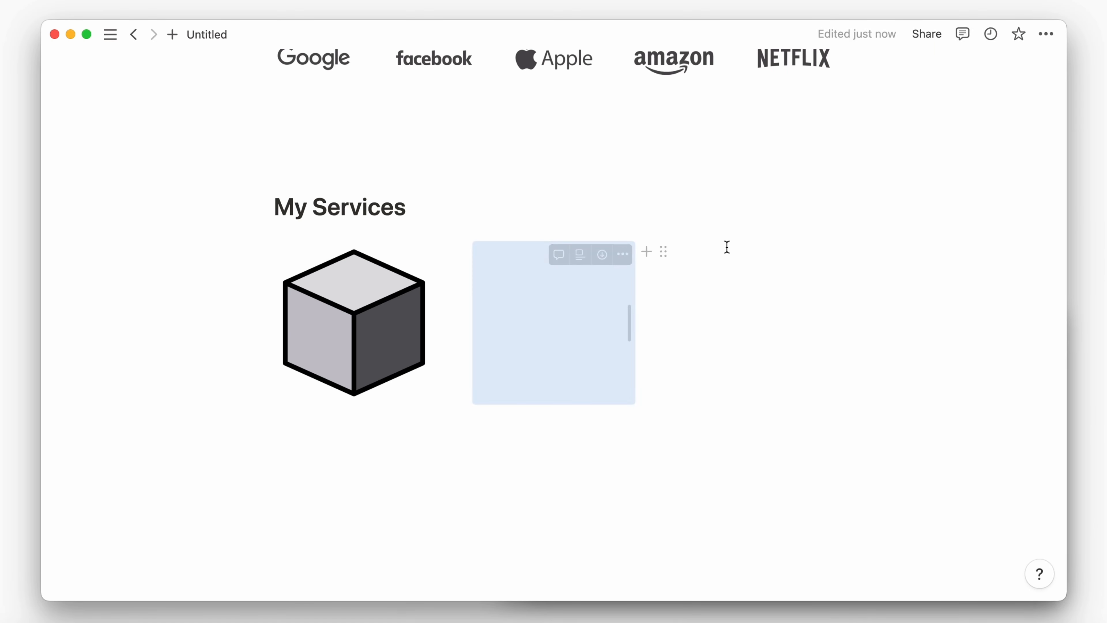
click(727, 247)
key(super+v)
Add a Heading 2 reading "Service 1" beneath the first service image.
click(312, 413)
text(/)
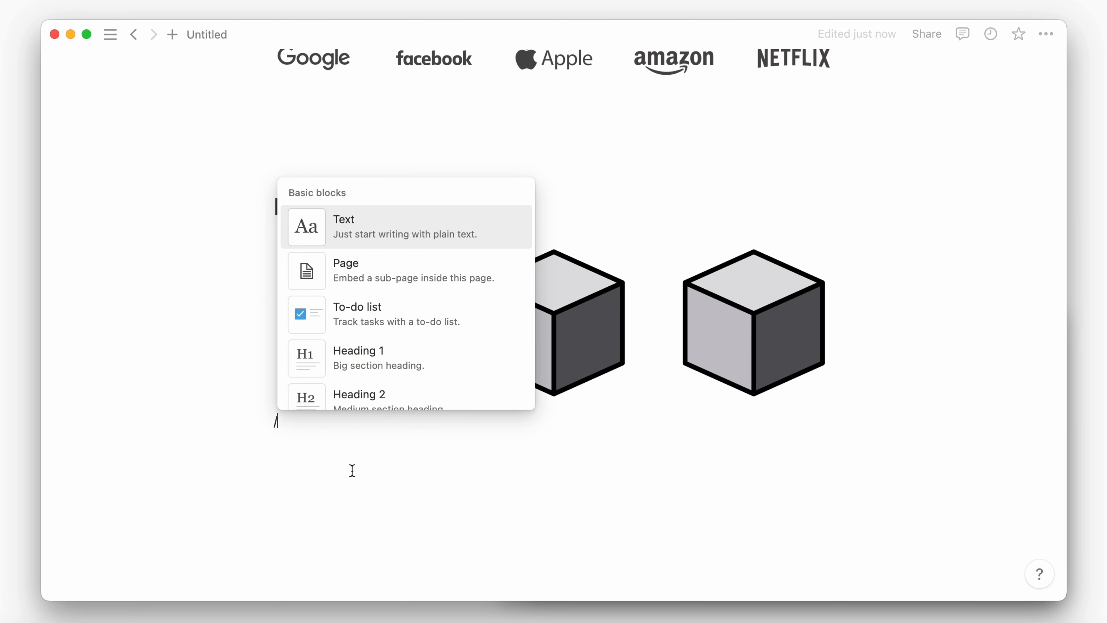
scroll(420, 381, down, 1)
click(420, 381)
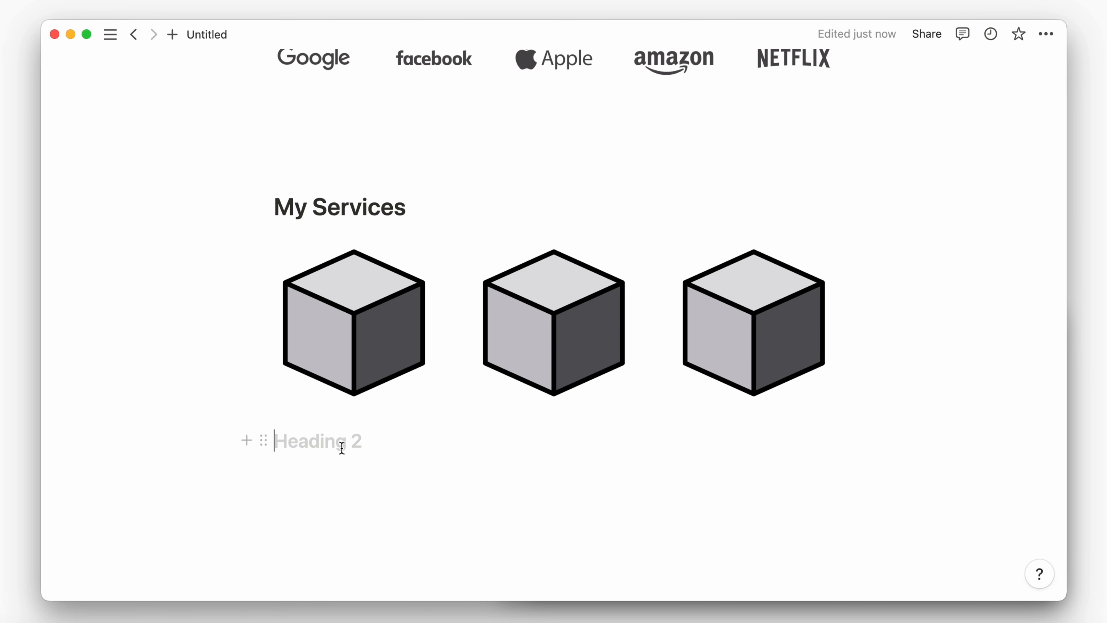
Copy the "Service 1" heading beneath the other two service images and renumber the copies "Service 2" and "Service 3".
click(264, 440)
key(super+c)
click(540, 430)
key(super+v)
click(549, 440)
key(BackSpace)
text(2)
click(709, 426)
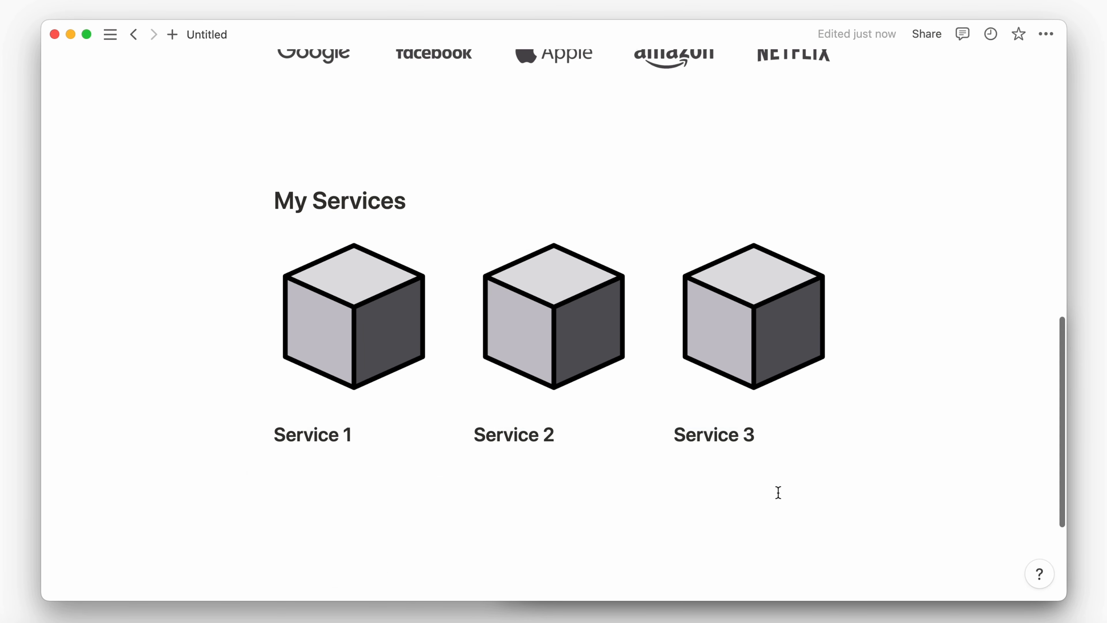
Add a Heading 1 reading "Testimonials" below the service columns.
scroll(316, 366, down, 5)
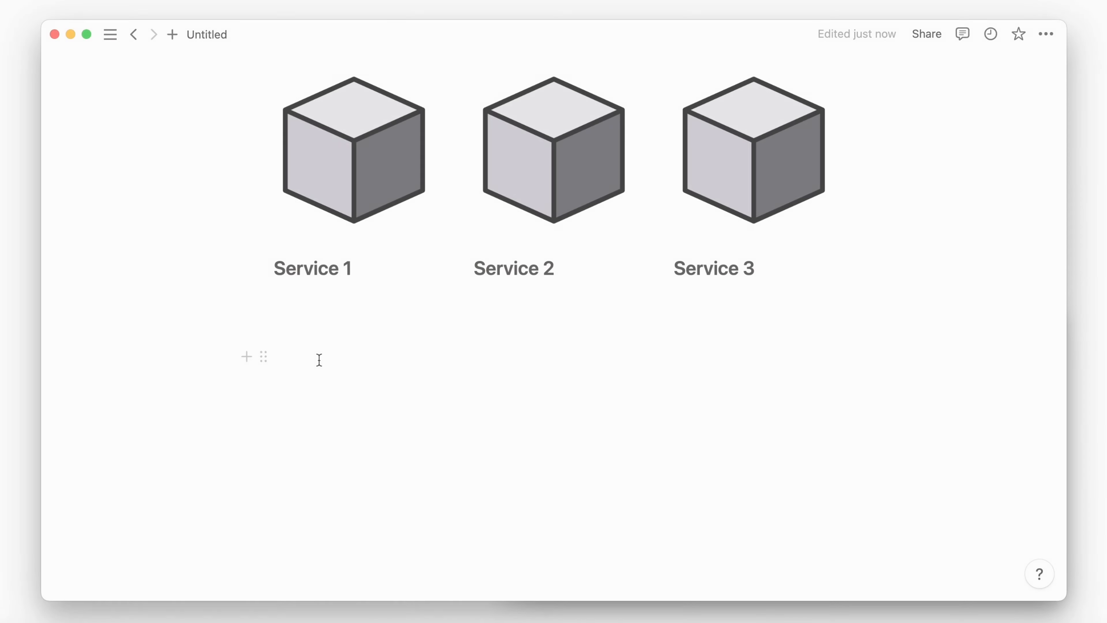
click(314, 361)
text(/)
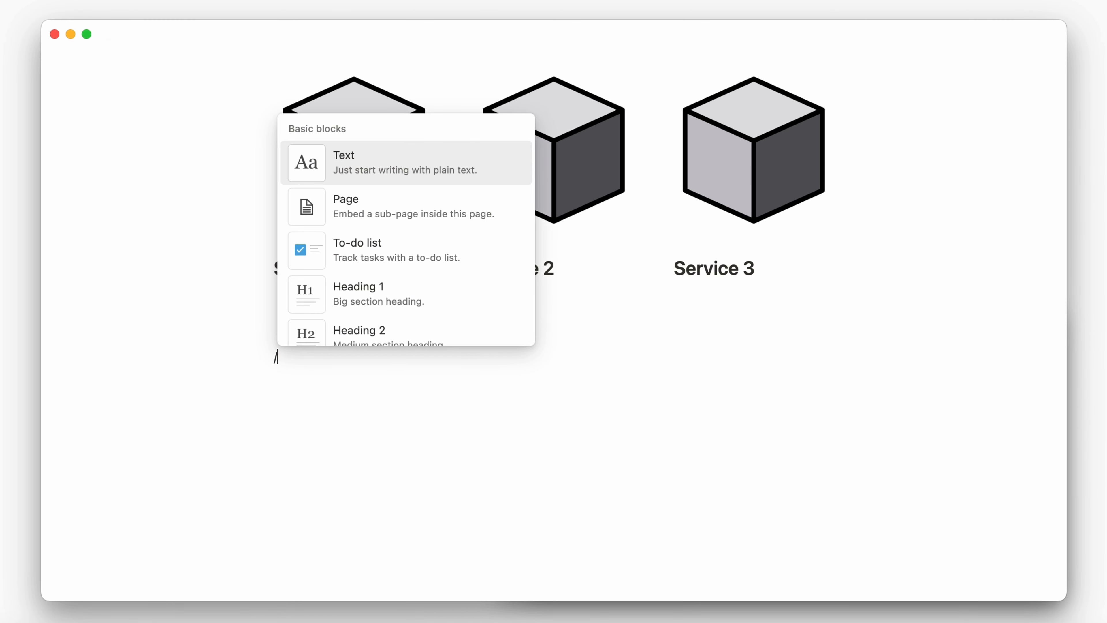
click(383, 287)
text(Testimonials)
scroll(336, 339, down, 2)
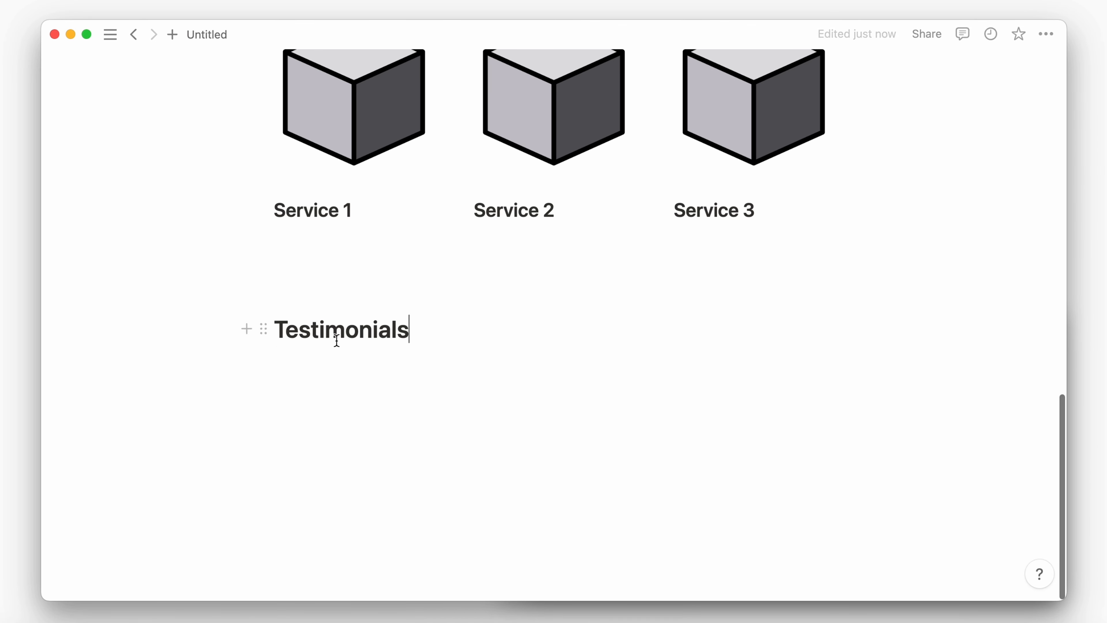
Insert a gallery view under the Testimonials heading, backed by a new database named "Testimonials".
key(Return)
text(/gal)
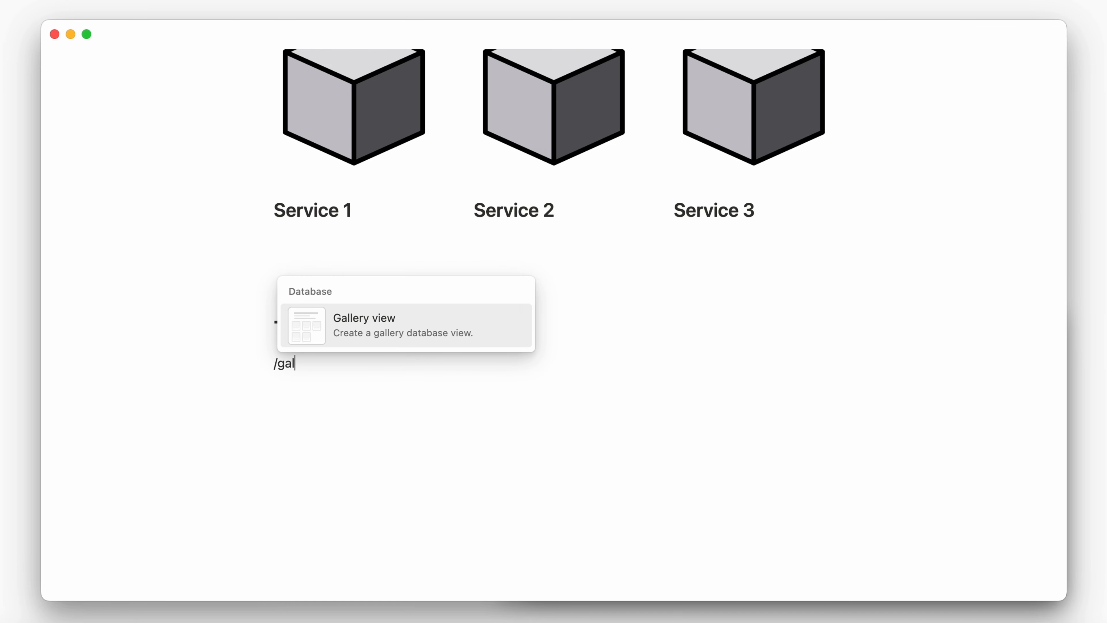
key(Return)
text(Testimonials)
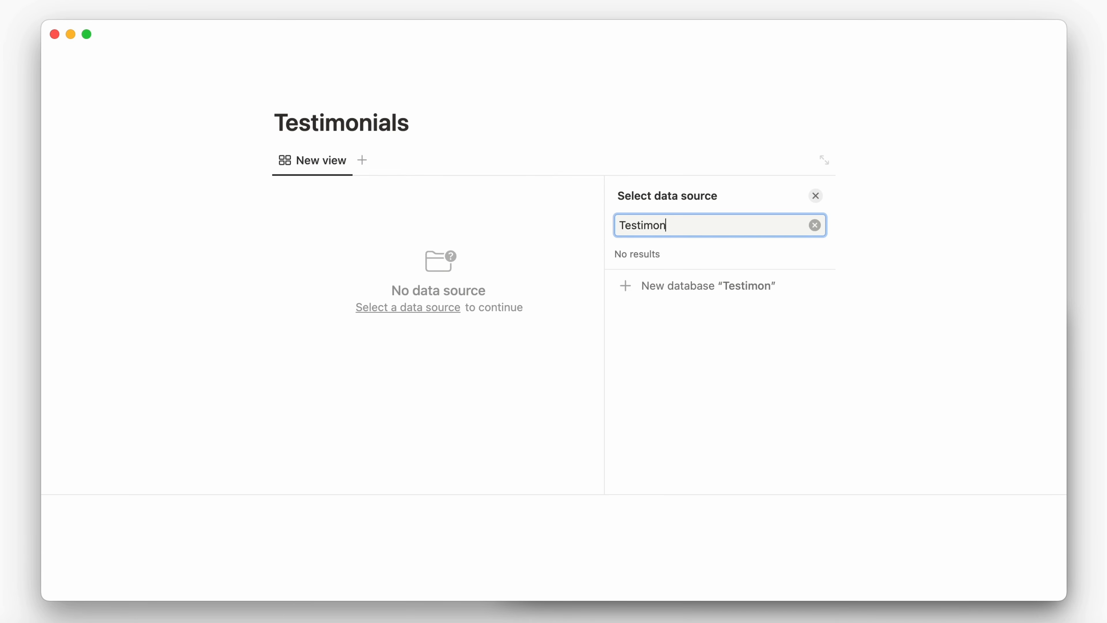
click(696, 290)
Set the gallery's card size to Small and turn off its page icons.
click(776, 257)
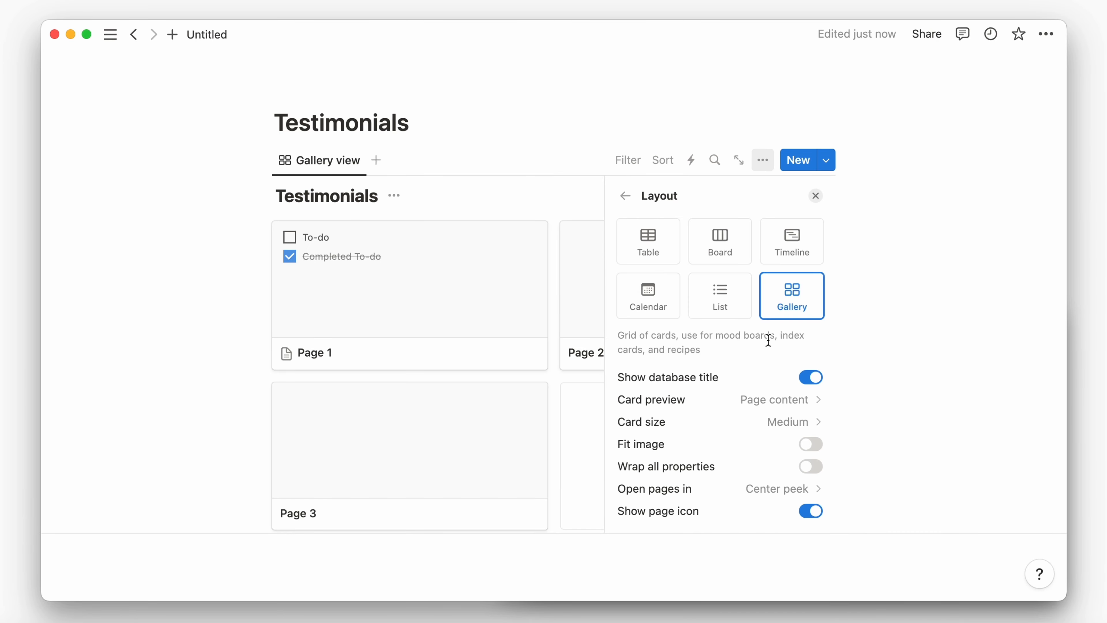
scroll(766, 338, down, 1)
click(781, 382)
click(741, 408)
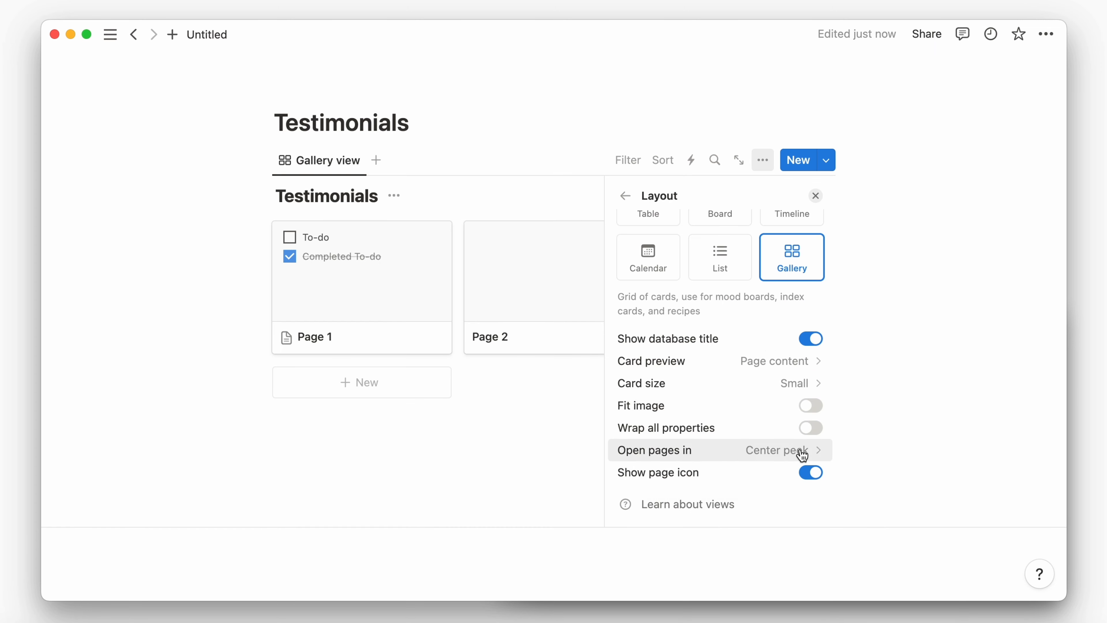
click(809, 472)
Clear the to-do items from the Page 1 card and delete its Created and Tags properties.
click(417, 310)
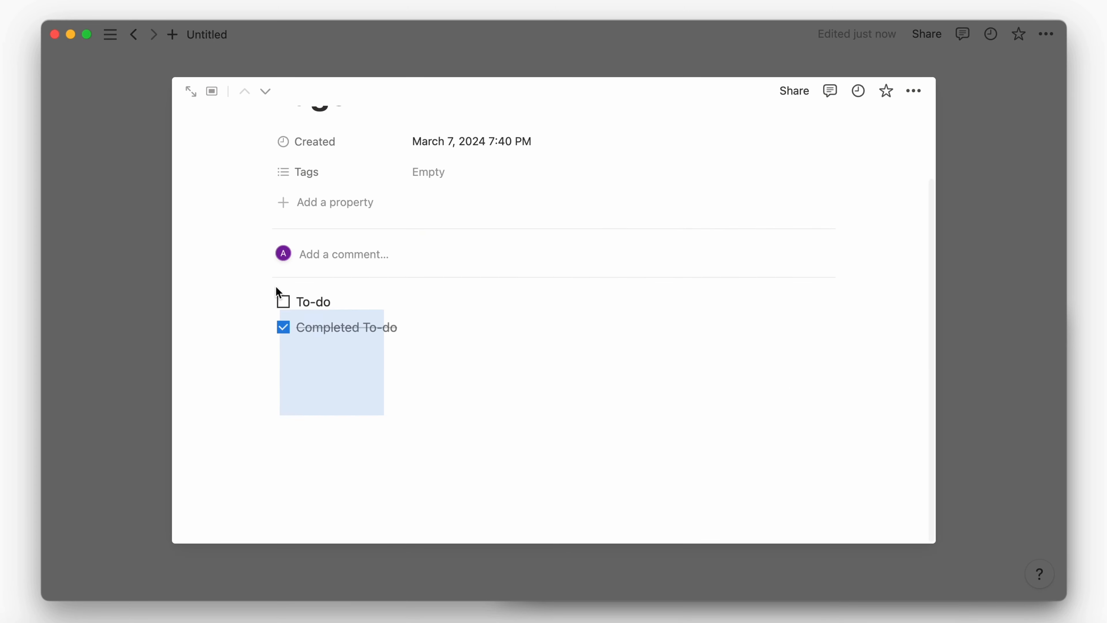
scroll(274, 284, up, 2)
click(267, 201)
click(296, 327)
key(Return)
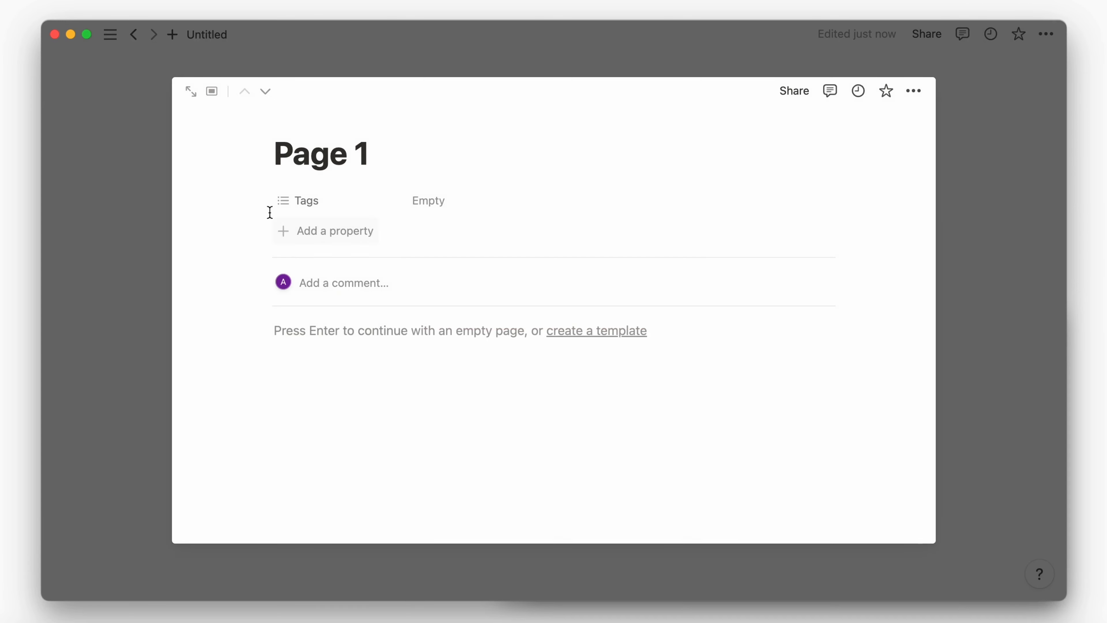
click(270, 200)
click(312, 330)
click(450, 316)
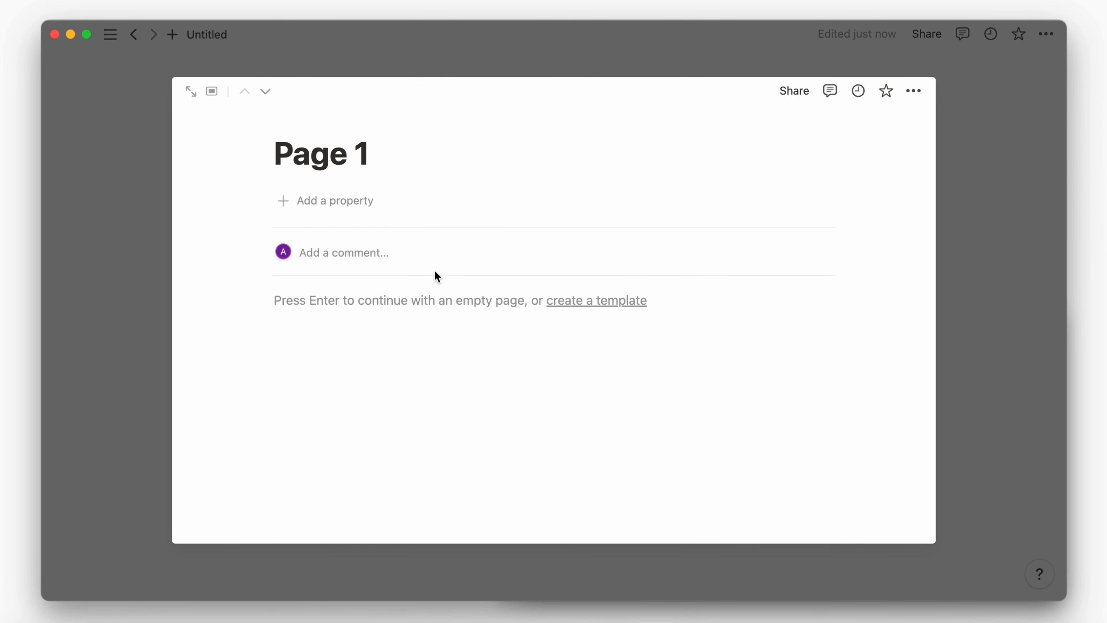
Add a text property named "Role" to Page 1 and retitle the page "XYZ".
click(342, 204)
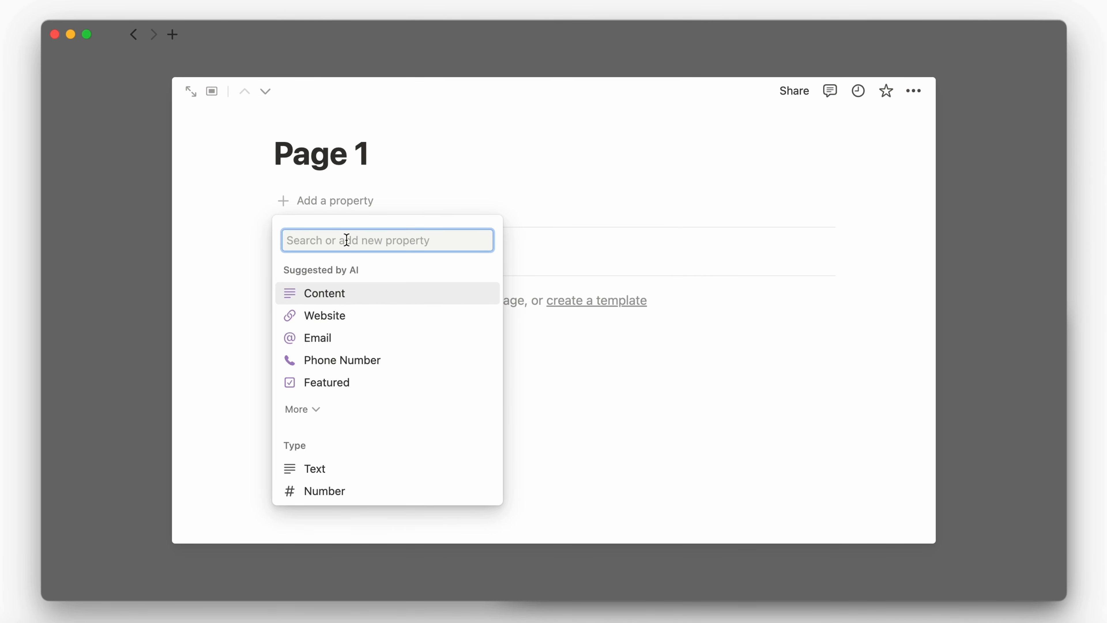
text(Role)
click(351, 291)
click(447, 200)
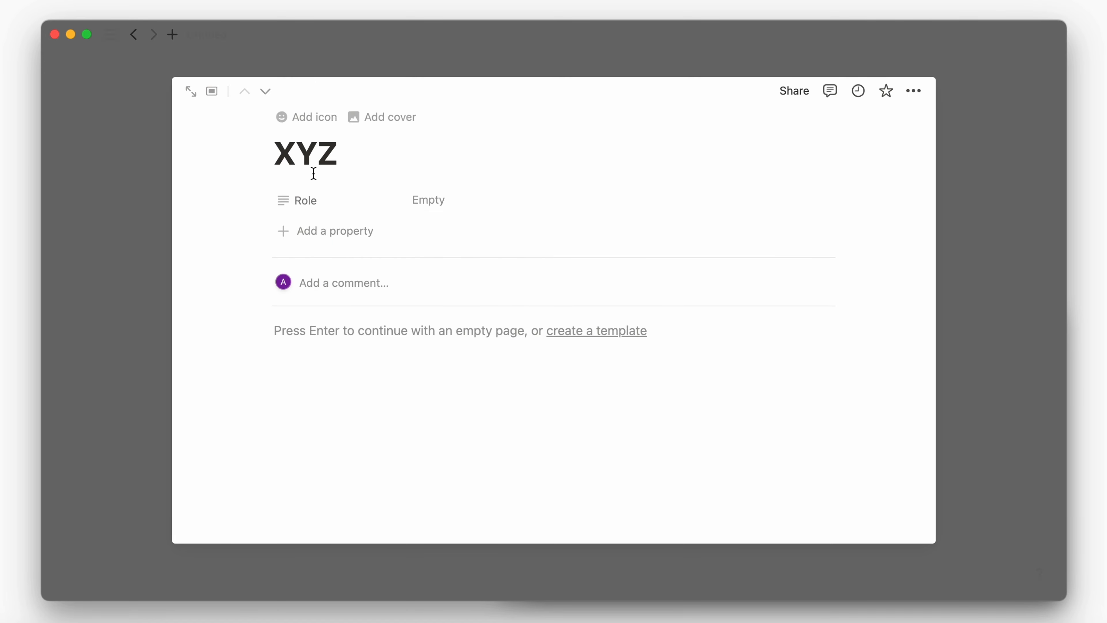
Fill the Role property with "(Role @ Company Name)" in italics and close the page.
click(435, 201)
text((Role )
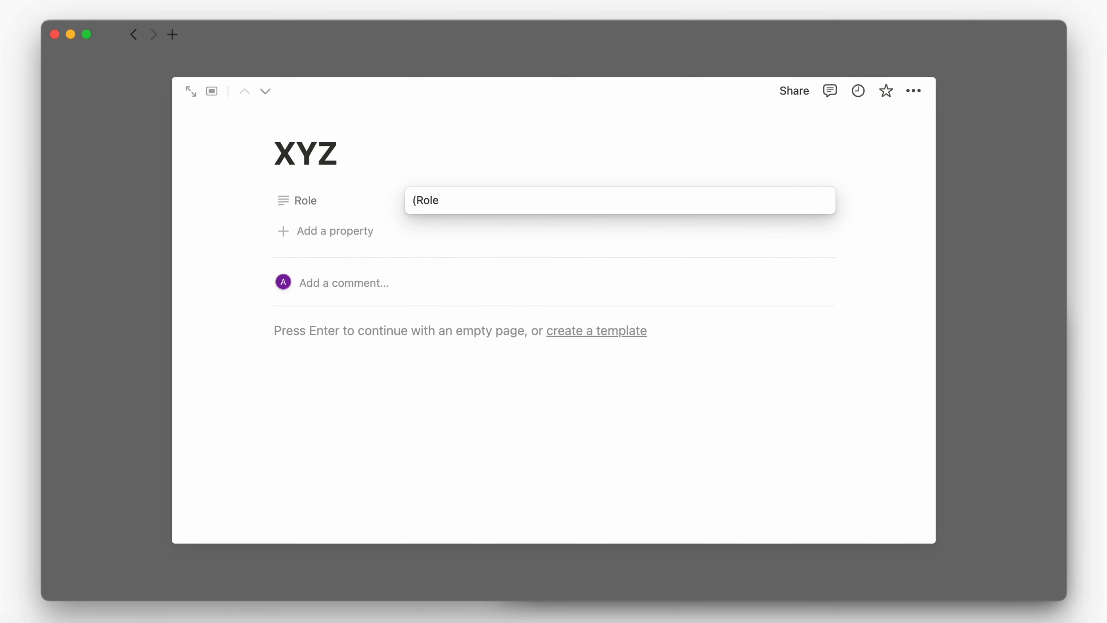
text(@ Company Name)
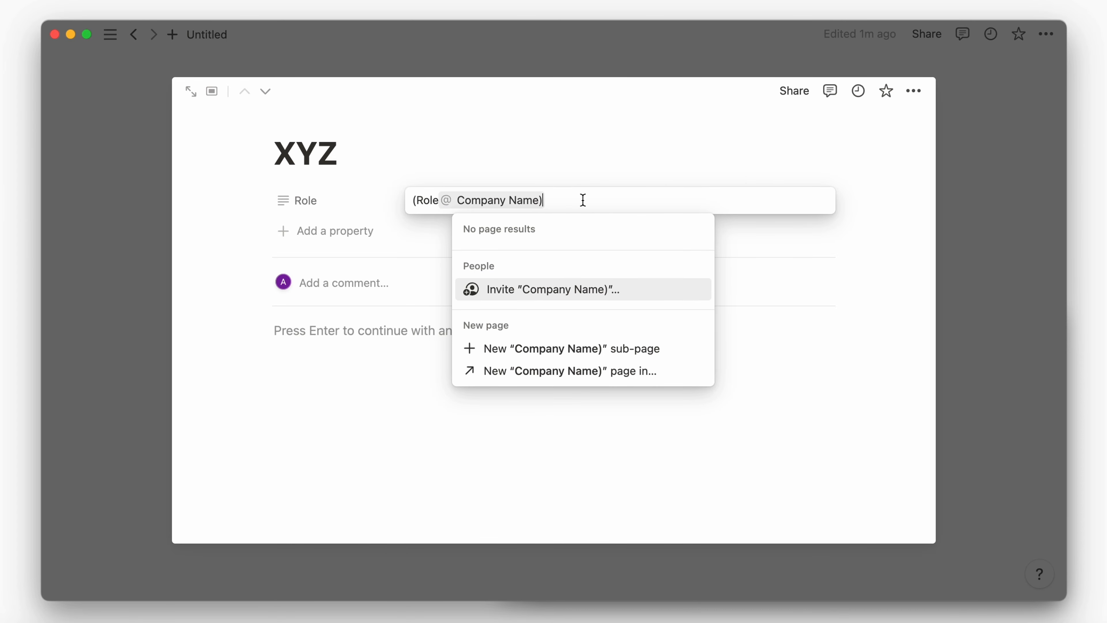
text())
key(Escape)
key(super+a)
key(Escape)
key(Escape)
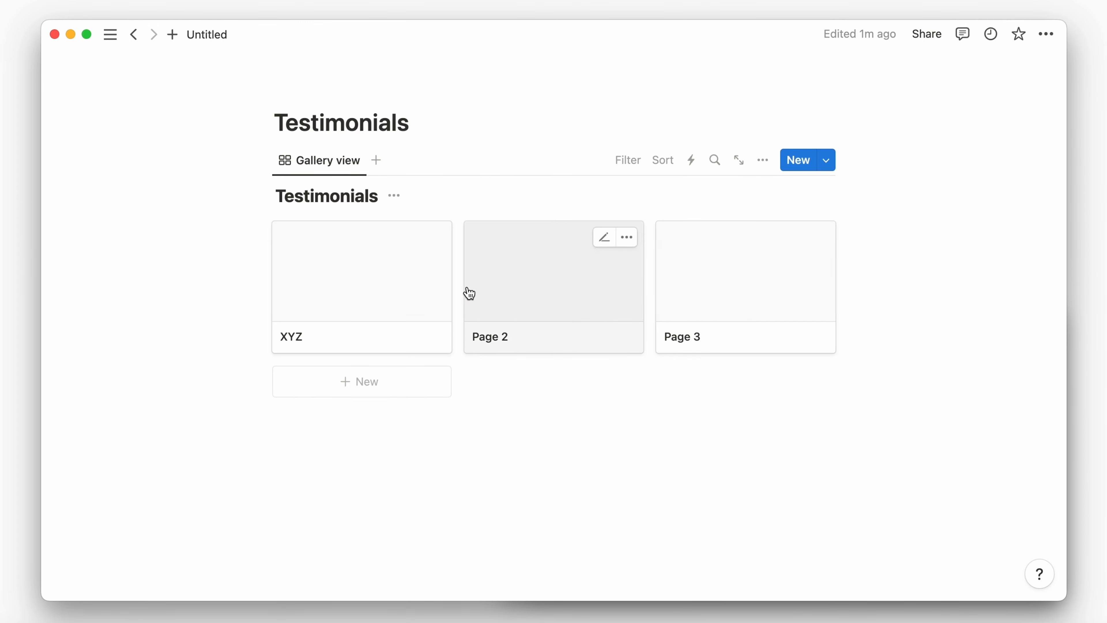
Make the Role property visible on the gallery cards.
click(762, 161)
click(672, 292)
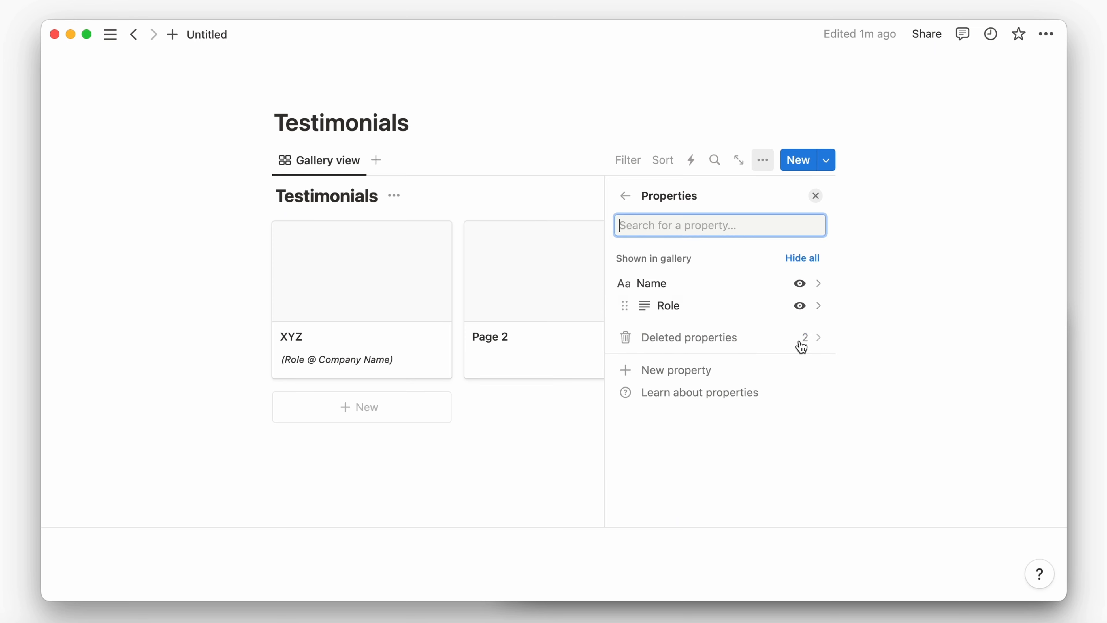
key(Escape)
Rename the gallery view "Featured" and give it a bookmark icon.
click(329, 161)
click(334, 190)
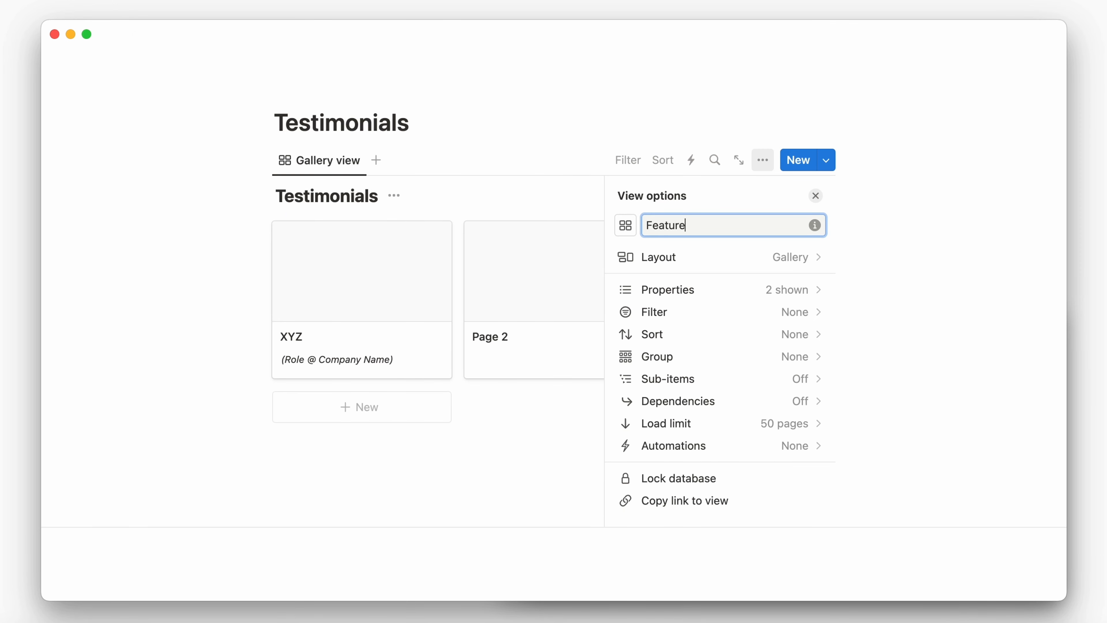
text(Featured)
click(625, 225)
click(641, 344)
click(439, 491)
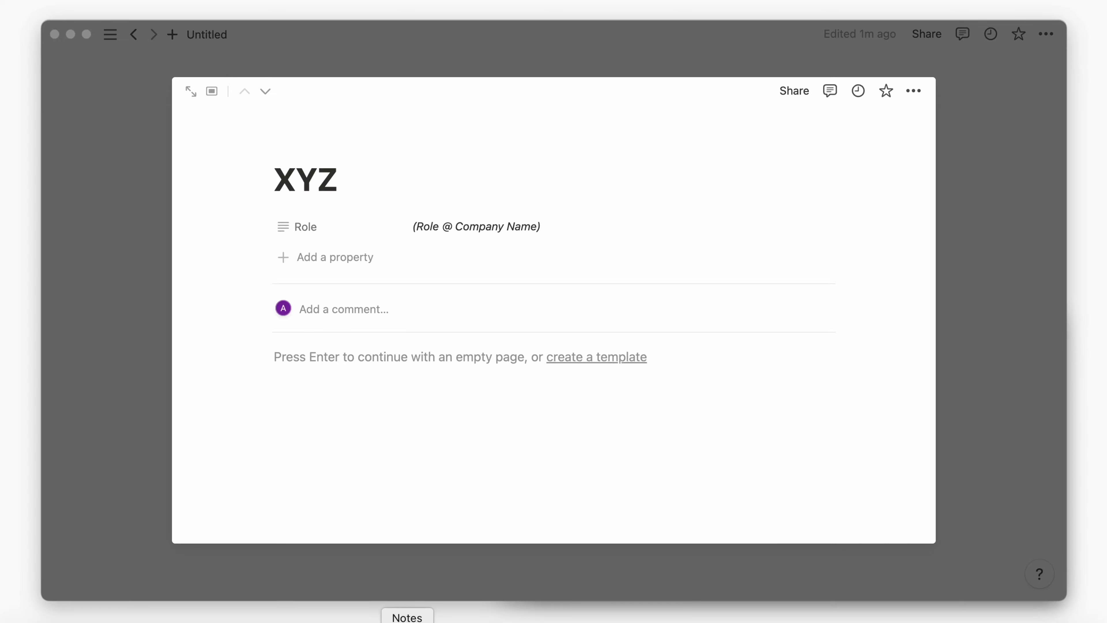
Copy the quote "A true professional! Always delivers exceptional results." from Notes into the XYZ page body.
click(407, 621)
scroll(623, 484, down, 2)
click(828, 482)
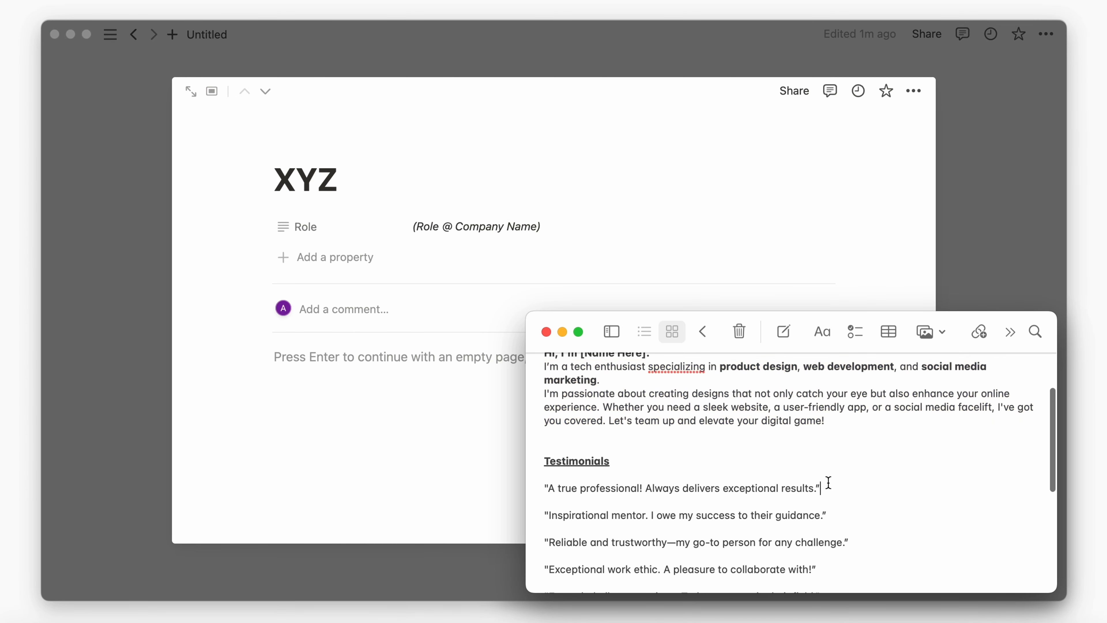
click(344, 356)
Color the XYZ page's quote gray, turn it into a Heading 3 and close the page.
click(263, 357)
mouse_move(361, 463)
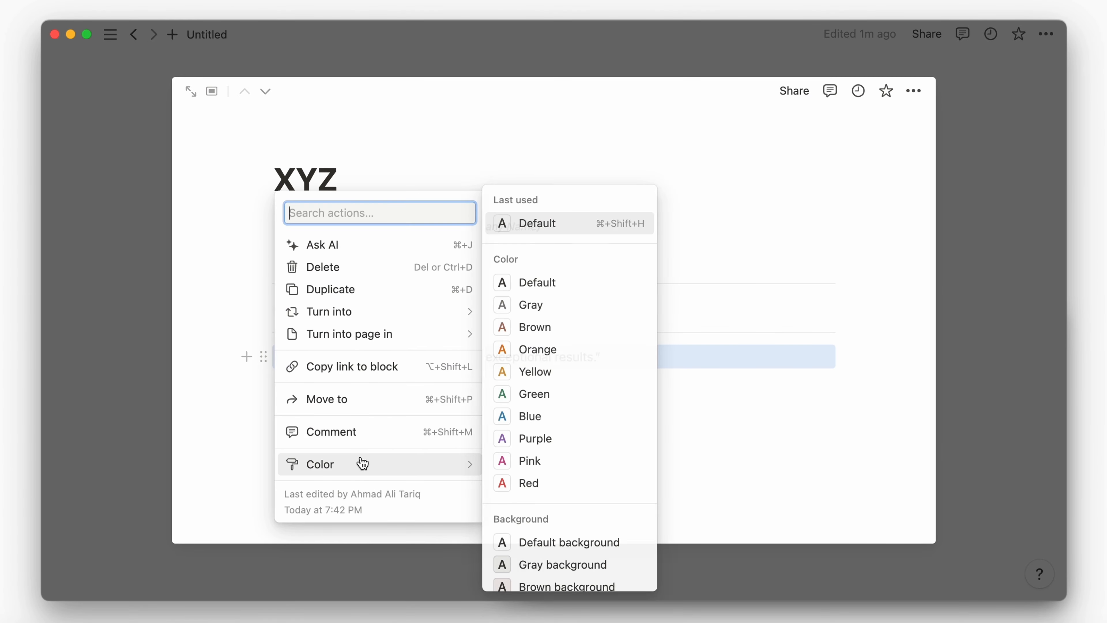
click(539, 305)
click(264, 357)
mouse_move(379, 313)
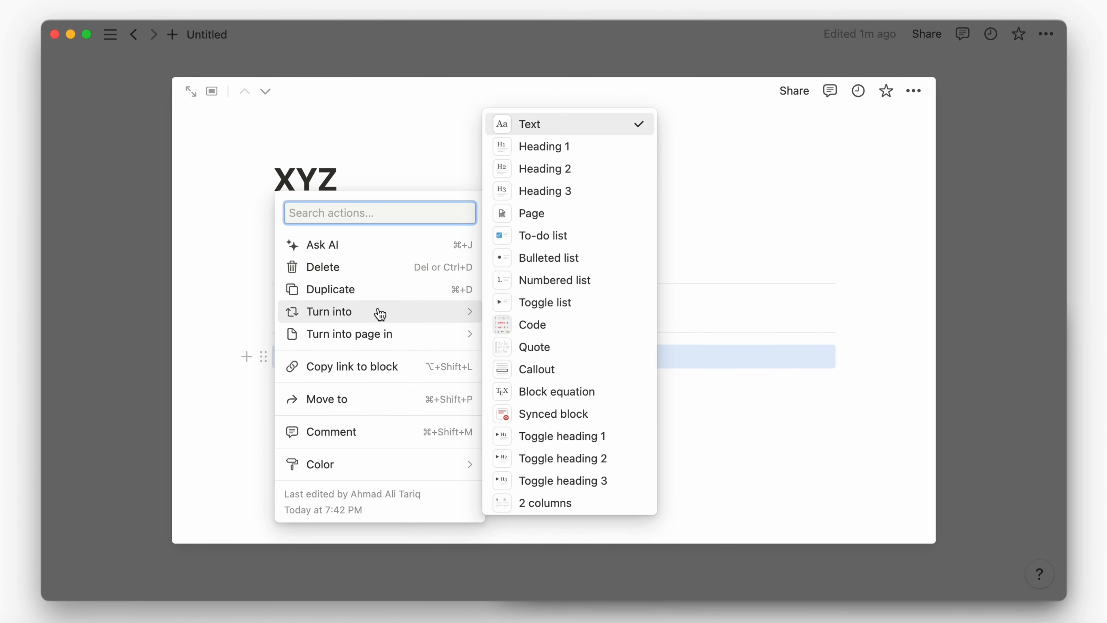
click(630, 191)
click(952, 326)
Copy the quote "Inspirational mentor. I owe my success to their guidance." from Notes into the Page 2 body.
click(638, 369)
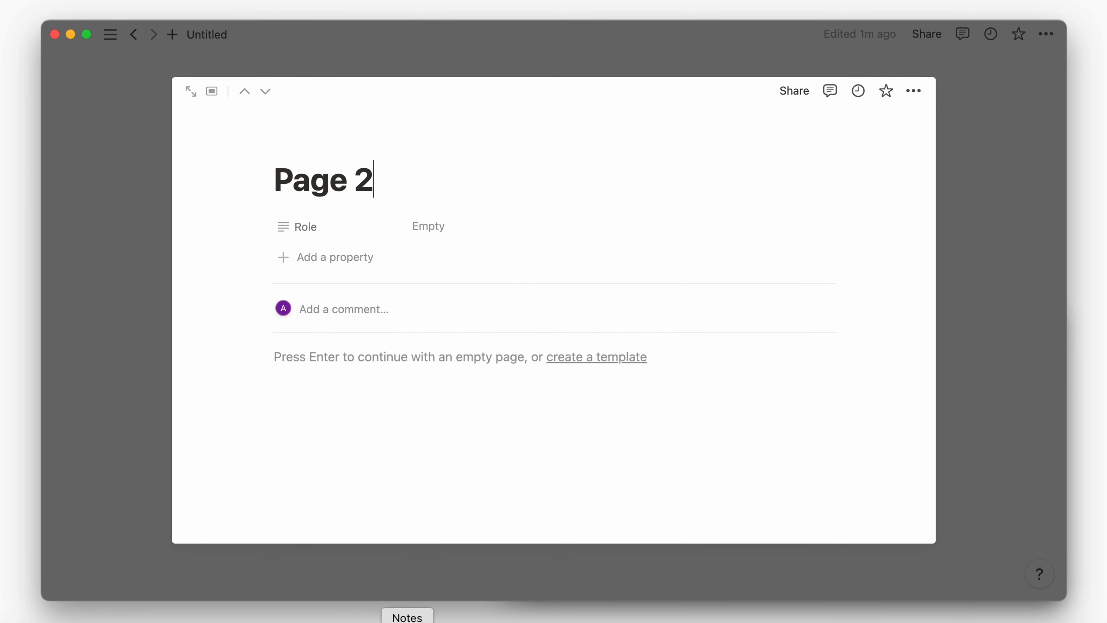
click(405, 619)
click(373, 368)
key(super+v)
Turn Page 2's quote into a Heading 3, color it gray and close the page.
click(262, 357)
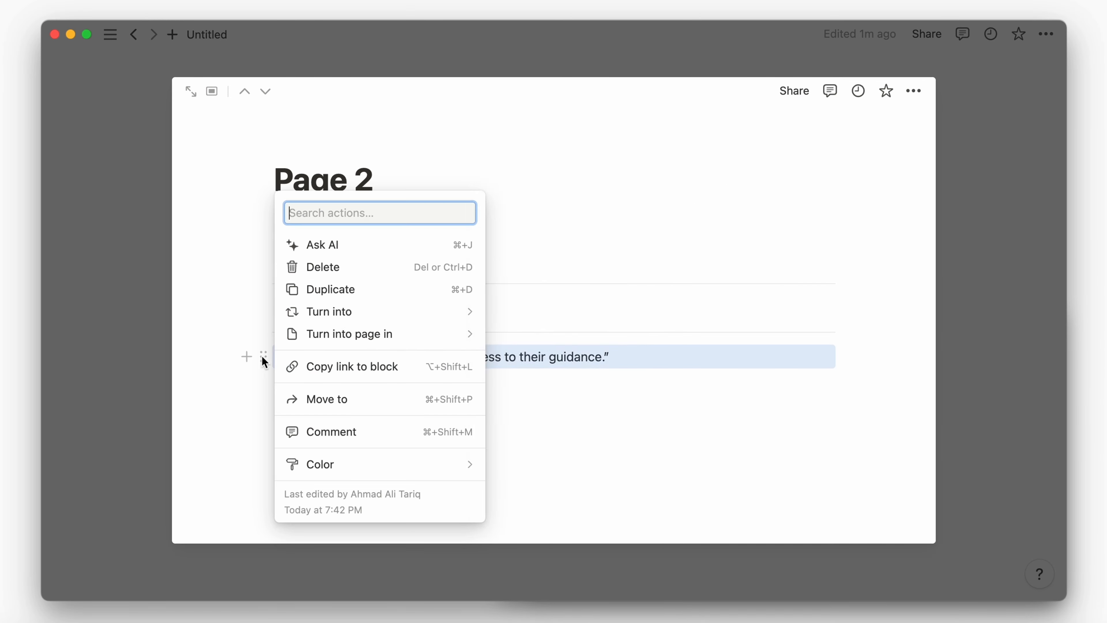
mouse_move(461, 319)
click(545, 191)
click(263, 367)
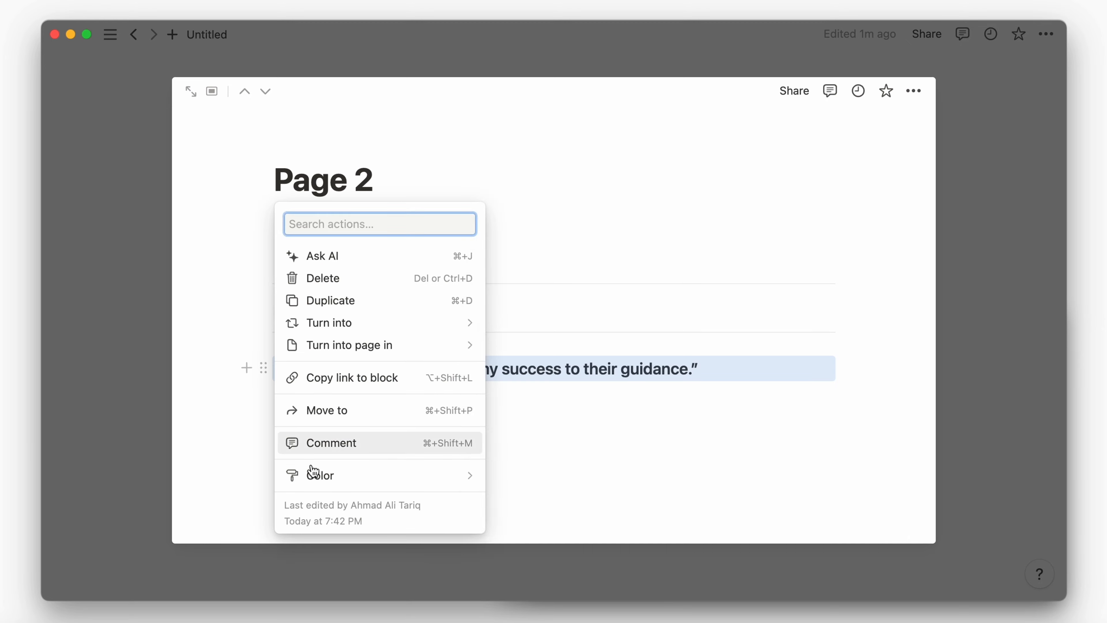
mouse_move(458, 475)
click(530, 304)
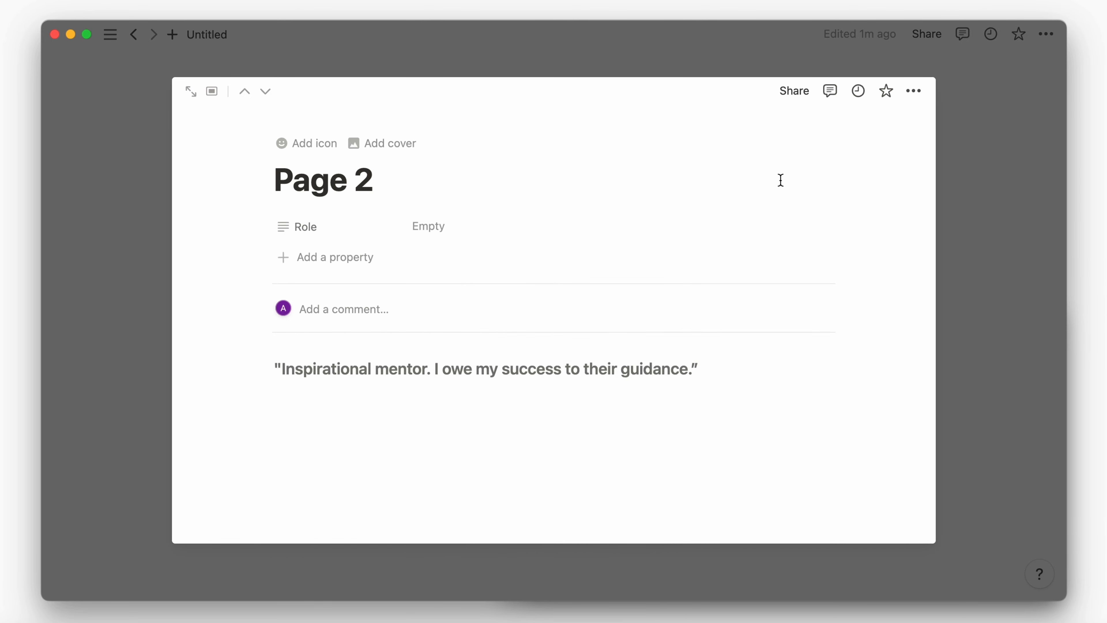
click(982, 188)
Copy the quote "Reliable and trustworthy—my go-to person for any challenge." from Notes into the Page 3 body.
click(767, 299)
click(420, 622)
scroll(737, 449, down, 1)
drag(863, 529, 518, 527)
key(super+c)
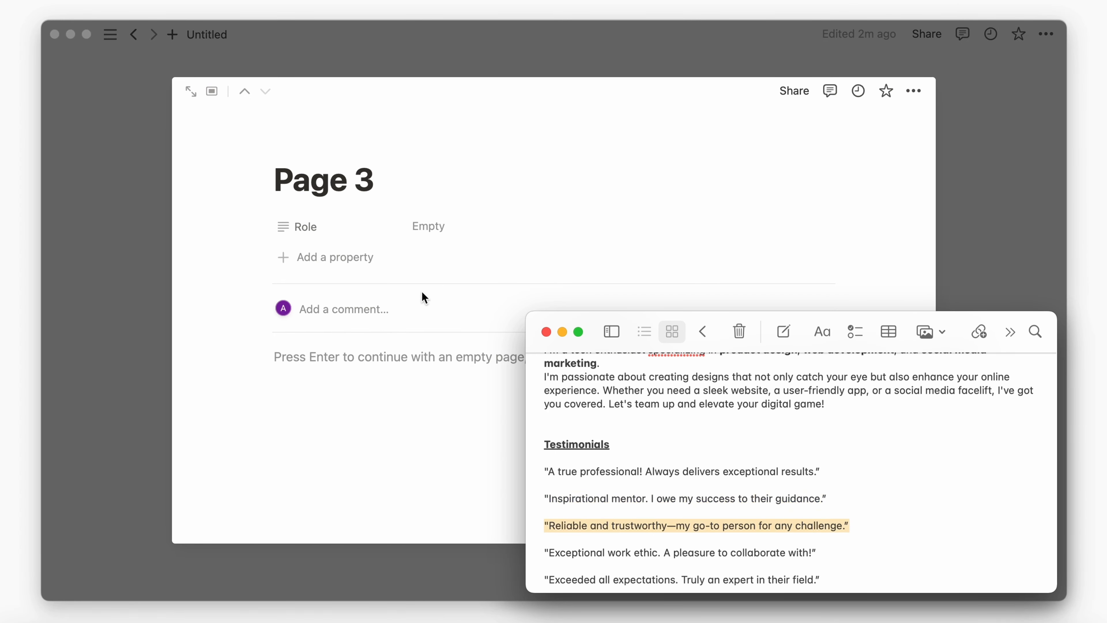
click(394, 360)
key(super+v)
Turn Page 3's quote into a gray Heading 3 and close the page.
click(260, 357)
mouse_move(338, 312)
click(561, 188)
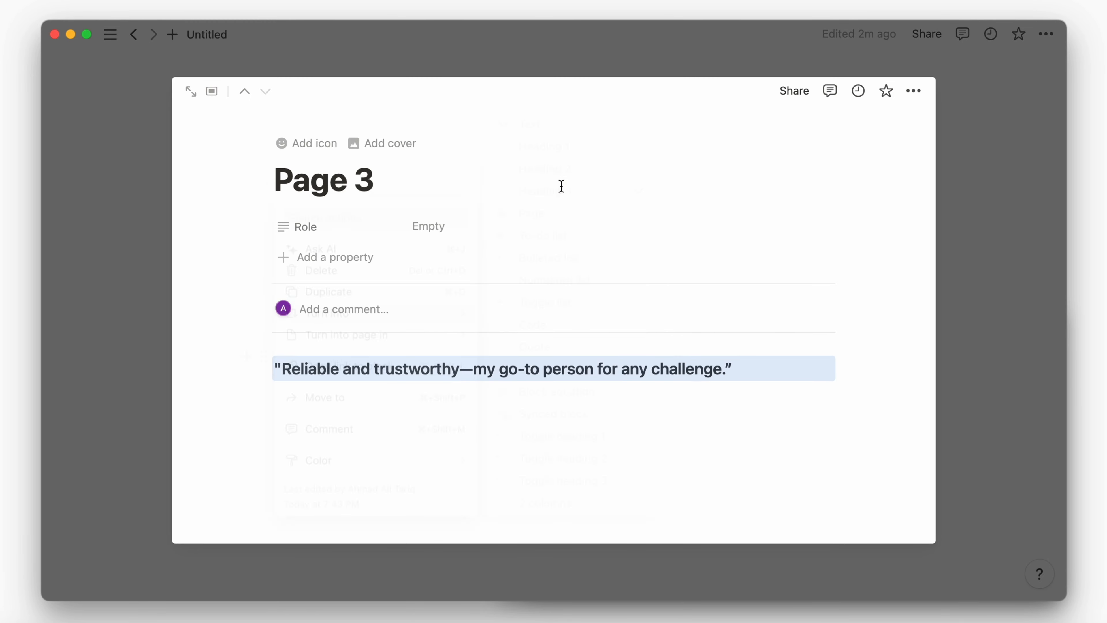
click(263, 368)
click(956, 225)
click(956, 226)
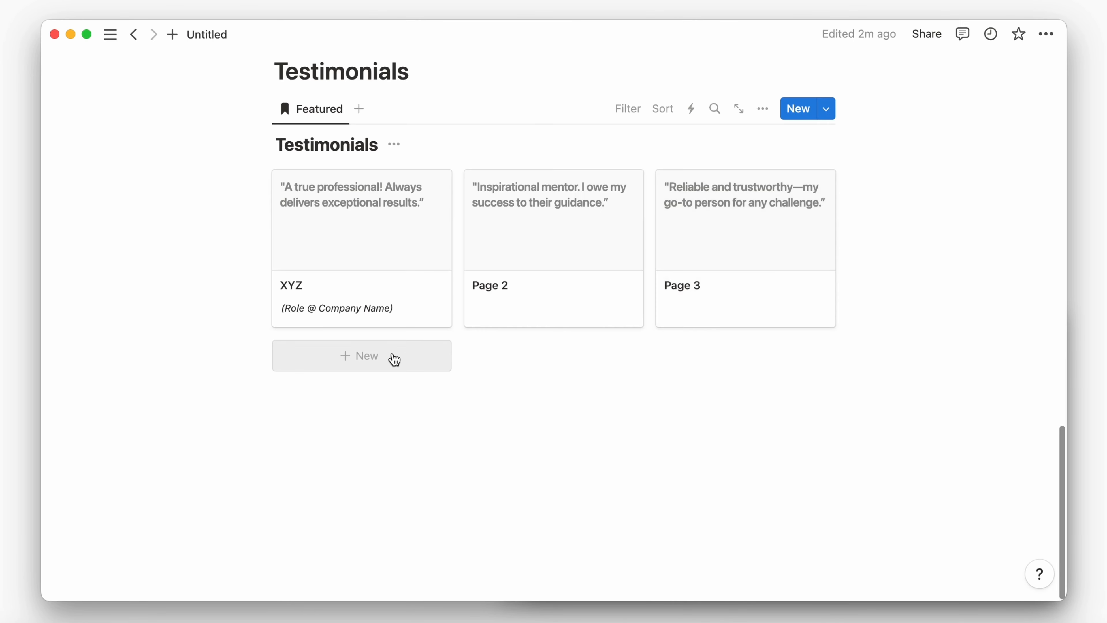
Create a fourth testimonial page containing the quote "Exceptional work ethic. A pleasure to collaborate with!" from Notes.
click(390, 361)
click(421, 621)
drag(828, 486, 505, 468)
click(344, 355)
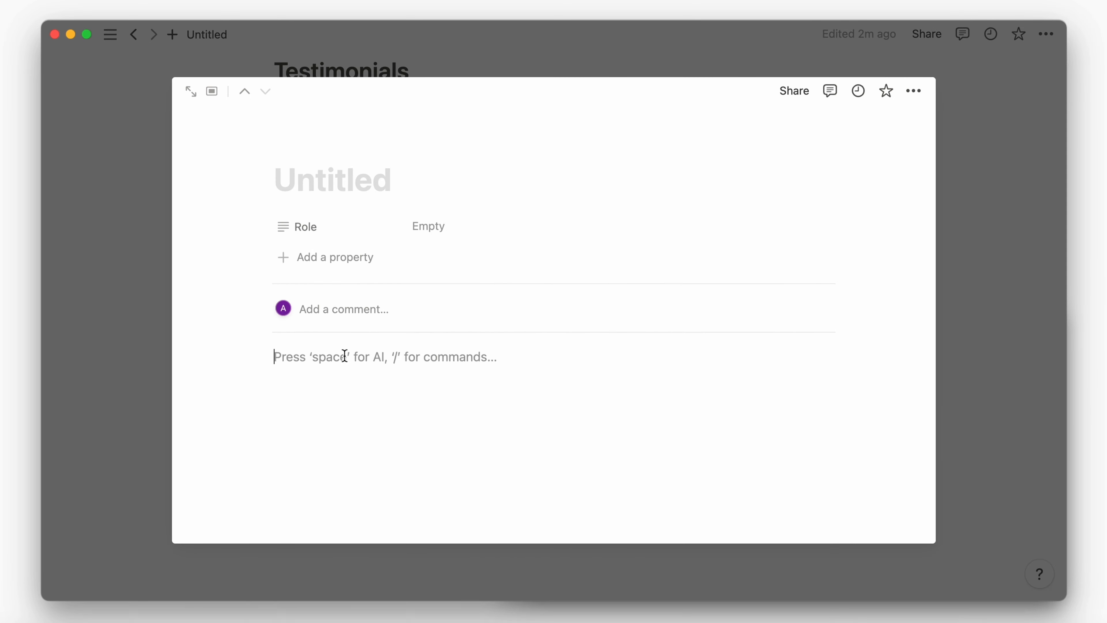
Color the fourth page's quote gray, turn it into a Heading 3 and close the page.
mouse_move(335, 466)
click(541, 305)
click(264, 359)
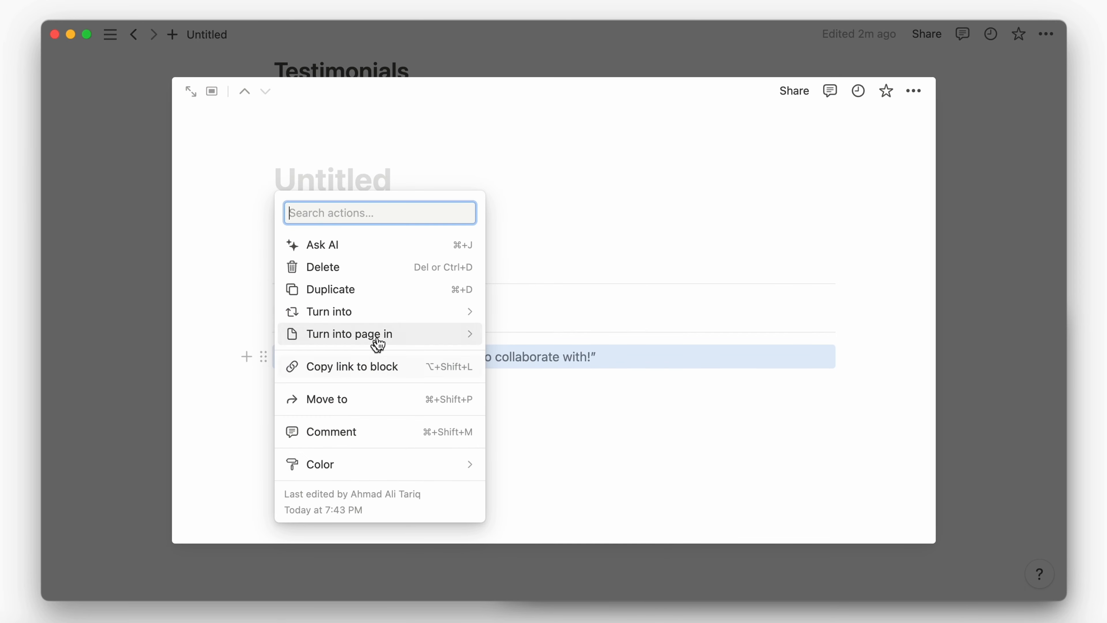
mouse_move(377, 315)
click(578, 188)
click(958, 205)
Create a fifth testimonial page containing the quote "Exceeded all expectations. Truly an expert in their field." from Notes.
click(562, 417)
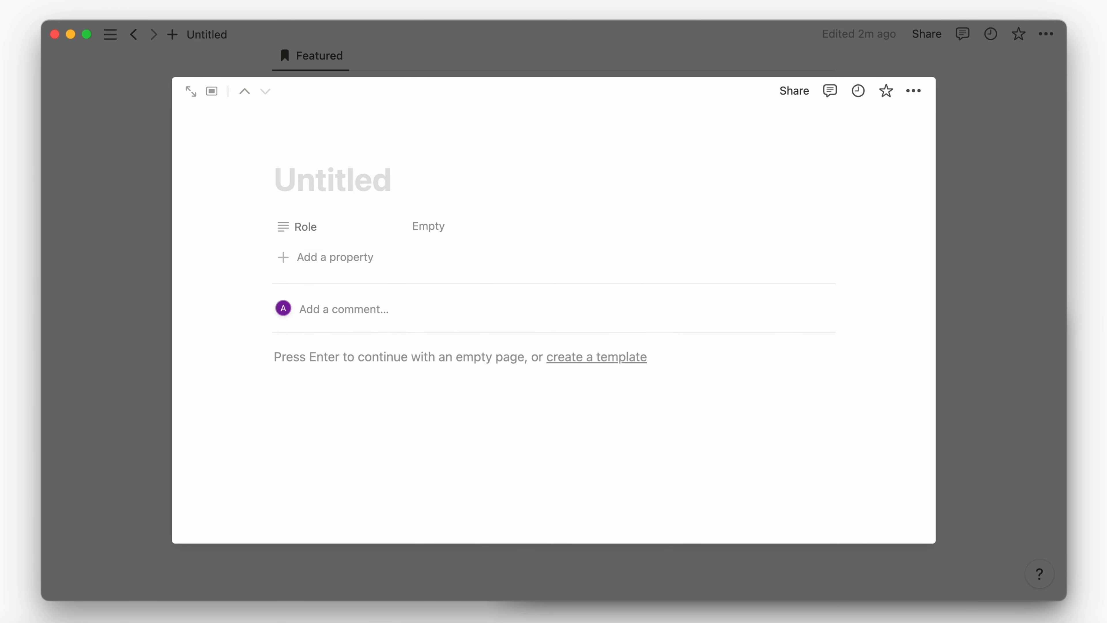
click(421, 622)
drag(843, 513, 505, 487)
key(super+c)
click(344, 357)
key(super+v)
Color the fifth page's quote gray, turn it into a Heading 3 and close the page.
click(264, 357)
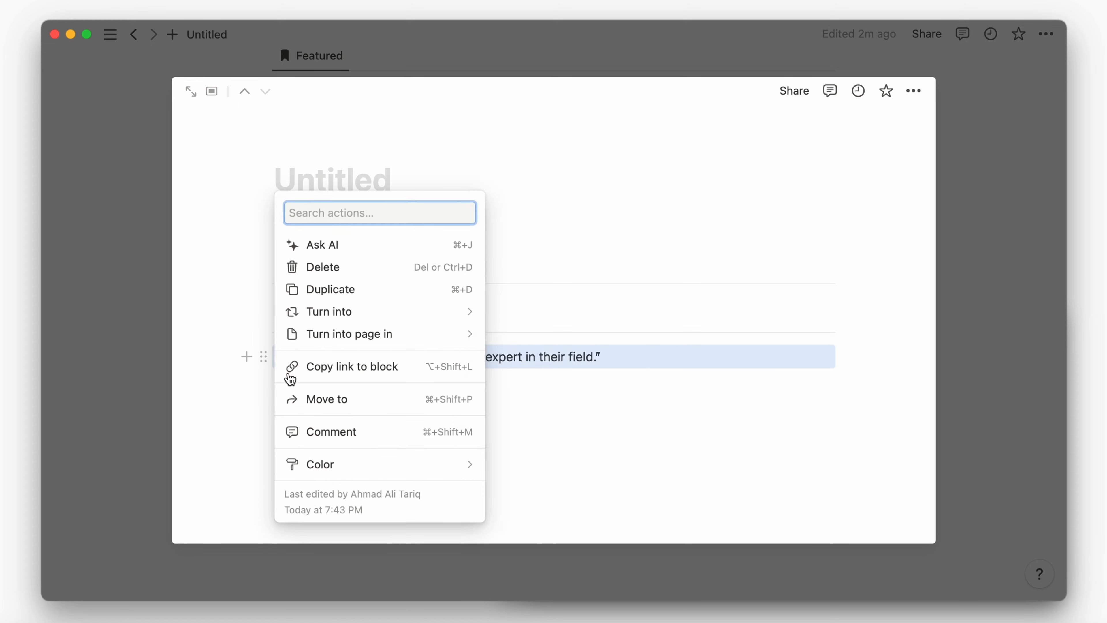
mouse_move(336, 464)
click(531, 305)
click(263, 357)
mouse_move(344, 311)
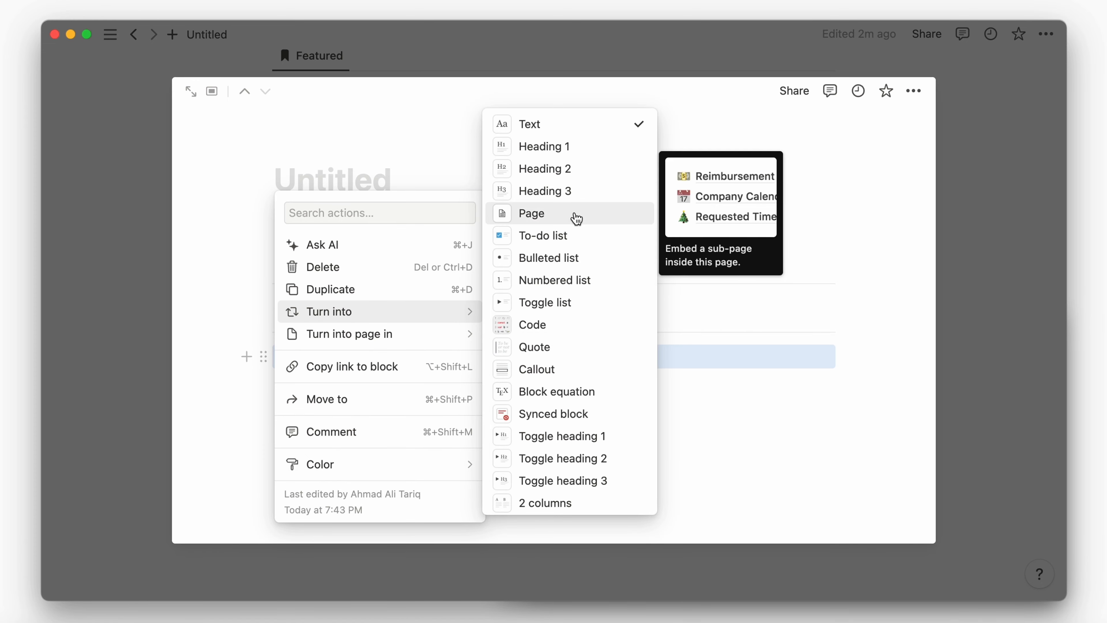
click(540, 191)
click(979, 330)
Create a sixth testimonial page containing the quote "Incredibly talented individual. A game-changer for any team." from Notes.
click(421, 622)
drag(861, 531, 584, 545)
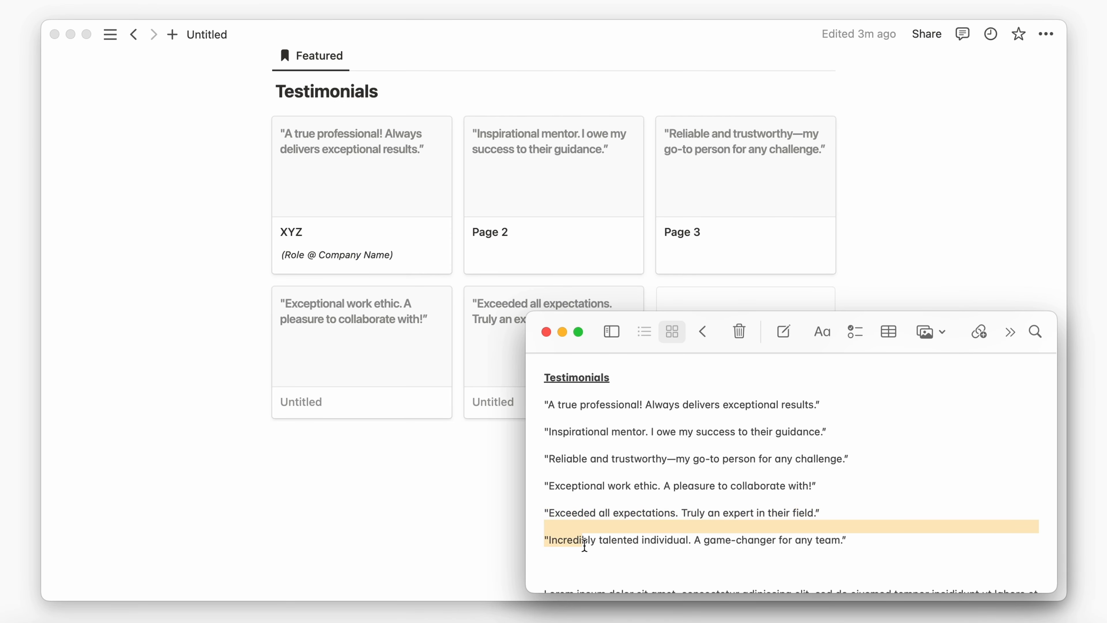
click(857, 540)
click(512, 537)
click(747, 329)
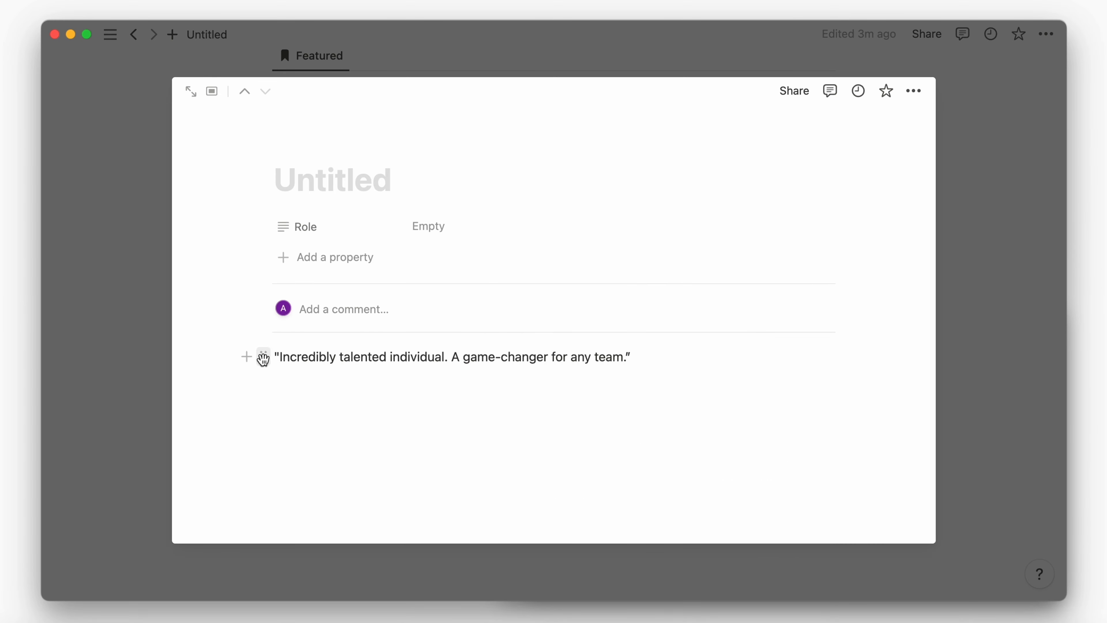
Color the sixth page's quote gray, turn it into a Heading 3 and close the page.
click(264, 356)
mouse_move(331, 463)
click(582, 306)
click(264, 356)
mouse_move(392, 311)
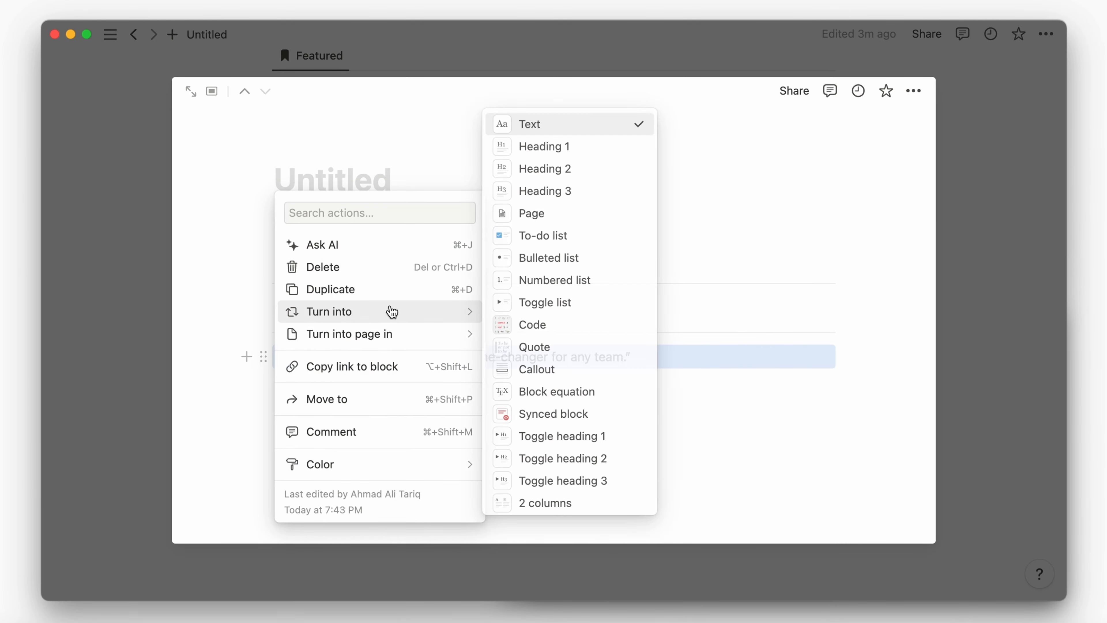
click(567, 192)
click(972, 214)
Copy the role text "(Role @ Company Name)" from the first testimonial page and close it.
click(353, 196)
click(550, 228)
drag(550, 227, 365, 229)
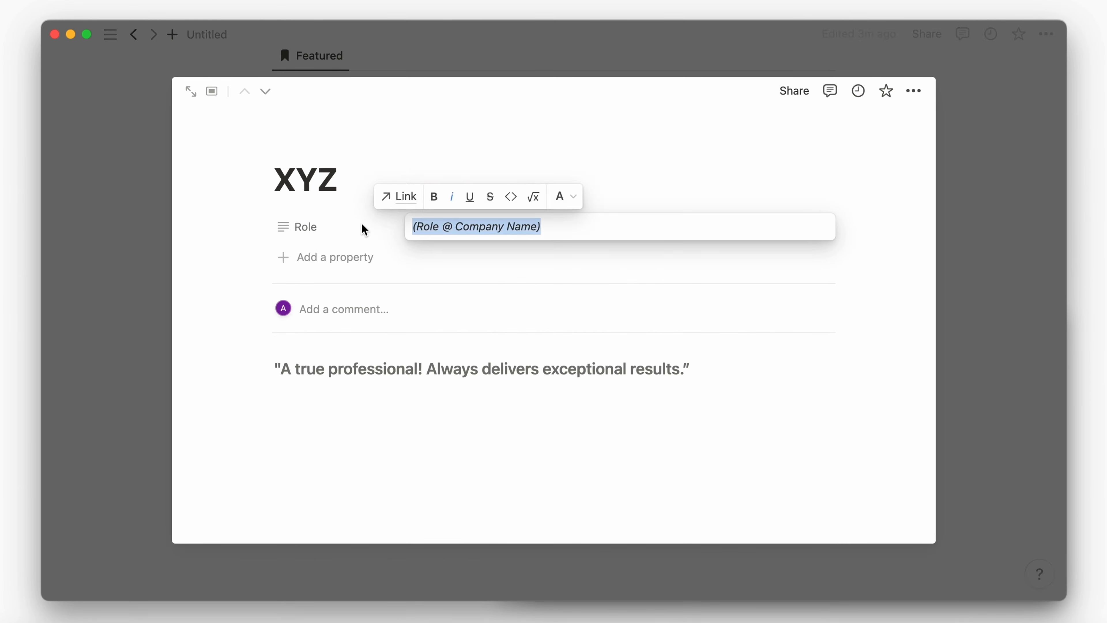
click(858, 218)
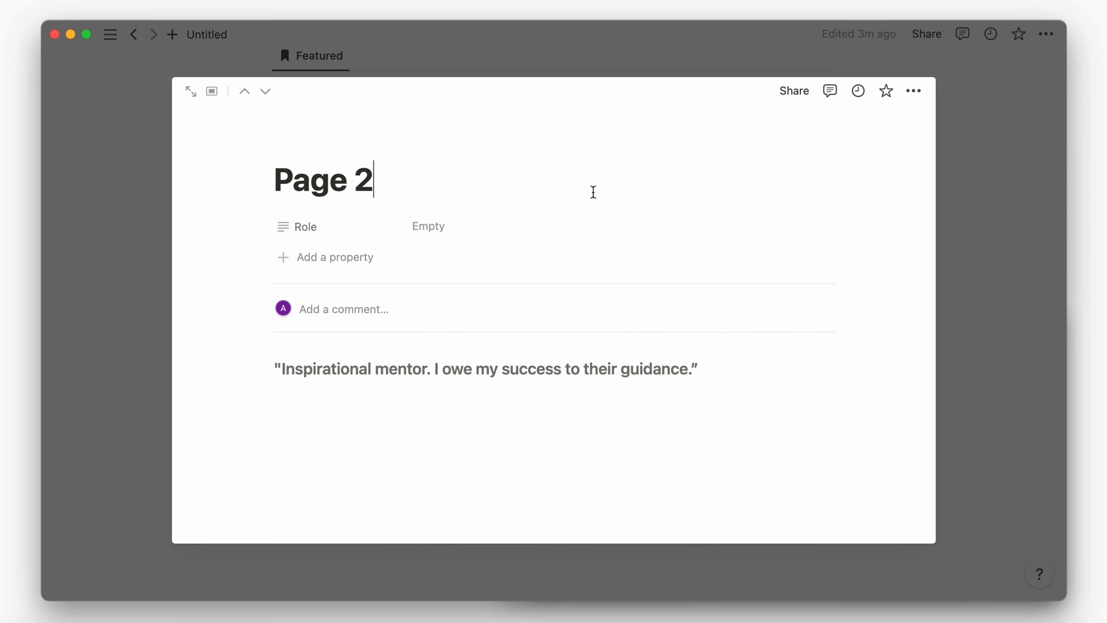
Rename the second testimonial page XYZ, paste "(Role @ Company Name)" as its role and close the page.
drag(593, 191, 247, 175)
text(XYZ)
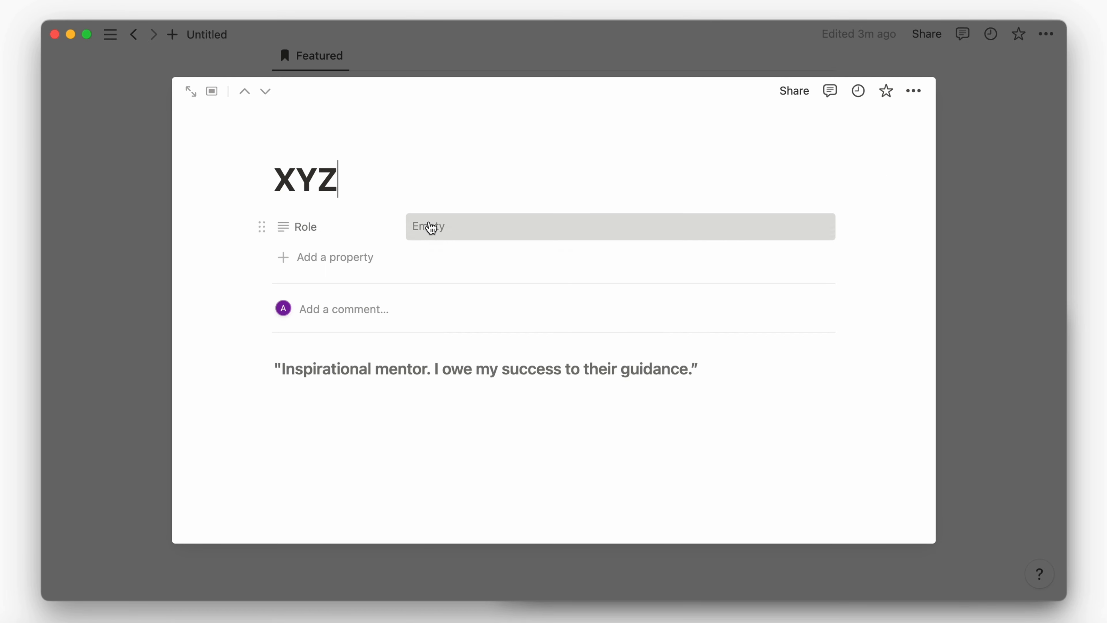
click(431, 228)
key(super+v)
click(998, 249)
click(994, 191)
Rename the third testimonial page XYZ and paste "(Role @ Company Name)" as its role.
click(765, 216)
drag(436, 185, 213, 183)
text(XYZ)
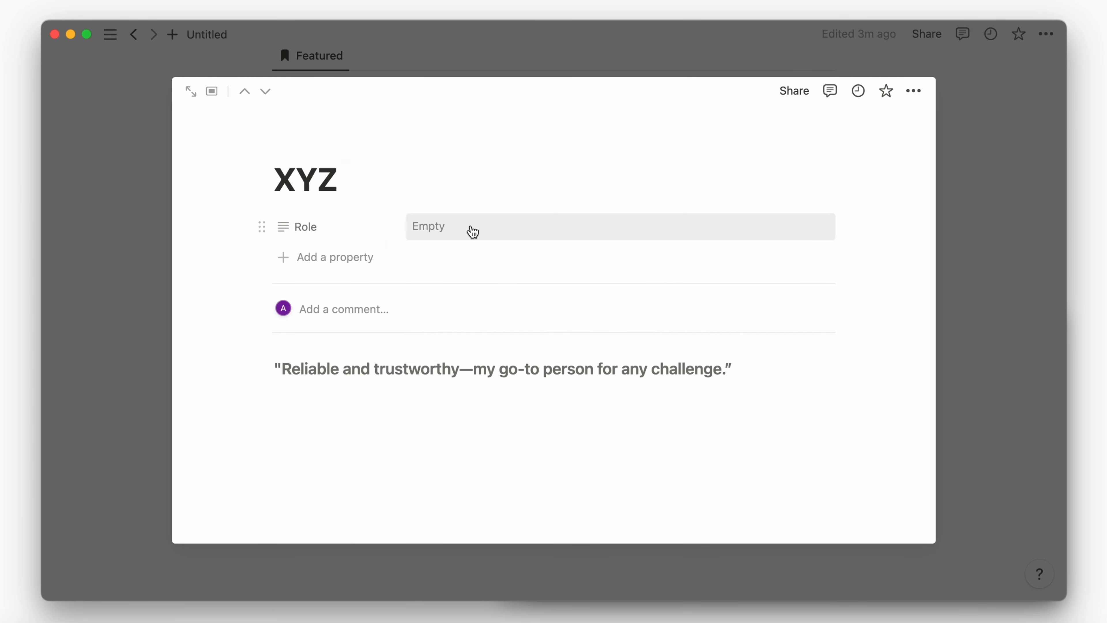
click(473, 231)
key(super+v)
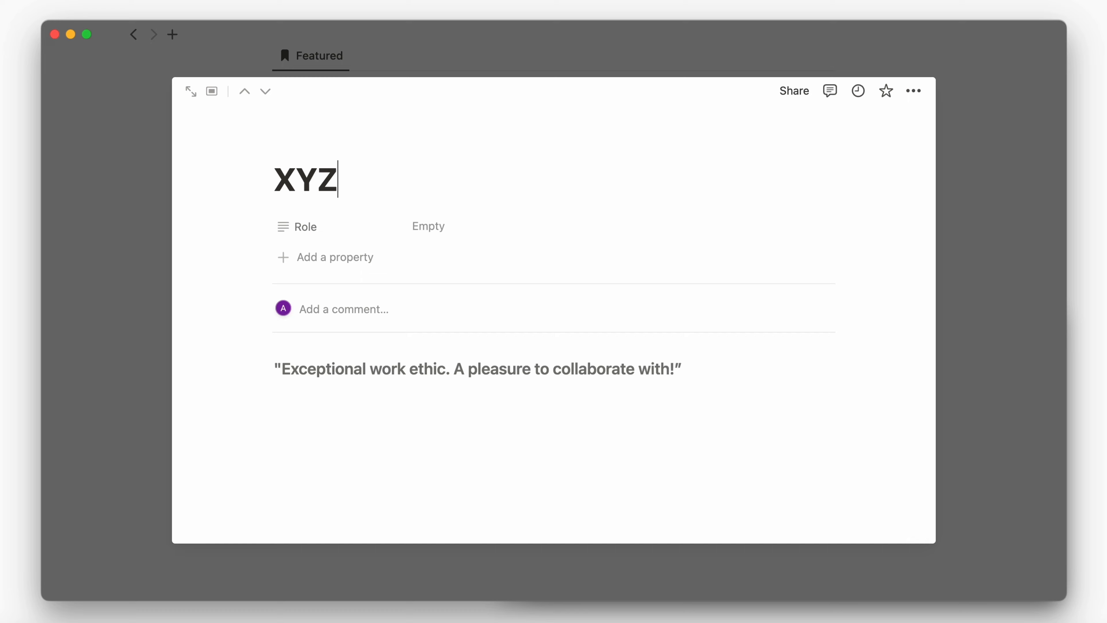
Paste "(Role @ Company Name)" as the fourth testimonial's role and close the page.
click(429, 226)
key(super+v)
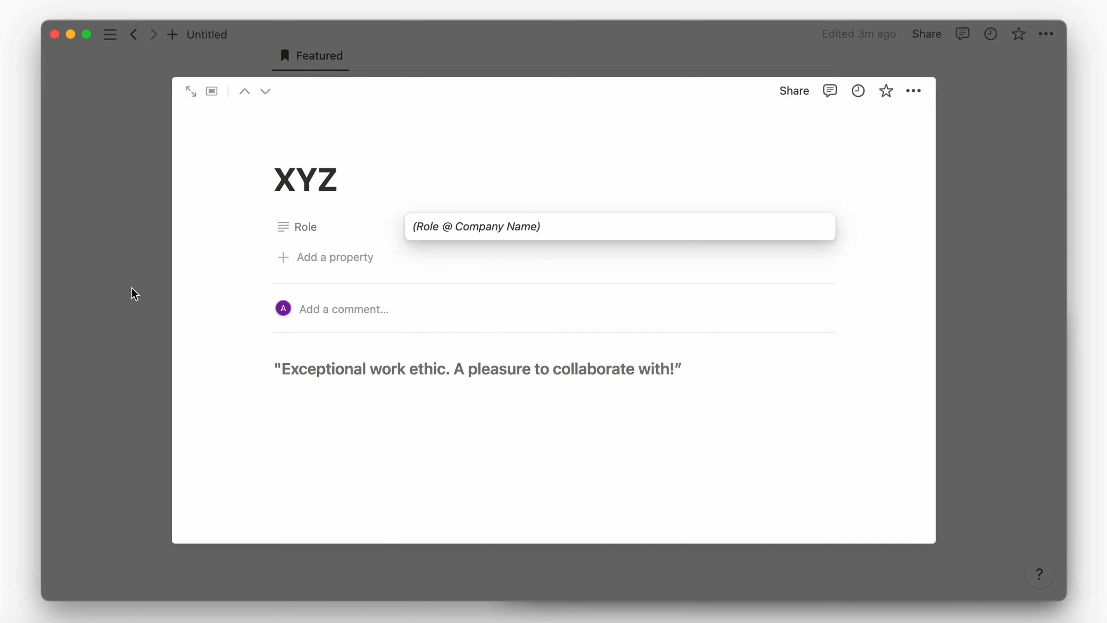
click(132, 291)
Title the fifth testimonial page XYZ, paste "(Role @ Company Name)" as its role and close the page.
click(523, 309)
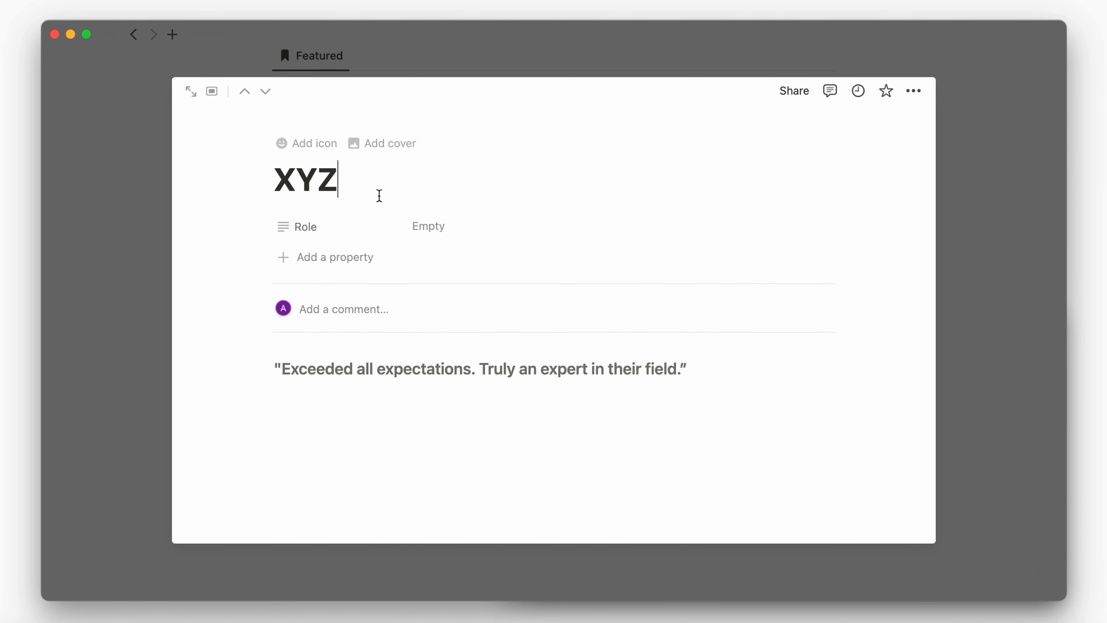
click(429, 226)
key(super+v)
click(143, 326)
Title the sixth testimonial page XYZ and fill in "(Role @ Company Name)" as its role.
click(701, 361)
click(358, 173)
text(XYZ)
click(481, 229)
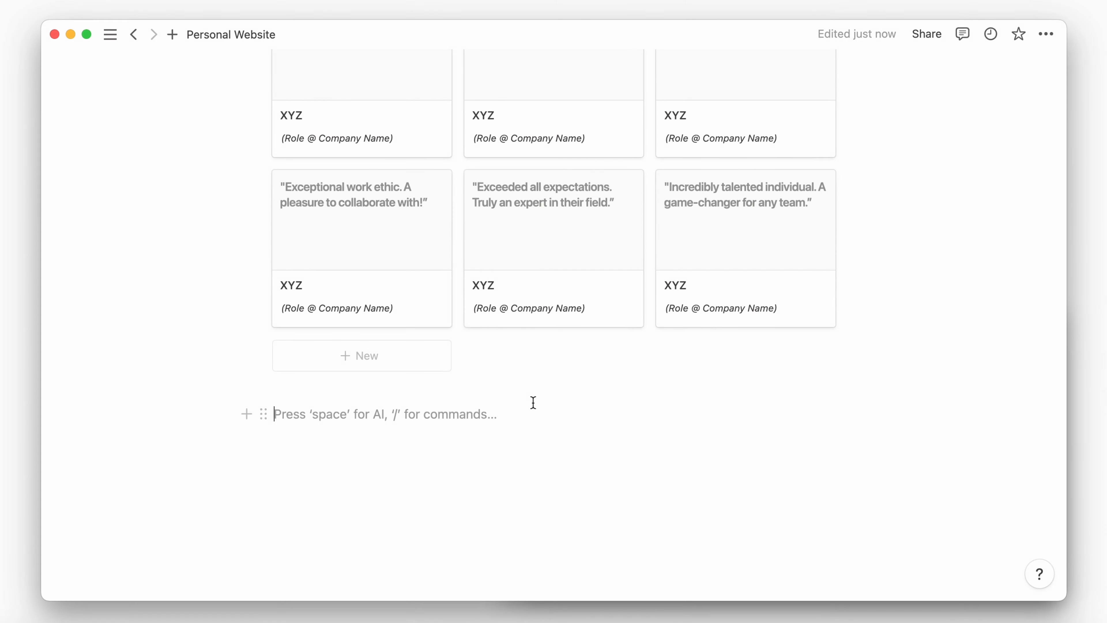
Insert a divider below the testimonials gallery.
text(/divi)
key(Return)
text(/col)
key(BackSpace)
key(BackSpace)
key(BackSpace)
key(BackSpace)
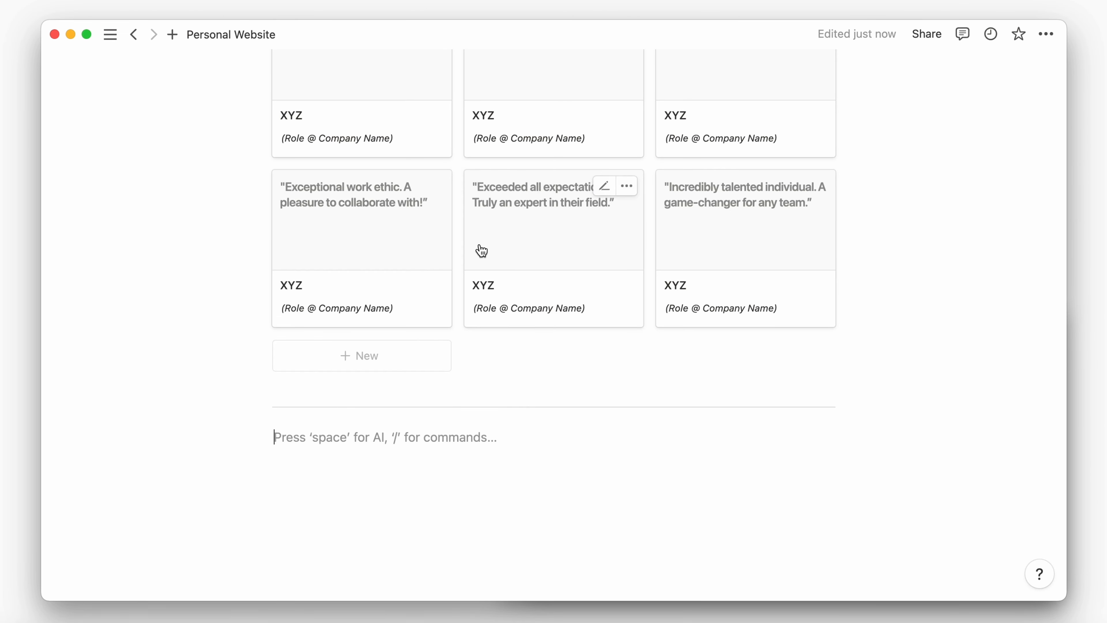
Add a toggle list named "Pages" in a narrow right-hand column below the divider.
text(/togg)
click(700, 250)
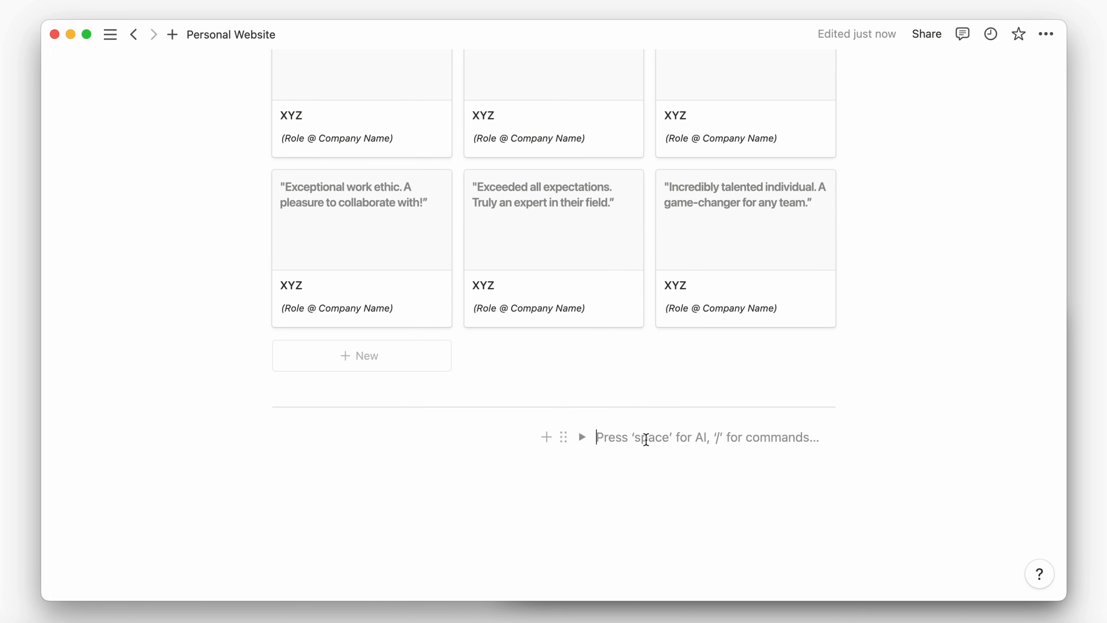
drag(562, 437, 679, 453)
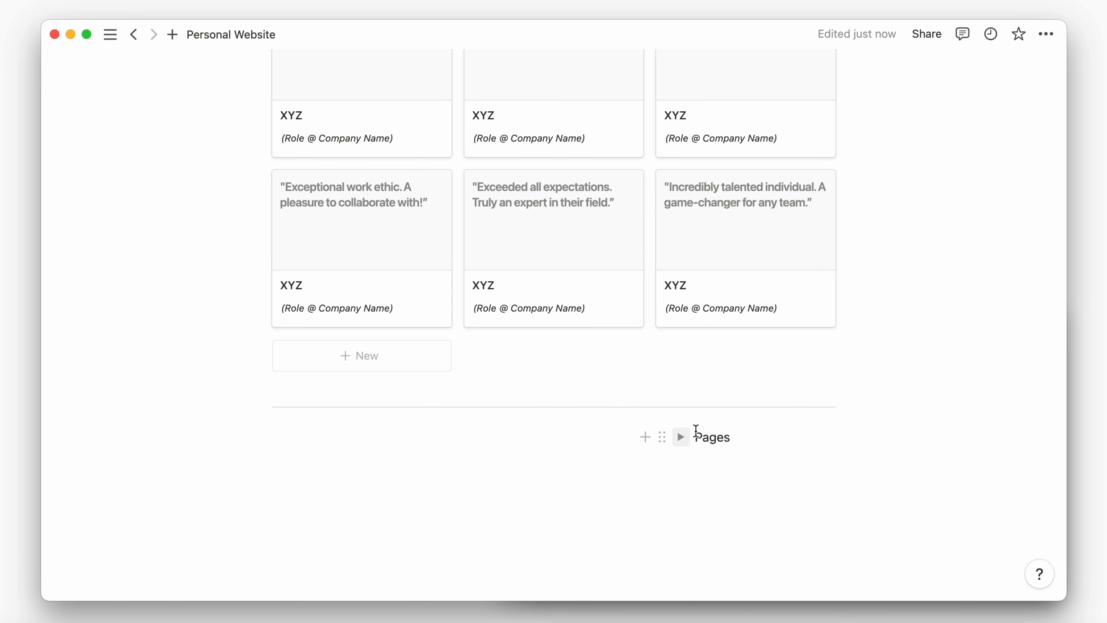
Create an empty sub-page named "About" inside the Pages toggle and return to the Personal Website page.
click(681, 437)
text(/page)
click(837, 210)
text(Abo)
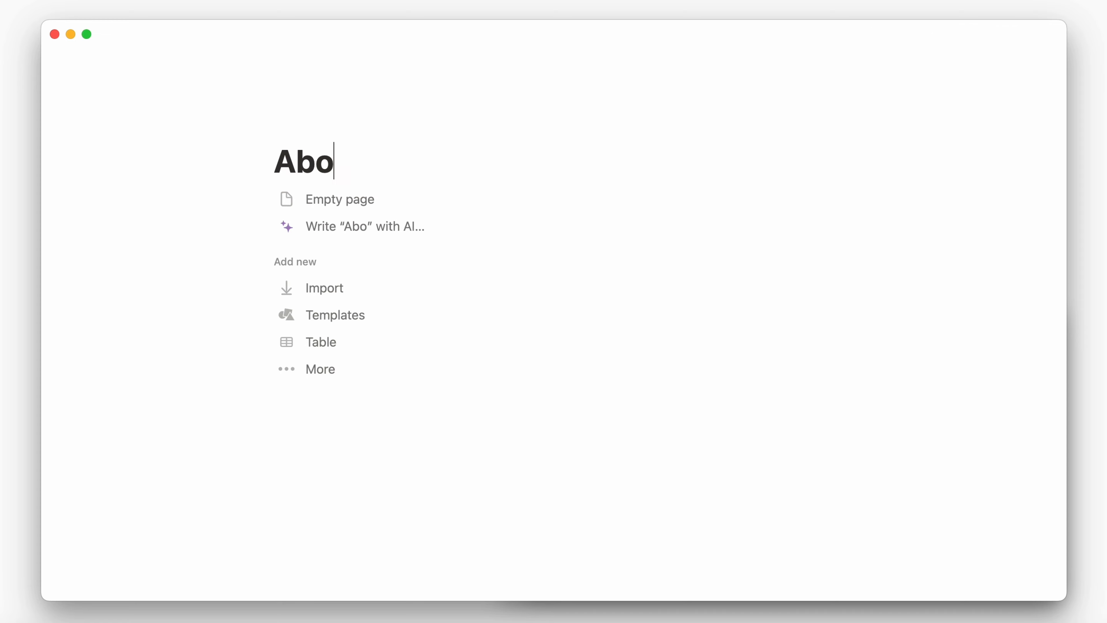
text(ut)
click(488, 201)
click(136, 43)
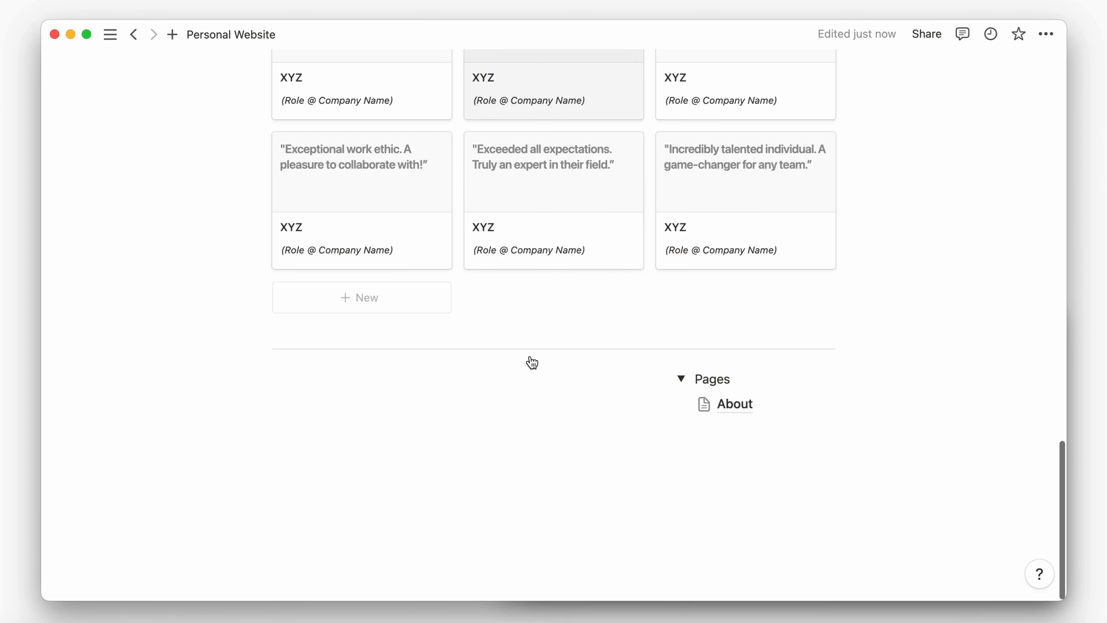
Add an empty sub-page named "Blog" below About in the Pages toggle and return to the Personal Website page.
click(666, 404)
text(/page)
click(803, 245)
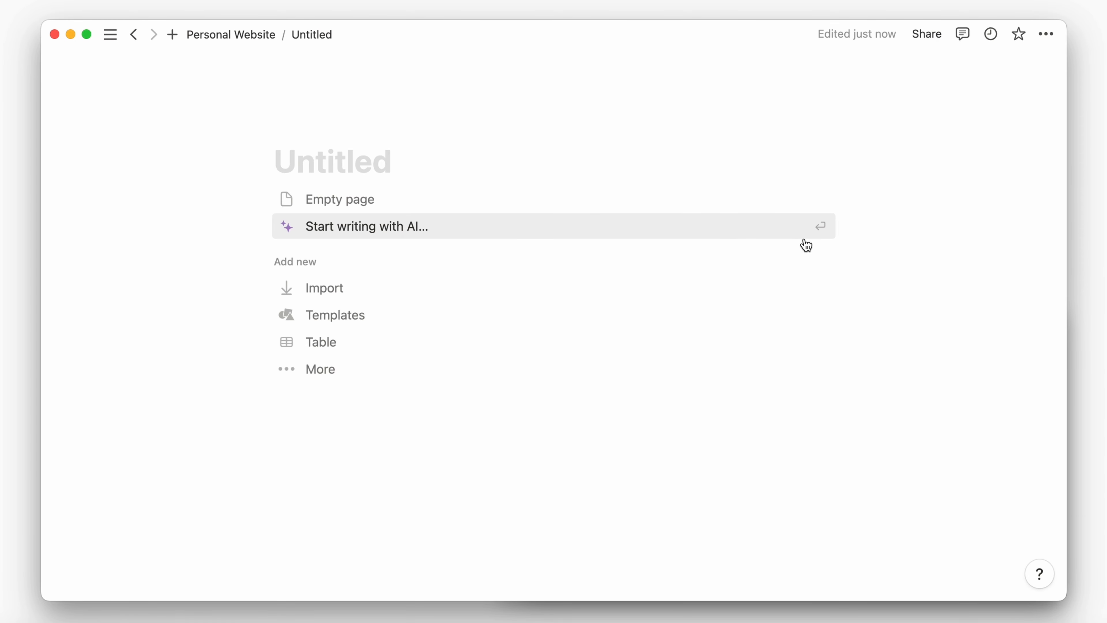
text(Blog)
key(Return)
click(134, 38)
Add a sub-page named "Contact" below Blog in the Pages toggle and return to the Personal Website page.
scroll(598, 314, down, 5)
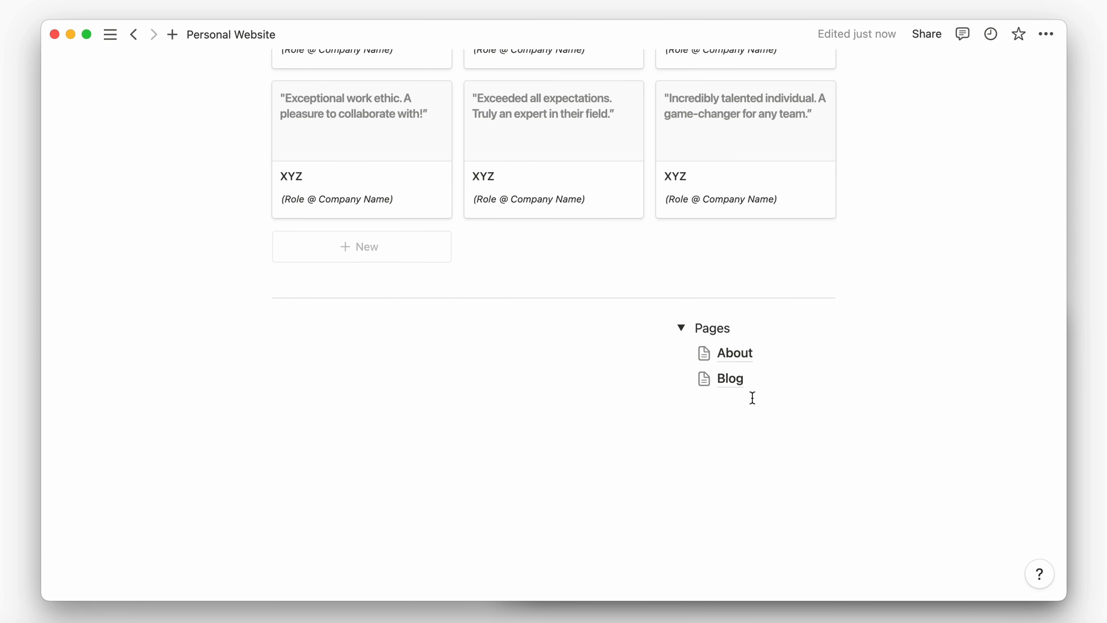
click(668, 378)
text(/page)
click(798, 210)
text(tact)
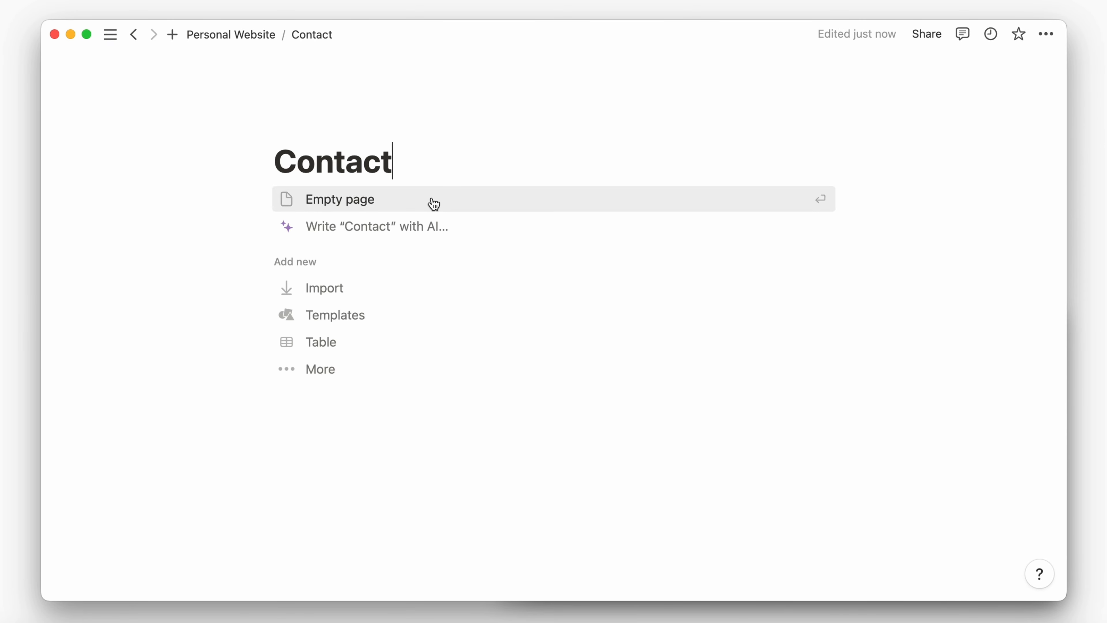
click(133, 34)
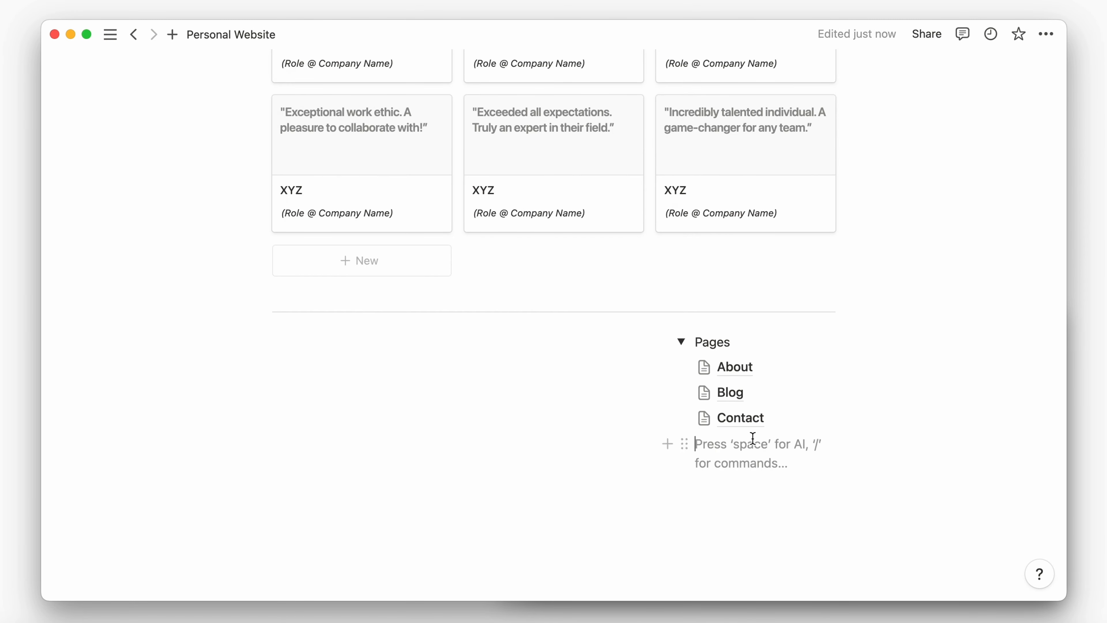
Add an empty sub-page named "Service 1" below Contact in the Pages toggle and return to the Personal Website page.
text(/)
click(766, 298)
text(Service 1)
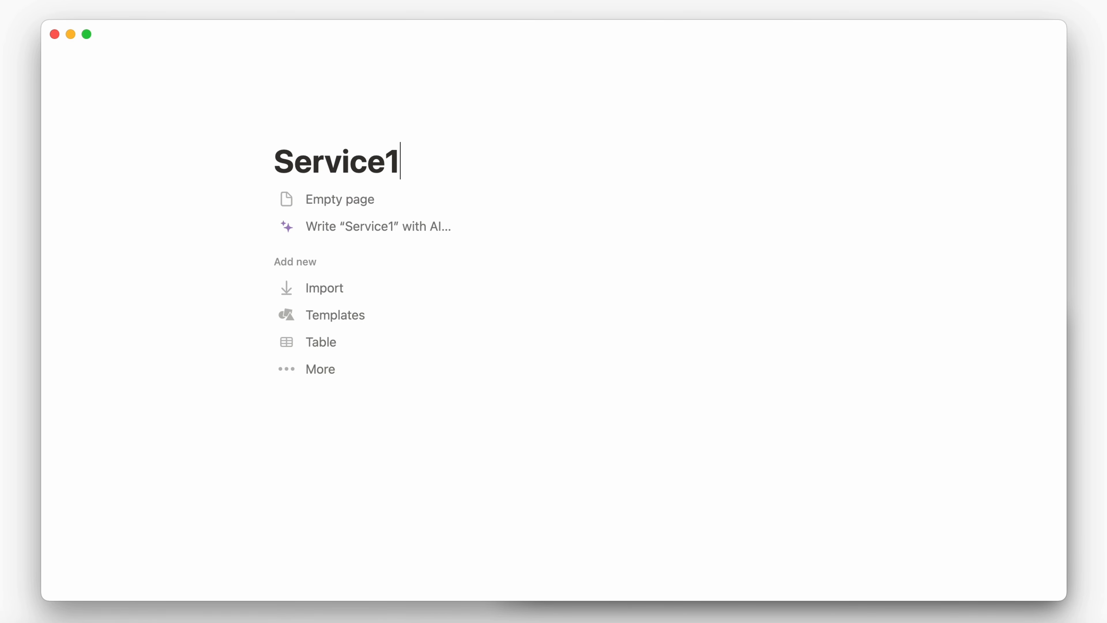
key(BackSpace)
text(1)
click(514, 201)
click(134, 34)
Add an empty sub-page named "Service 2" below Service 1 in the Pages toggle and return to the Personal Website page.
scroll(751, 407, down, 7)
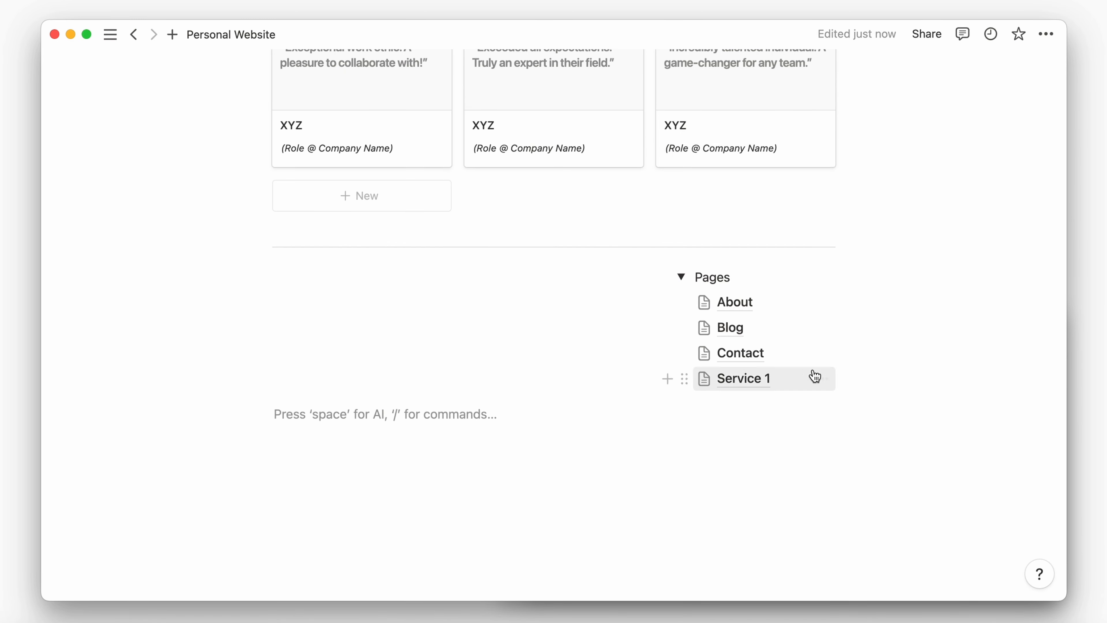
click(667, 379)
click(724, 402)
text(/pa)
click(797, 222)
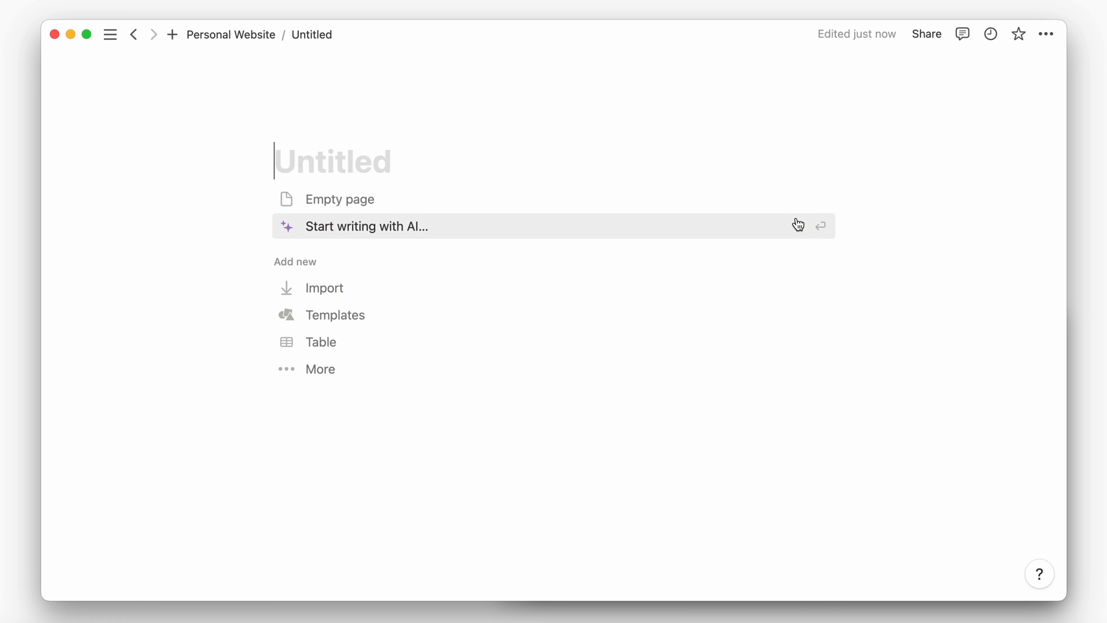
text(Service 2)
click(514, 200)
click(134, 35)
Add a sub-page named "Service 3" below Service 2 in the Pages toggle and return to the Personal Website page.
scroll(593, 290, down, 10)
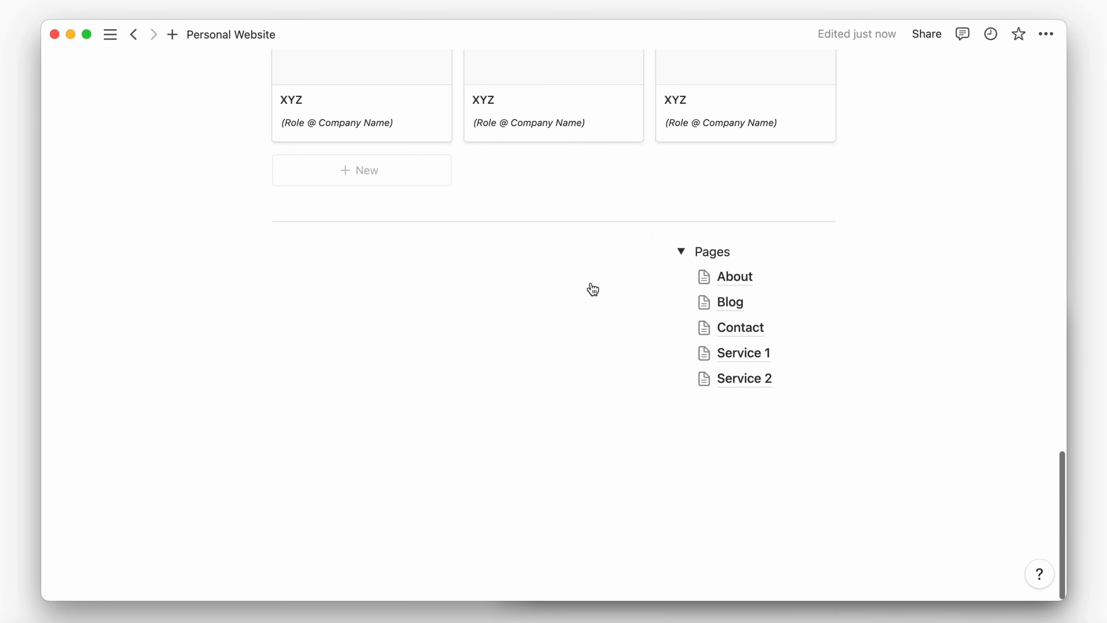
click(667, 379)
click(784, 252)
text(Service 3)
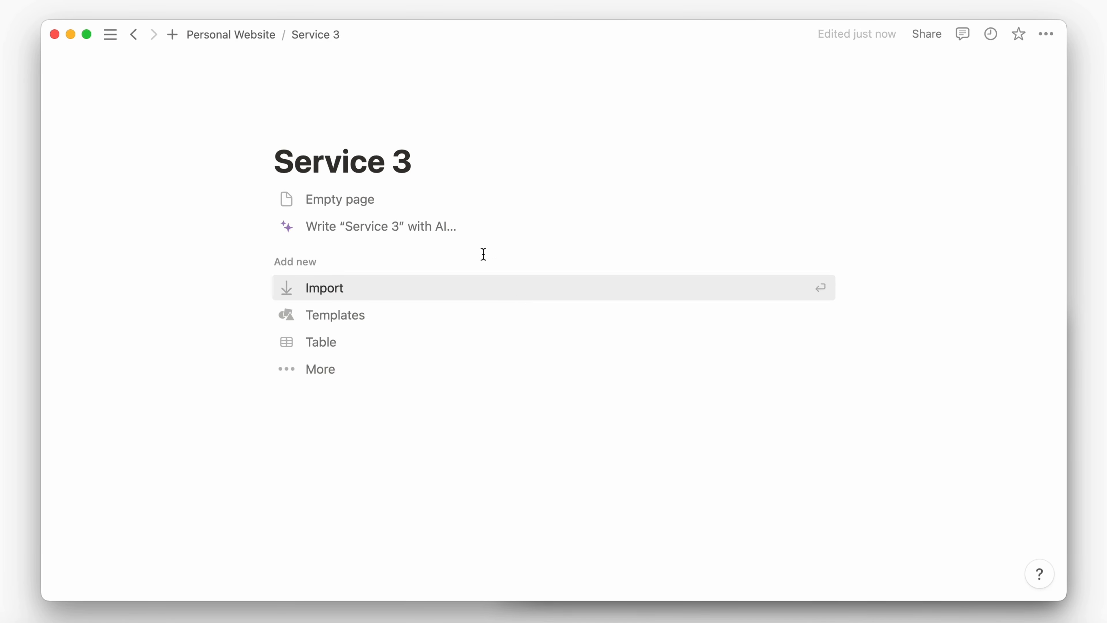
click(133, 35)
Insert a button below the My Services columns and give it an Open page action.
scroll(403, 257, up, 12)
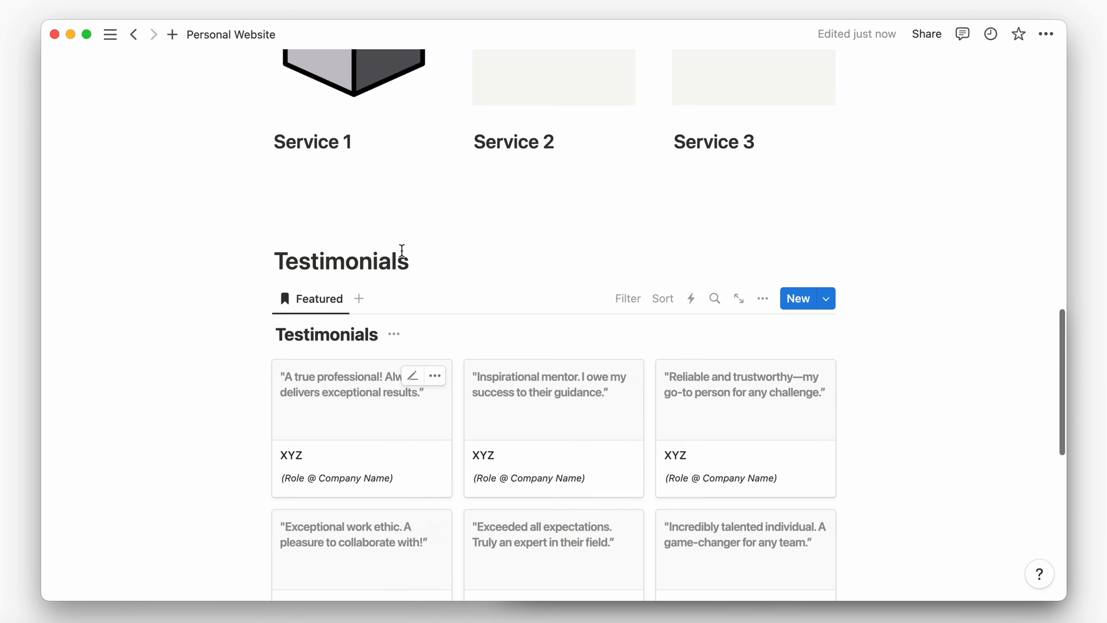
text(/button)
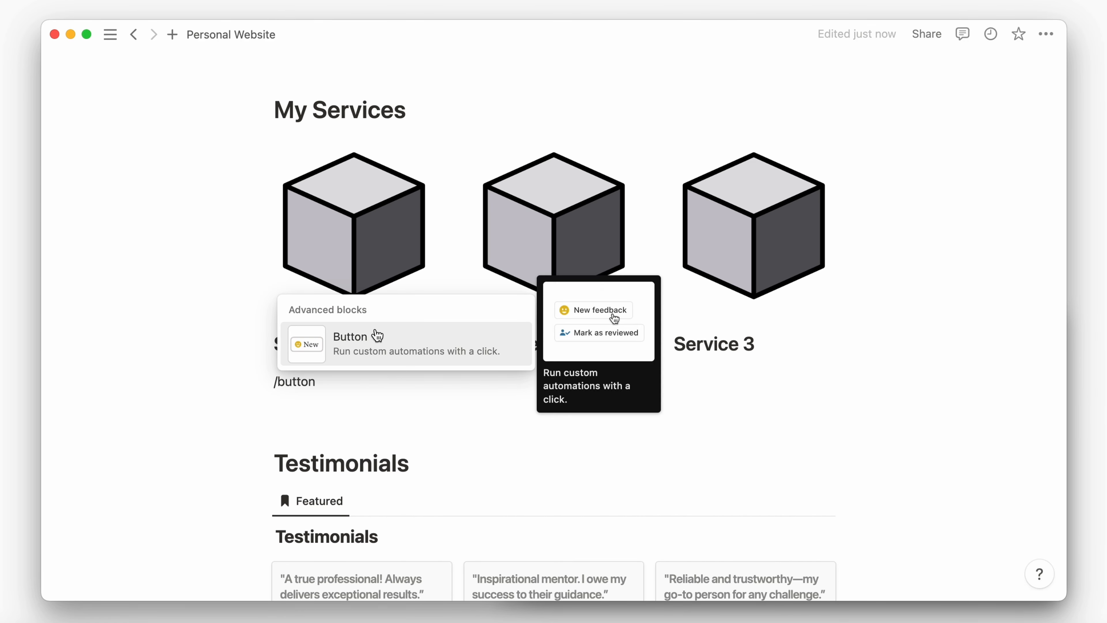
key(Return)
scroll(384, 454, down, 3)
click(415, 438)
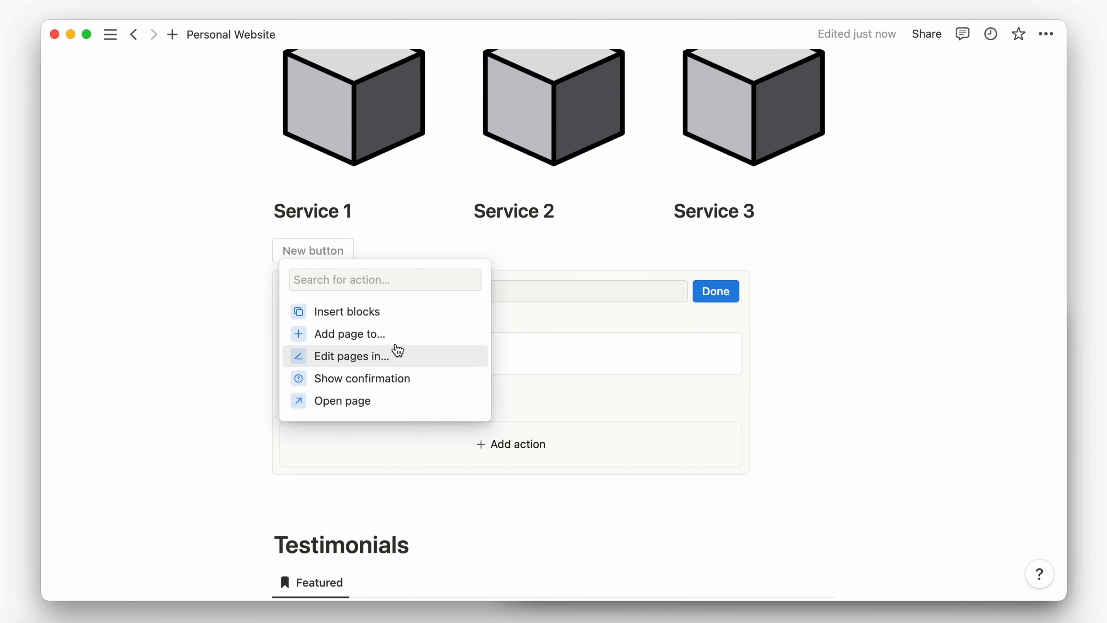
click(361, 400)
Make the new button open the Service 1 page, label it "Learn More" and finish its setup.
click(383, 451)
text(ser)
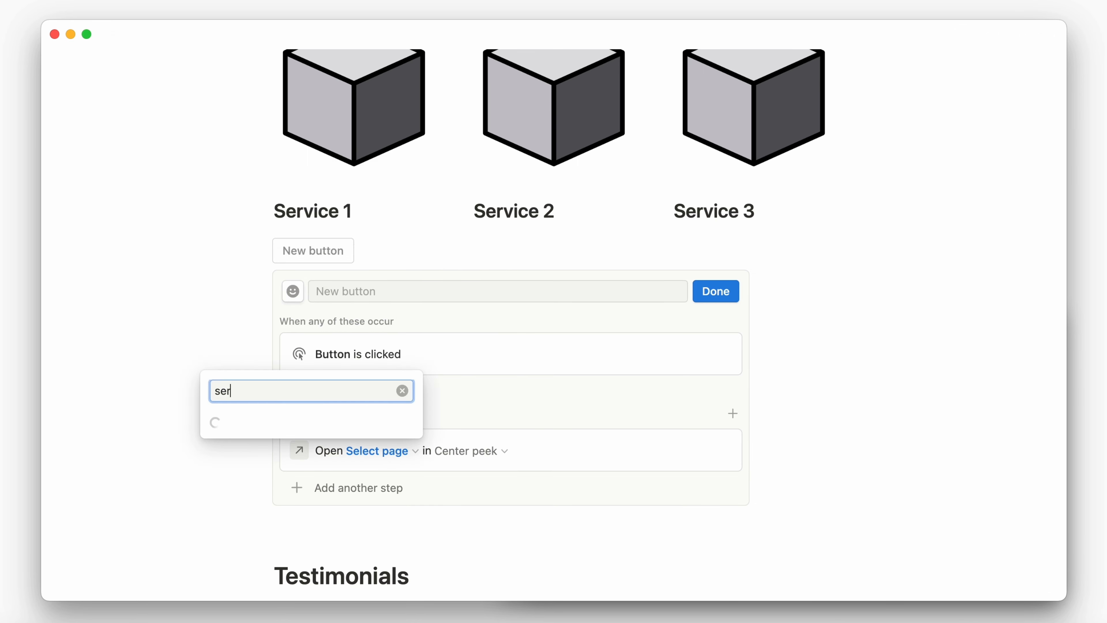
click(354, 340)
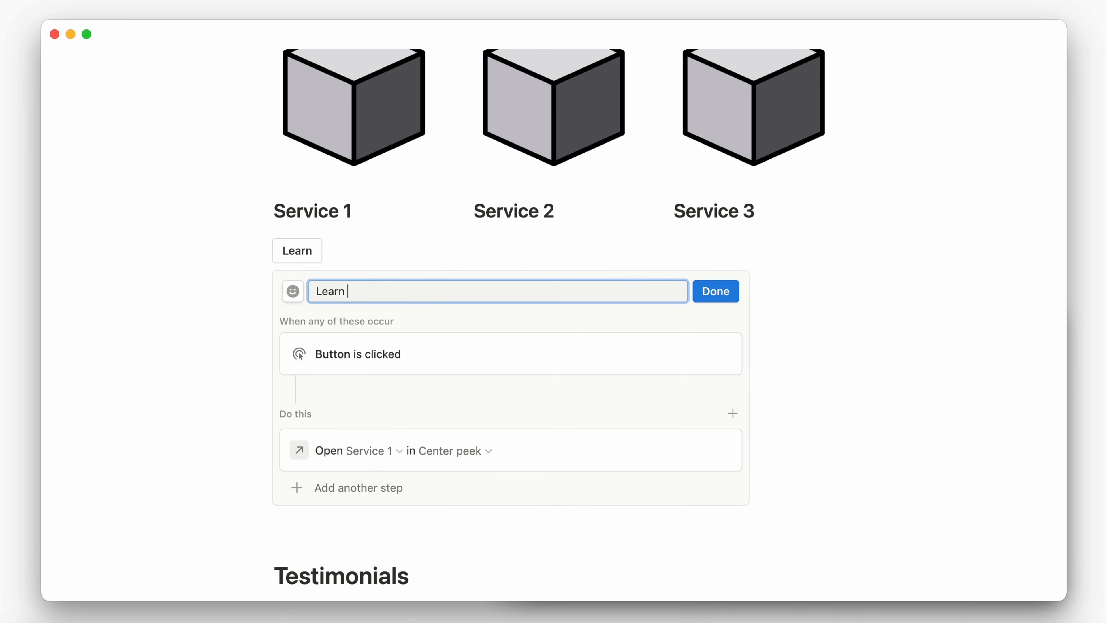
click(715, 292)
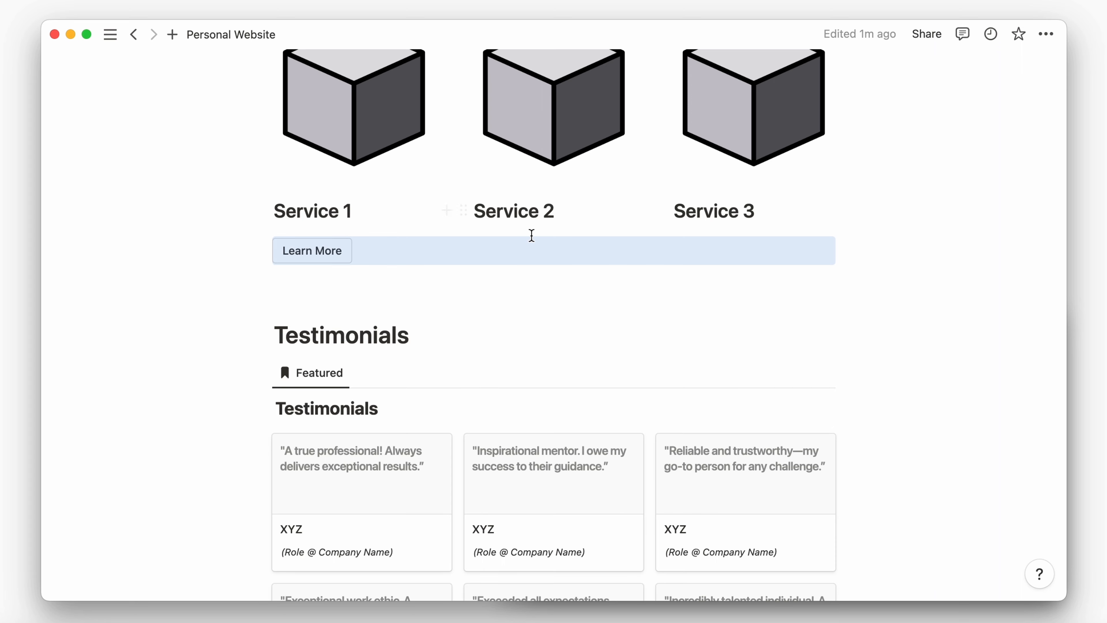
Insert a button labelled "Learn More" under the Service 2 heading.
click(447, 211)
click(551, 235)
key(Return)
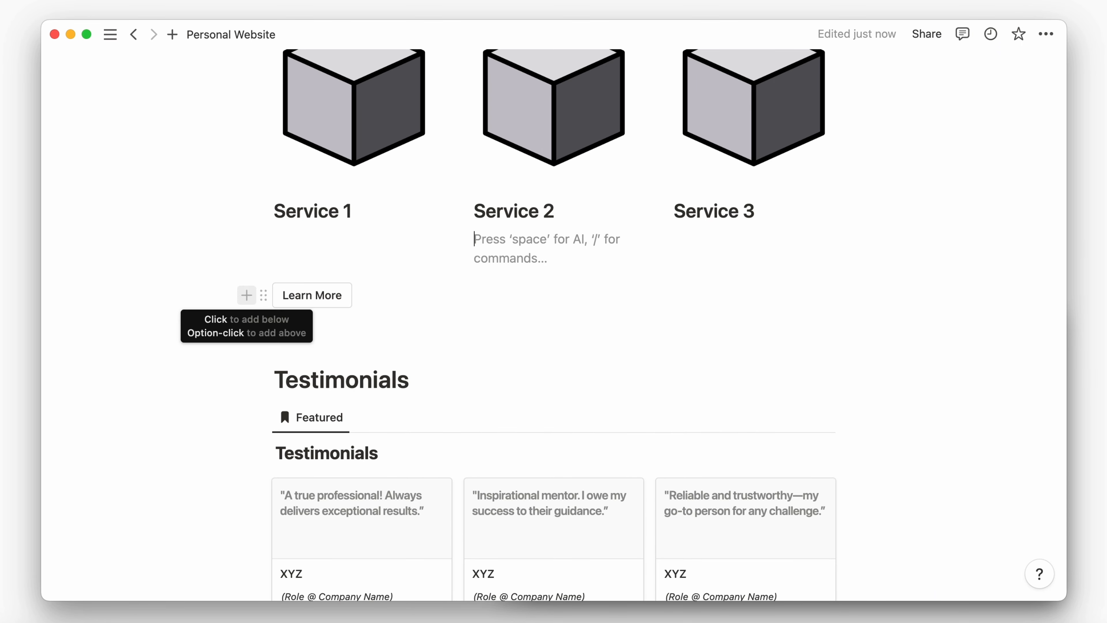
text(/butt)
click(535, 291)
text(Learn )
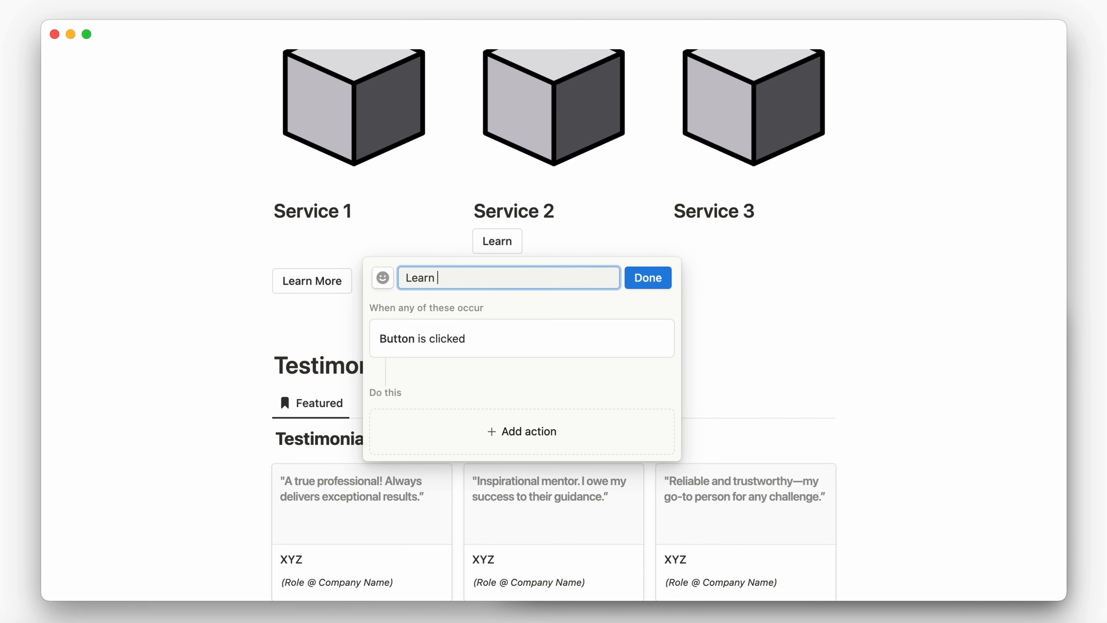
text(More)
Give the Service 2 button an Open page action targeting the Service 2 page and finish its setup.
click(423, 428)
click(474, 386)
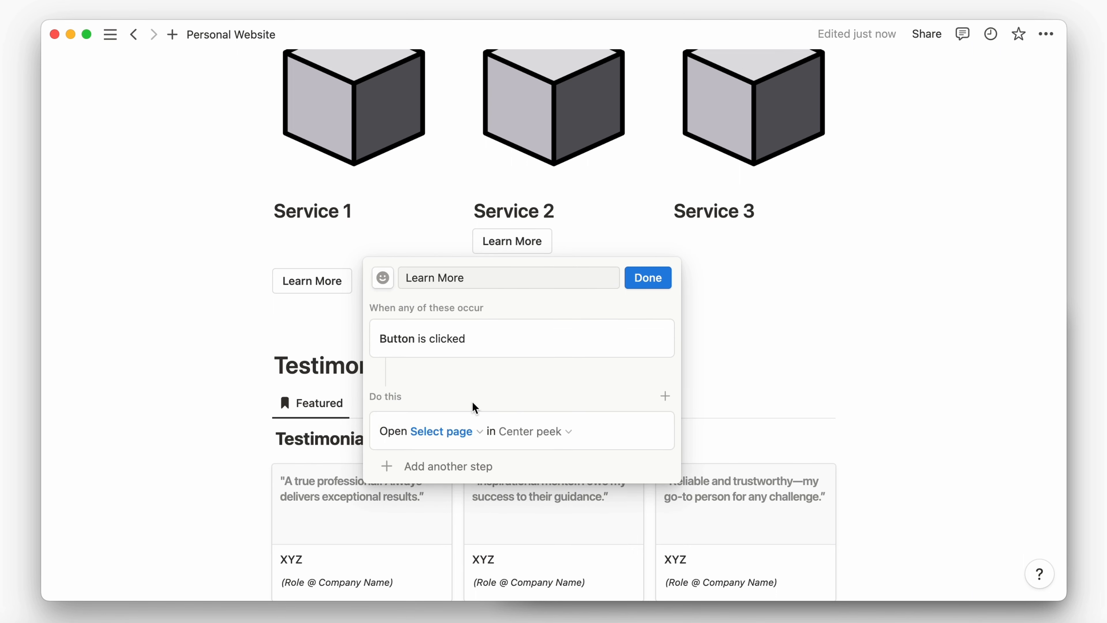
click(441, 431)
text(servi)
click(394, 399)
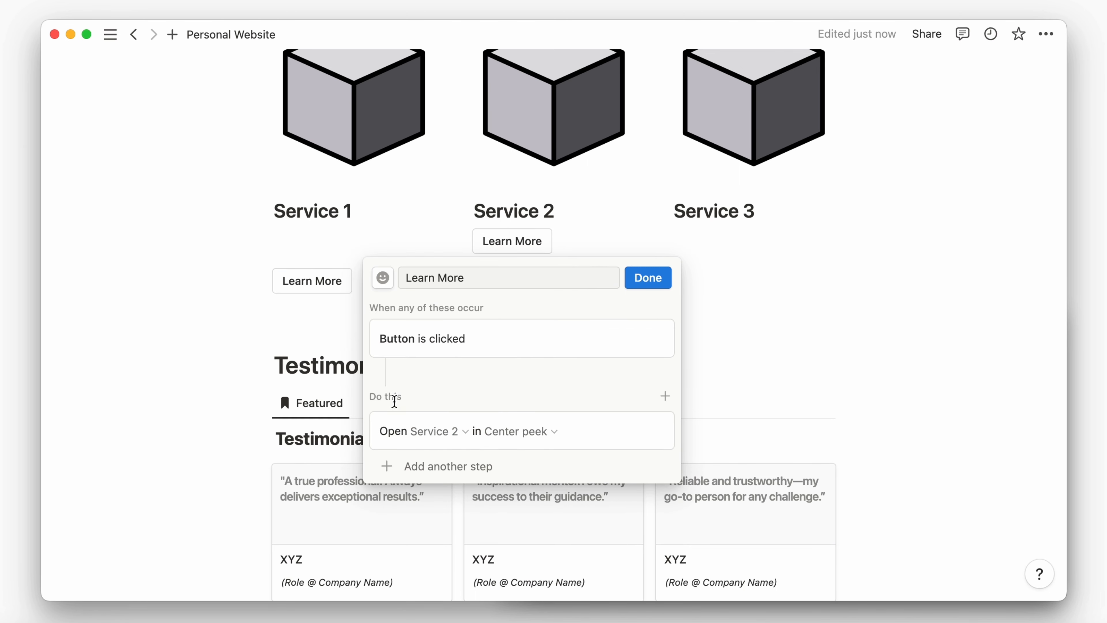
click(647, 282)
Move the first Learn More button directly under the Service 1 heading in its column.
drag(254, 280, 264, 240)
Insert a button labelled "Learn More" under the Service 3 heading.
click(707, 240)
text(/)
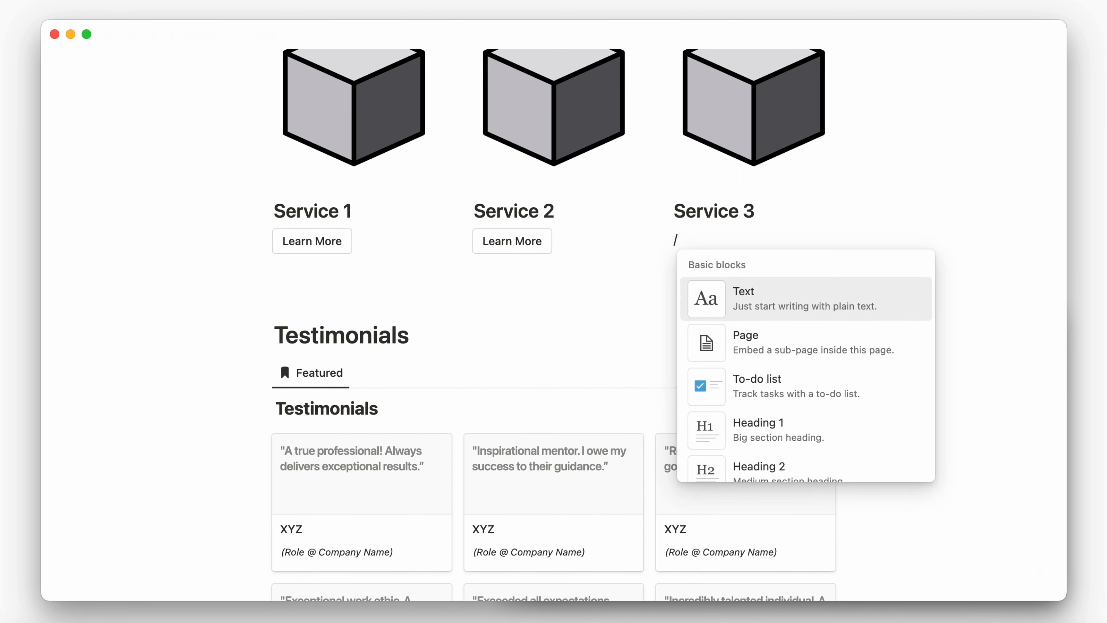
text(button)
click(714, 290)
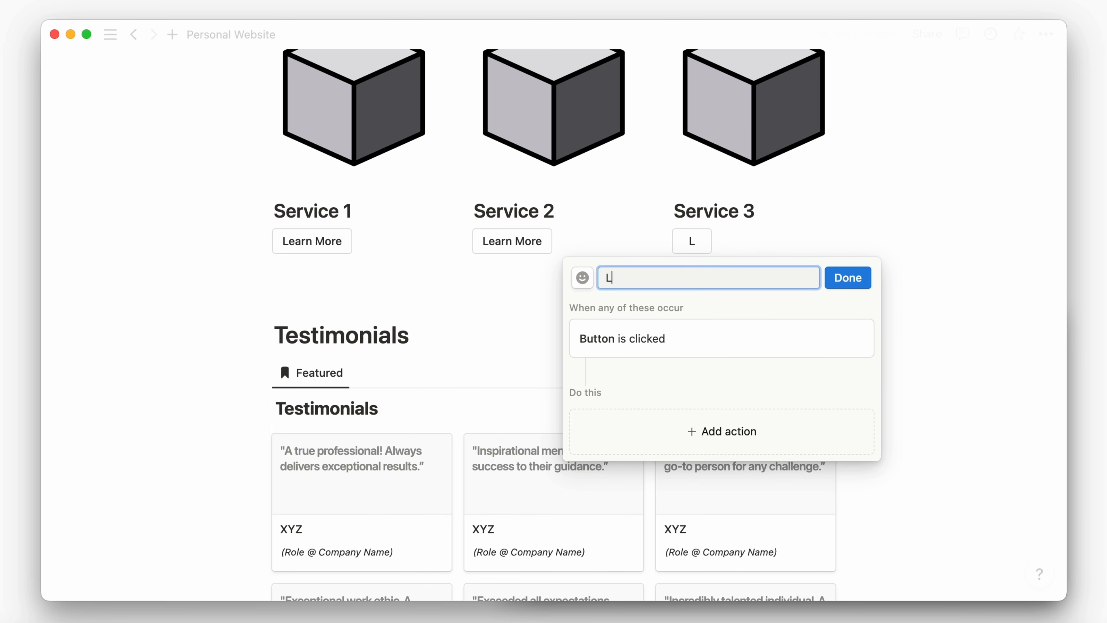
Give the Service 3 button an Open page action targeting the Service 3 page and finish its setup.
click(722, 430)
click(636, 389)
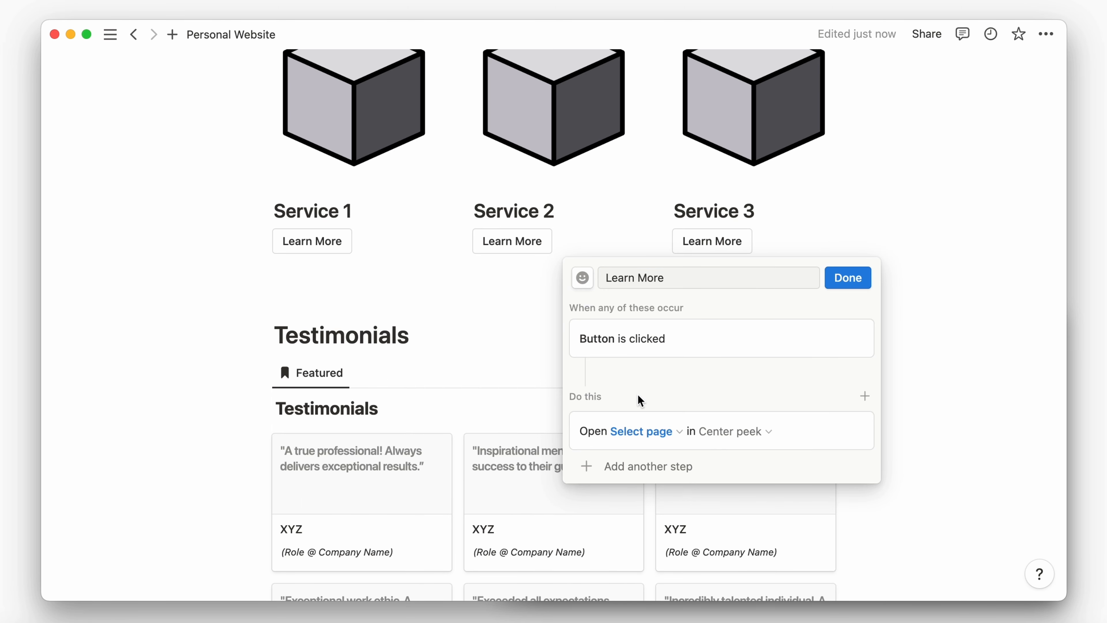
click(655, 420)
text(service)
click(595, 362)
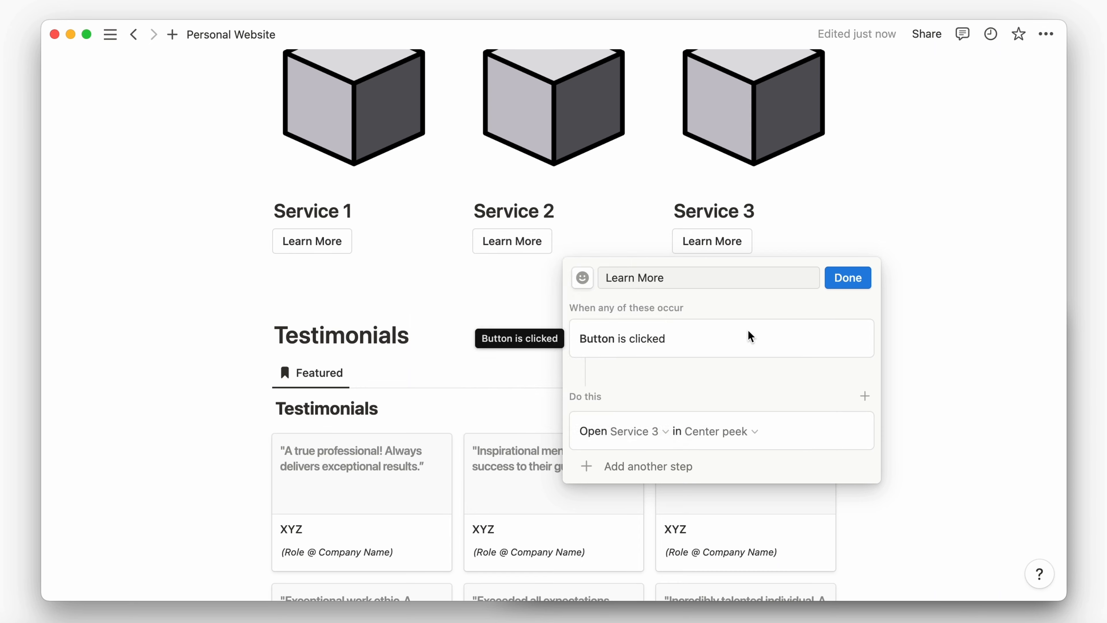
click(860, 278)
Switch to the notes window and copy the longer lorem ipsum paragraph above the Contact Form heading.
scroll(501, 280, up, 2)
click(420, 622)
scroll(675, 415, up, 1)
scroll(697, 445, down, 5)
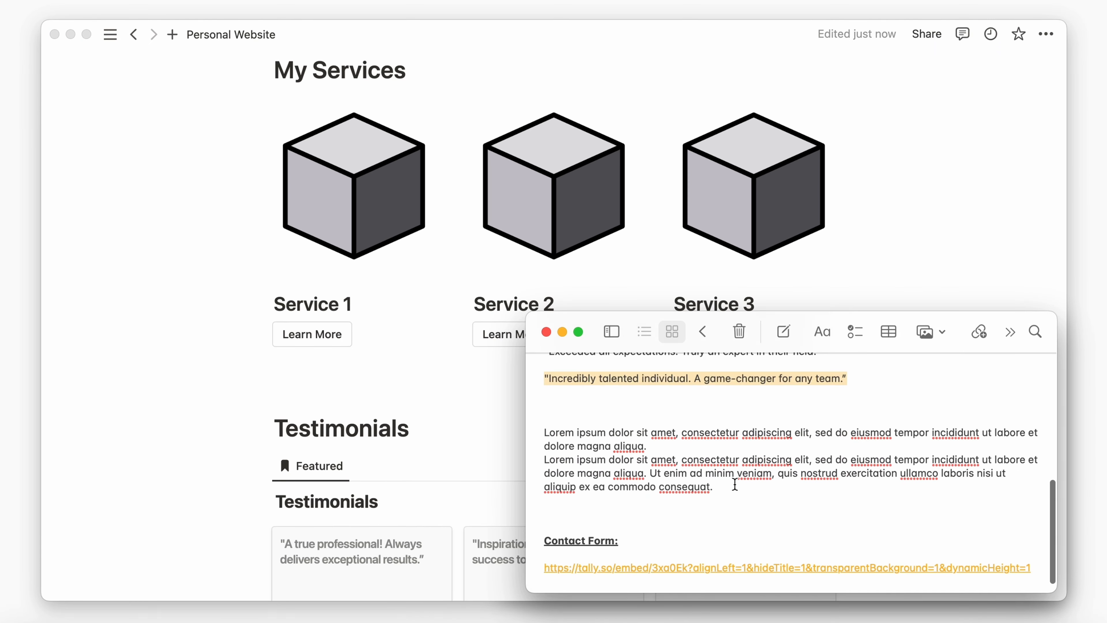
drag(735, 484, 544, 461)
key(super+c)
Open the Service 1 page through its Learn More button, paste the lorem ipsum text and close the page.
click(319, 331)
click(559, 235)
key(super+v)
click(976, 284)
Open the Service 2 page through its Learn More button, paste the lorem ipsum text and close the page.
click(545, 335)
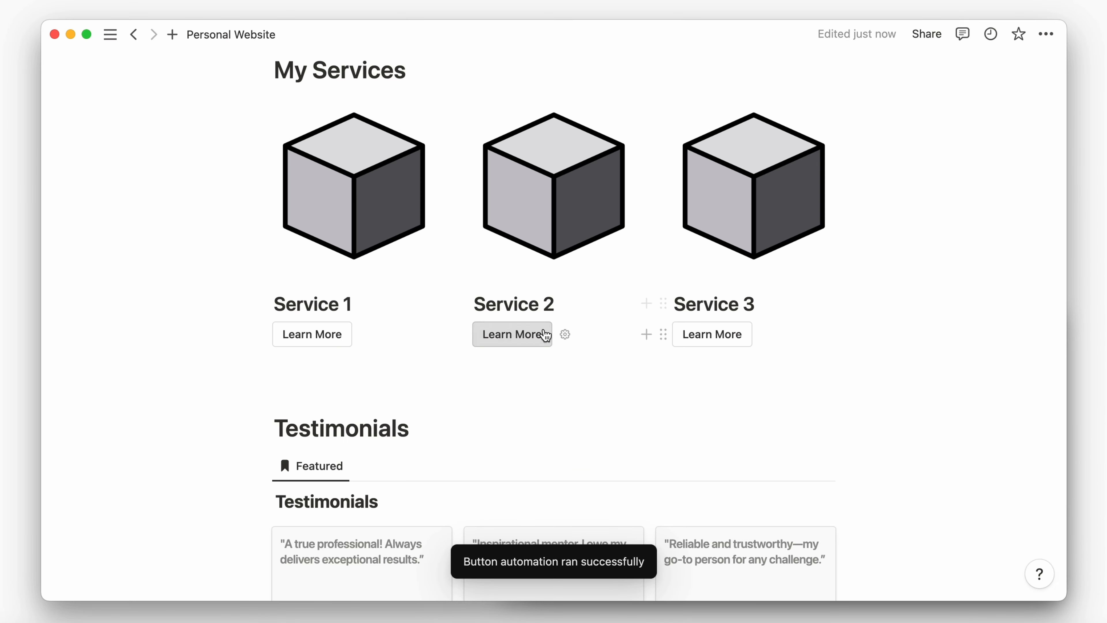
click(476, 244)
key(super+v)
click(976, 284)
Open the Service 3 page through its Learn More button, paste the lorem ipsum text and close the page.
click(730, 337)
click(613, 241)
key(super+v)
click(976, 305)
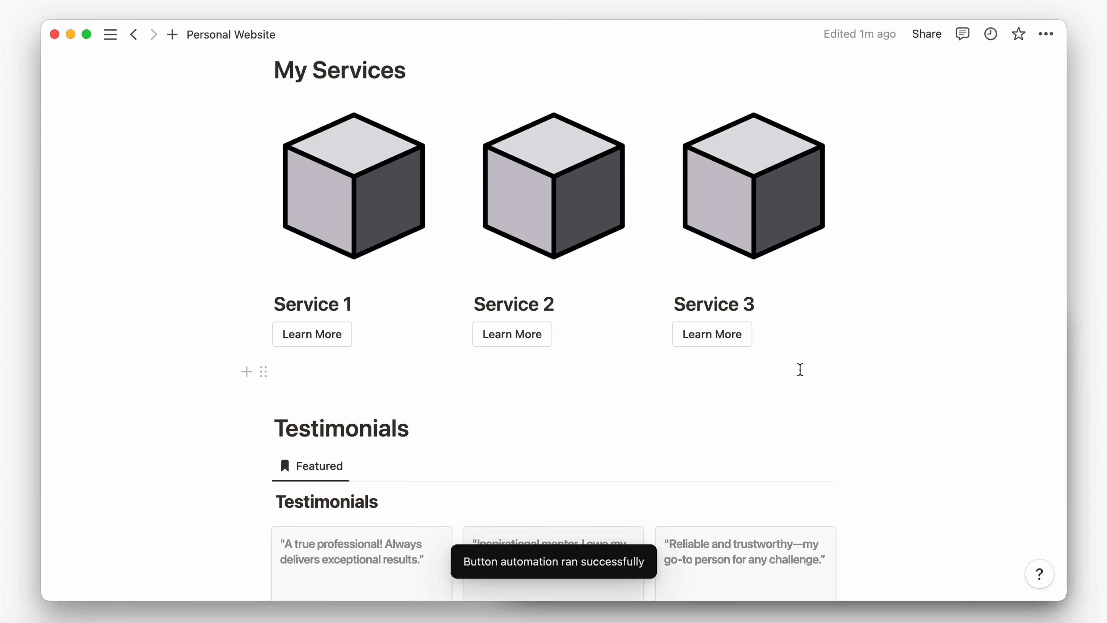
Remove the surplus empty blocks between the brand logos and the My Services heading.
scroll(907, 401, down, 10)
scroll(979, 320, up, 15)
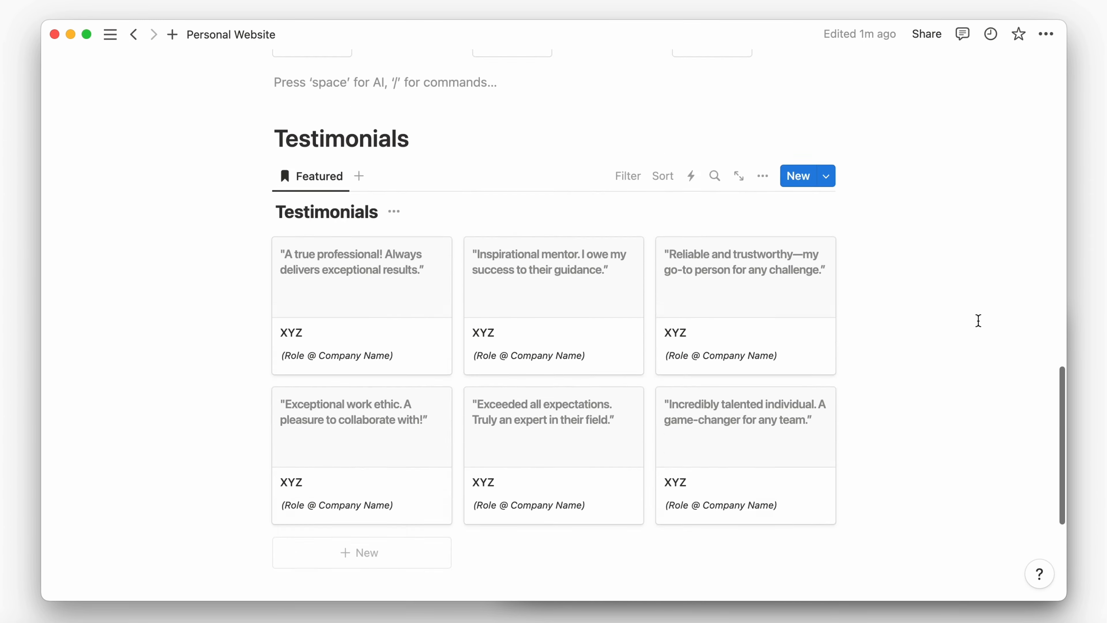
scroll(978, 320, up, 5)
click(495, 455)
key(BackSpace)
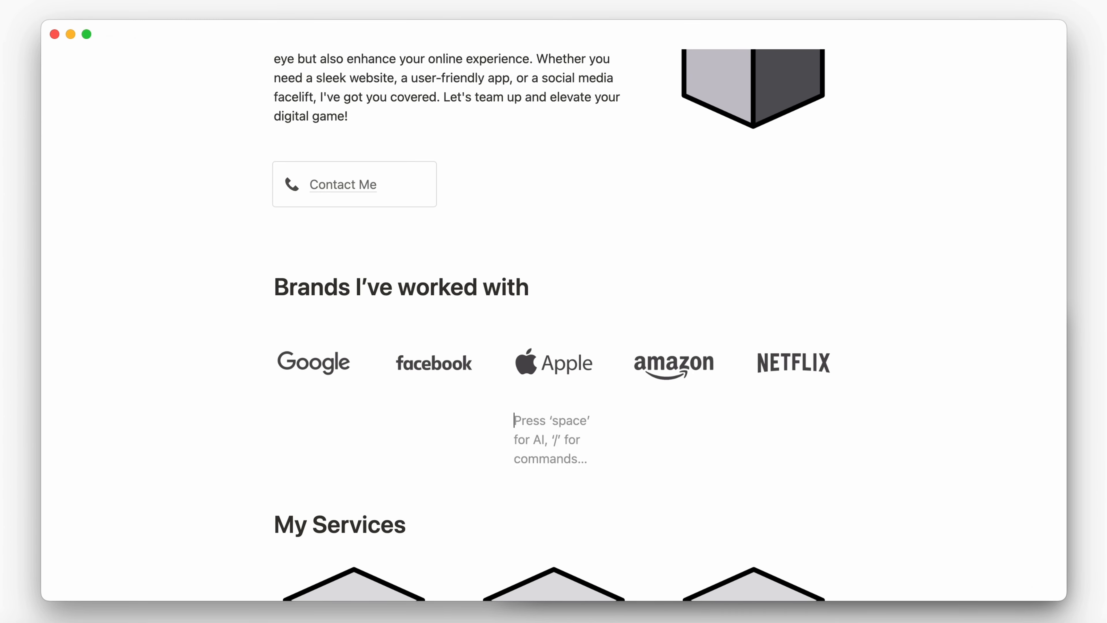
key(BackSpace)
Link the Home callout text at the top of the page to the Personal Website page.
scroll(954, 366, up, 8)
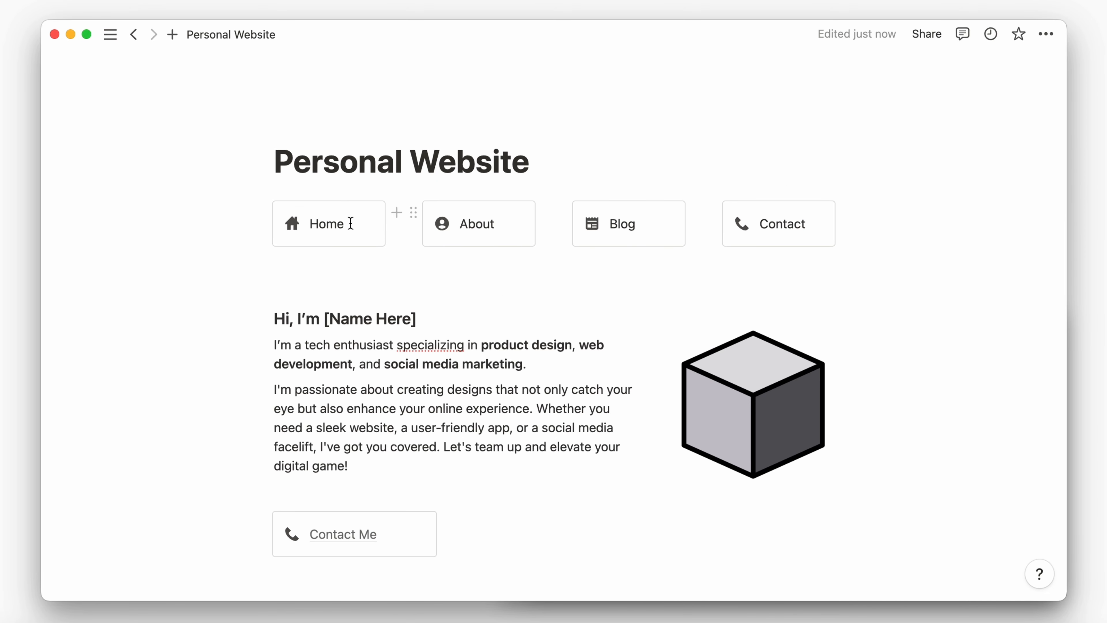
drag(351, 223, 308, 224)
click(421, 195)
text(person)
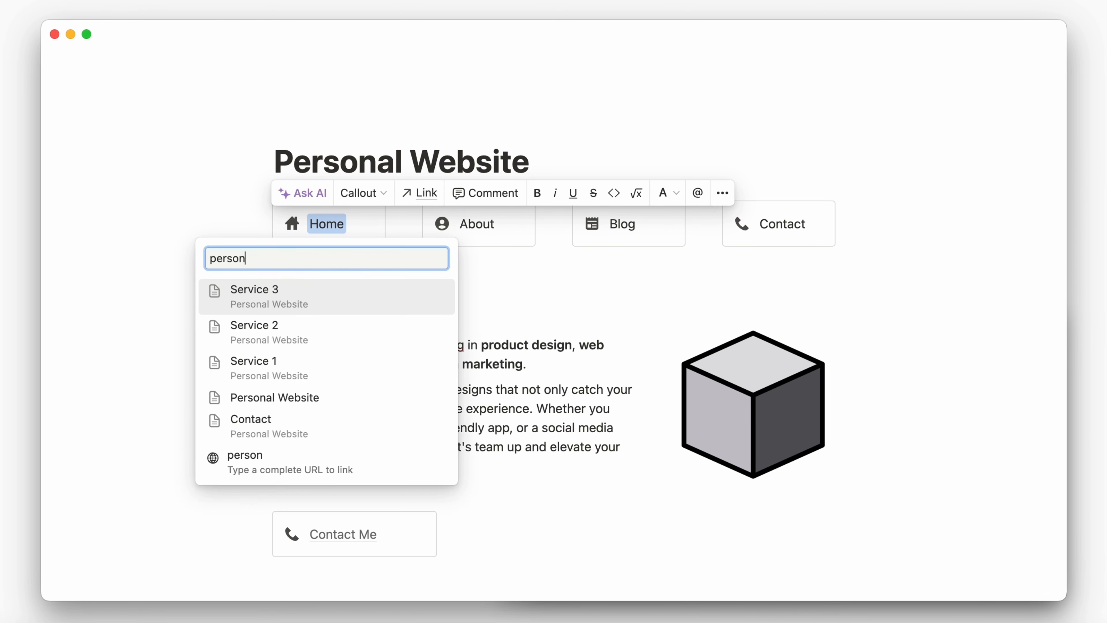
click(403, 292)
Link the About callout text to the About page.
double_click(460, 223)
click(567, 193)
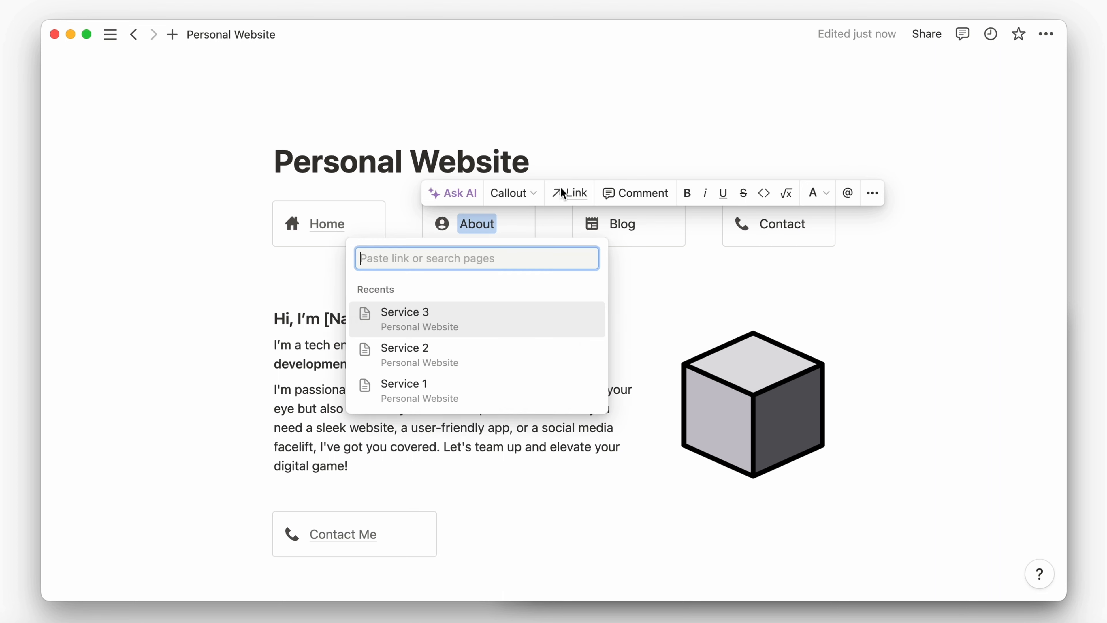
text(about)
key(Return)
Link the Blog callout text to the Blog page.
double_click(619, 231)
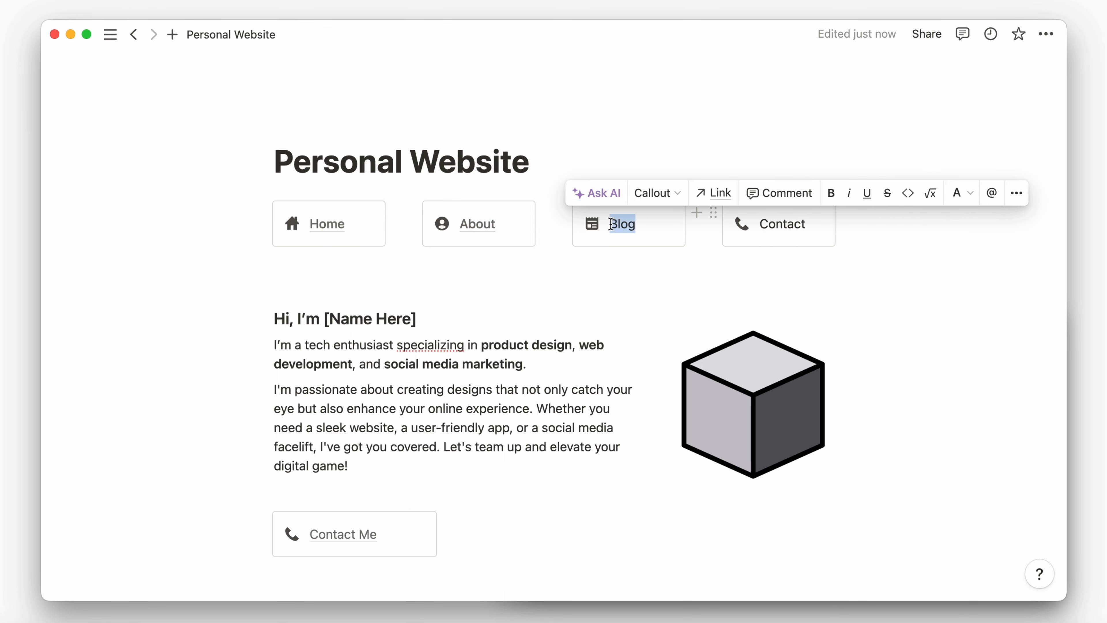
click(715, 193)
text(blog)
key(Return)
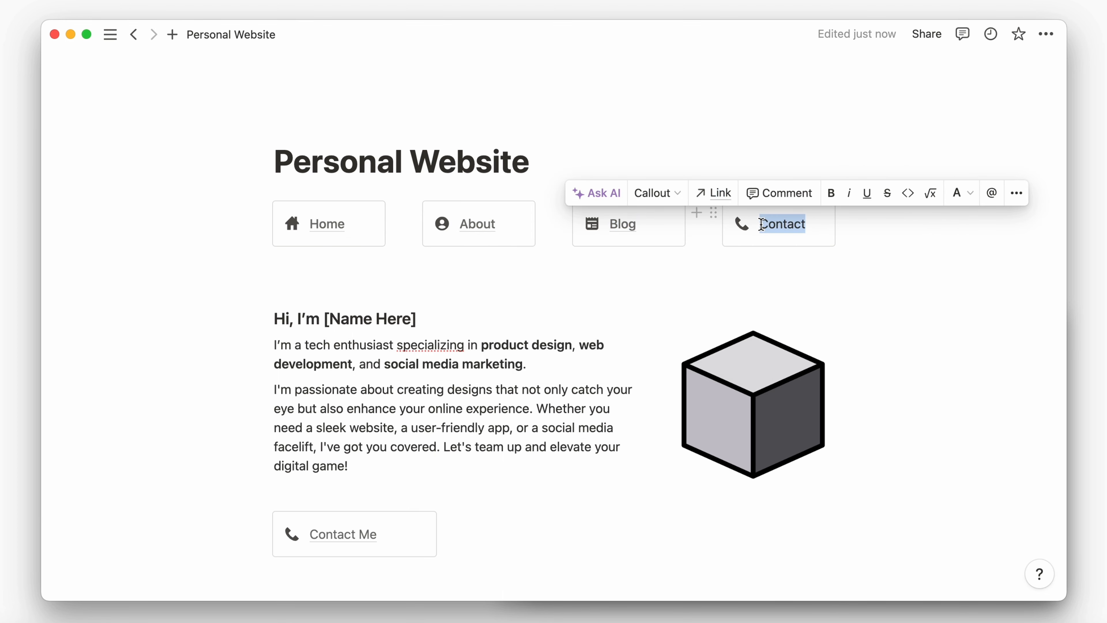
Link the Contact callout text to the Contact page.
click(728, 196)
text(contact)
key(Return)
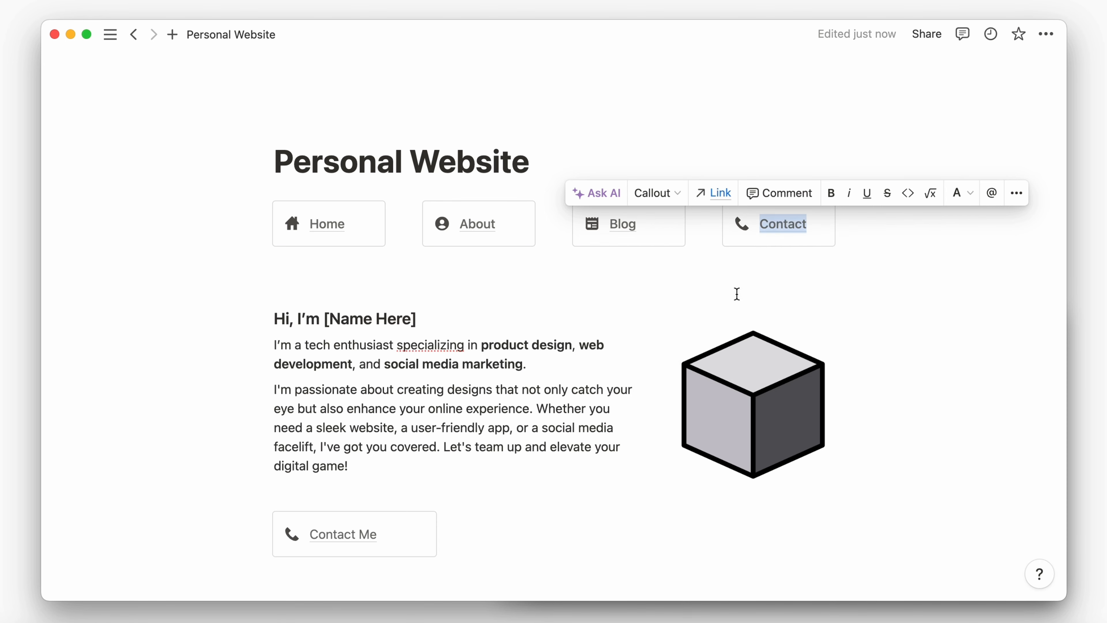
Copy the row of four navigation callouts and paste it at the top of the About page.
click(964, 252)
drag(964, 253, 242, 187)
key(super+c)
click(475, 224)
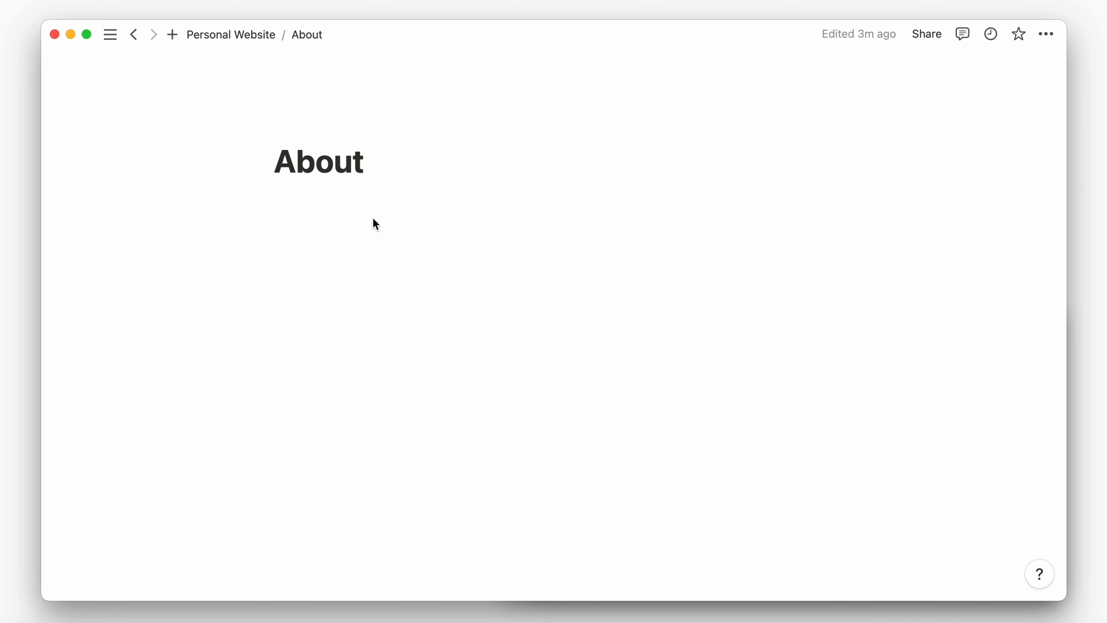
click(373, 217)
key(super+v)
click(556, 270)
Open the Blog page and paste the copied navigation row under its title.
click(632, 231)
click(630, 203)
key(super+v)
click(632, 275)
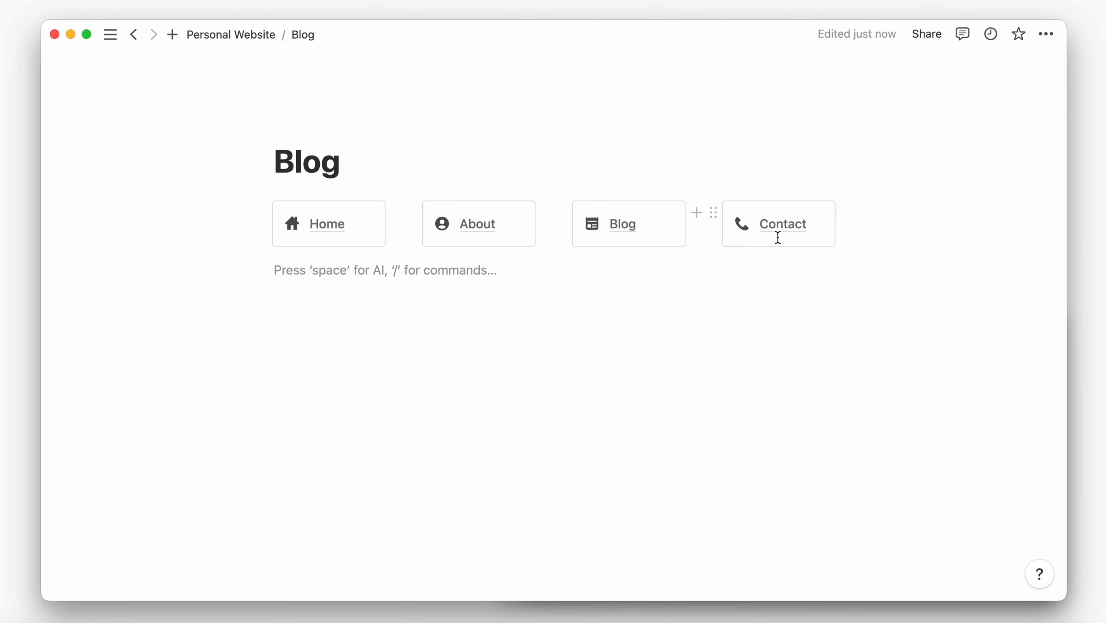
Open the Contact page and paste the copied navigation row under its title.
click(779, 231)
click(594, 205)
key(super+v)
click(580, 293)
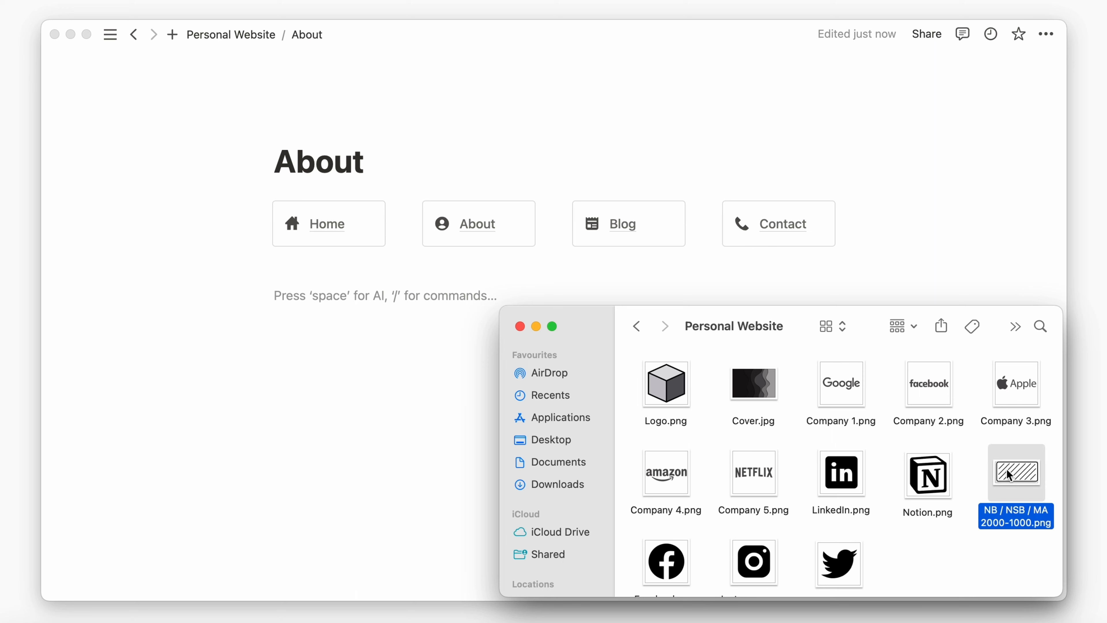
Insert the striped 2000-1000 placeholder image below the About page's navigation row and add a "[Name Here]" heading under it.
drag(1010, 475, 349, 289)
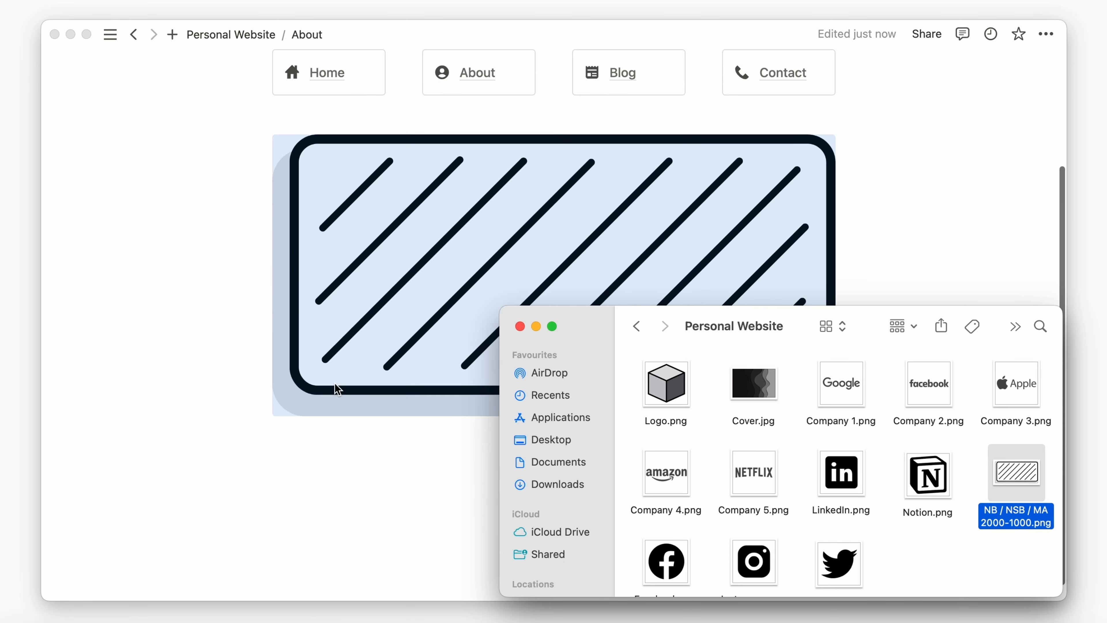
click(314, 437)
text(/head)
click(344, 278)
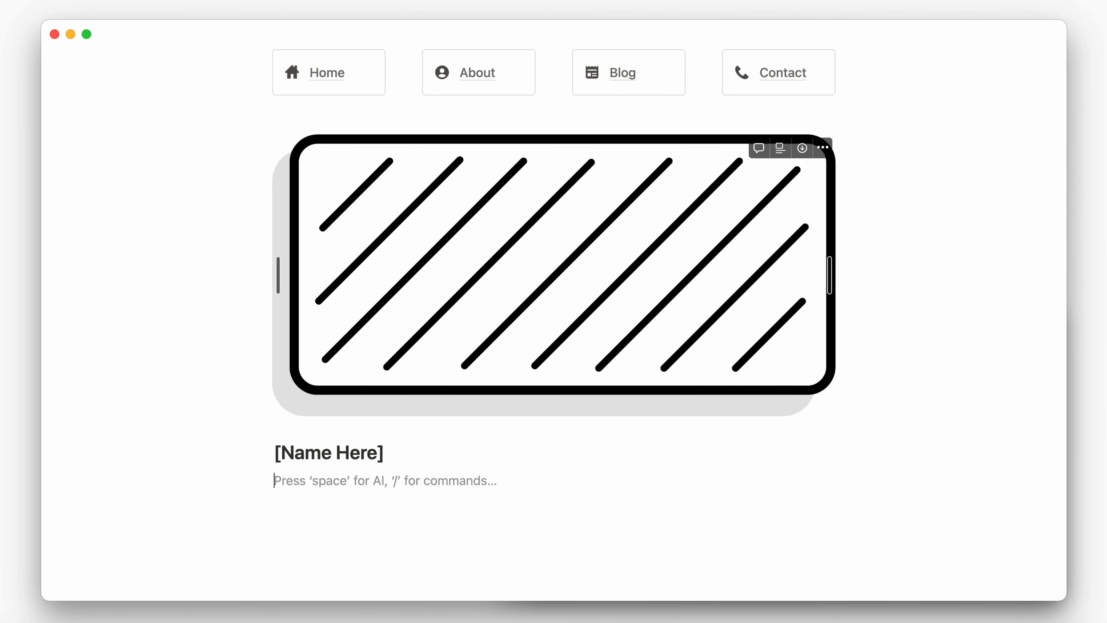
Add a smaller "Short Description" heading below the "[Name Here]" heading.
text(/hea)
click(438, 372)
text(Short Descri)
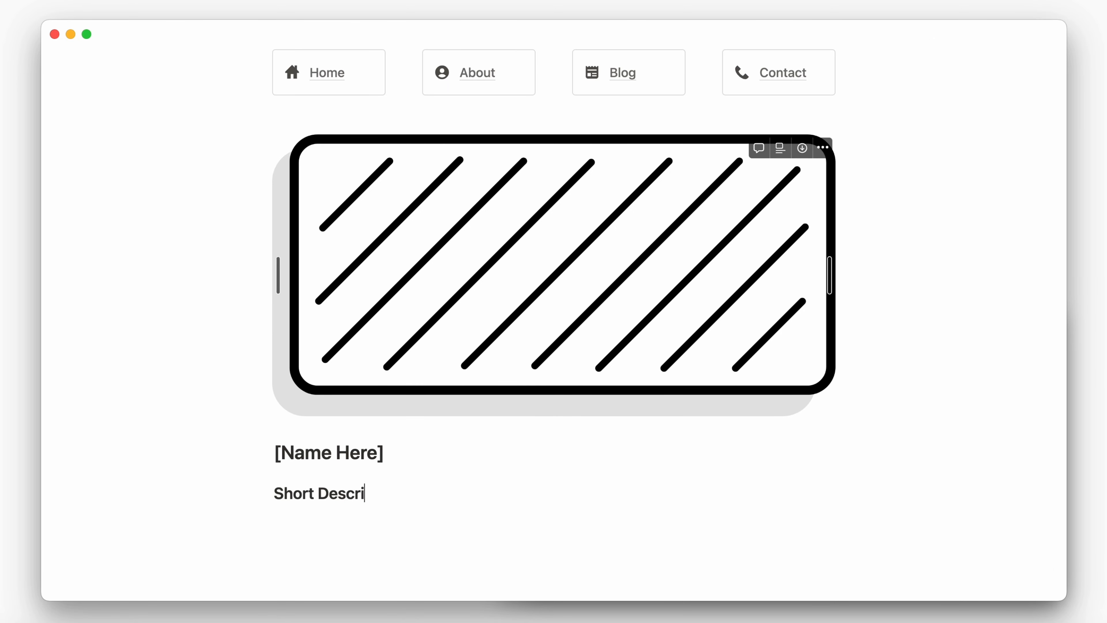
Copy both lorem ipsum paragraphs from the notes window and paste them under the Short Description heading.
click(405, 621)
drag(739, 486, 542, 432)
key(super+c)
click(349, 541)
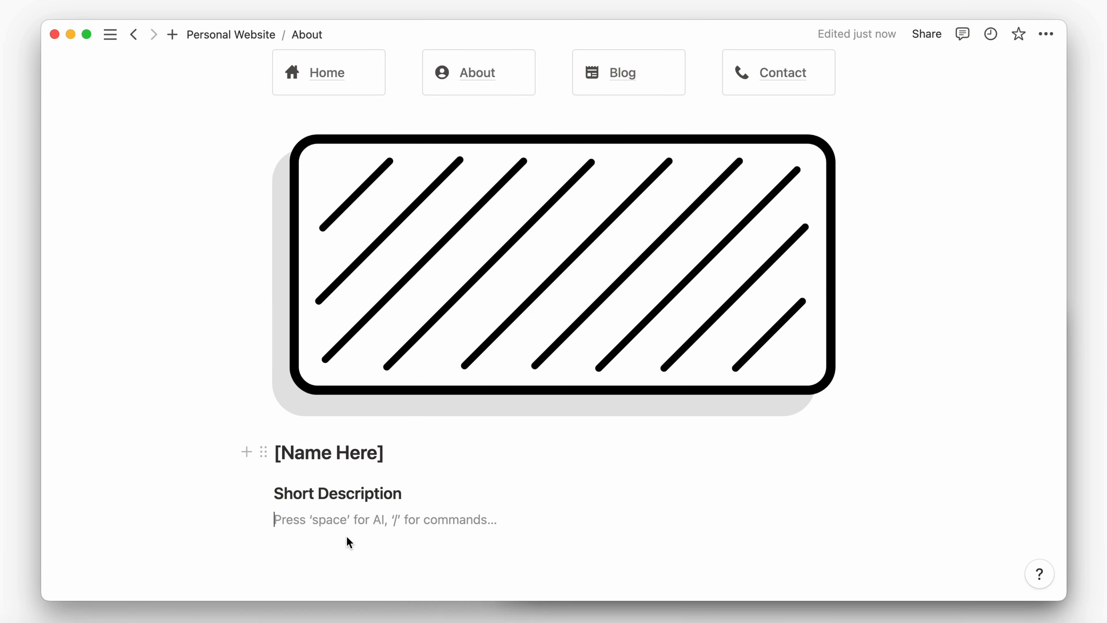
key(super+v)
Add blank lines around the first description paragraph on the About page for spacing.
scroll(455, 467, down, 2)
click(481, 450)
key(Return)
scroll(531, 395, up, 3)
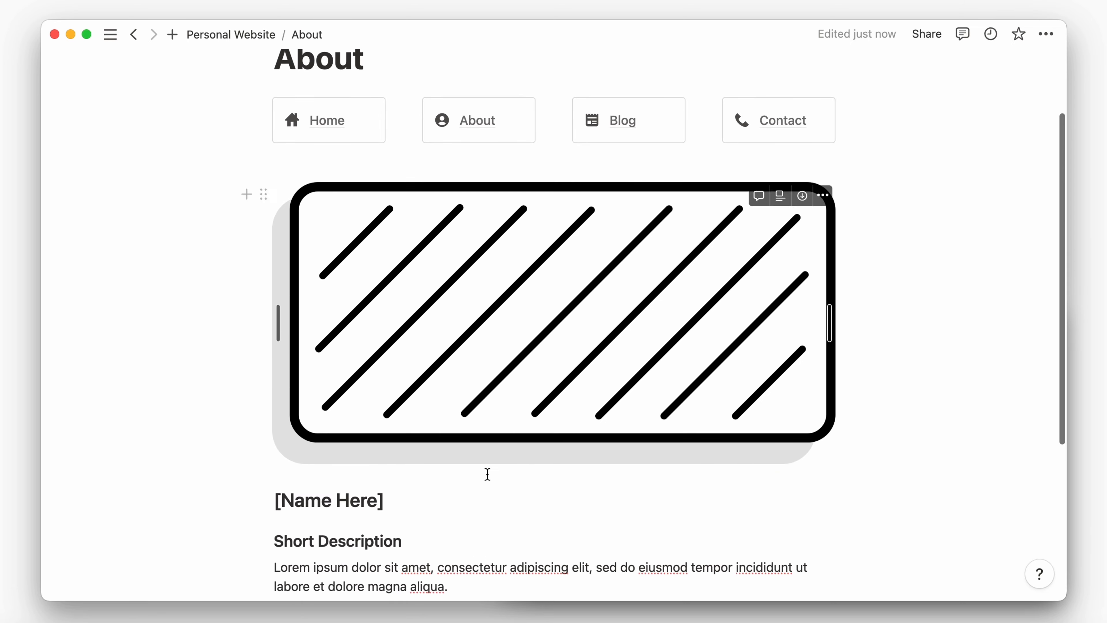
click(645, 541)
key(Return)
scroll(947, 391, down, 3)
scroll(946, 391, up, 5)
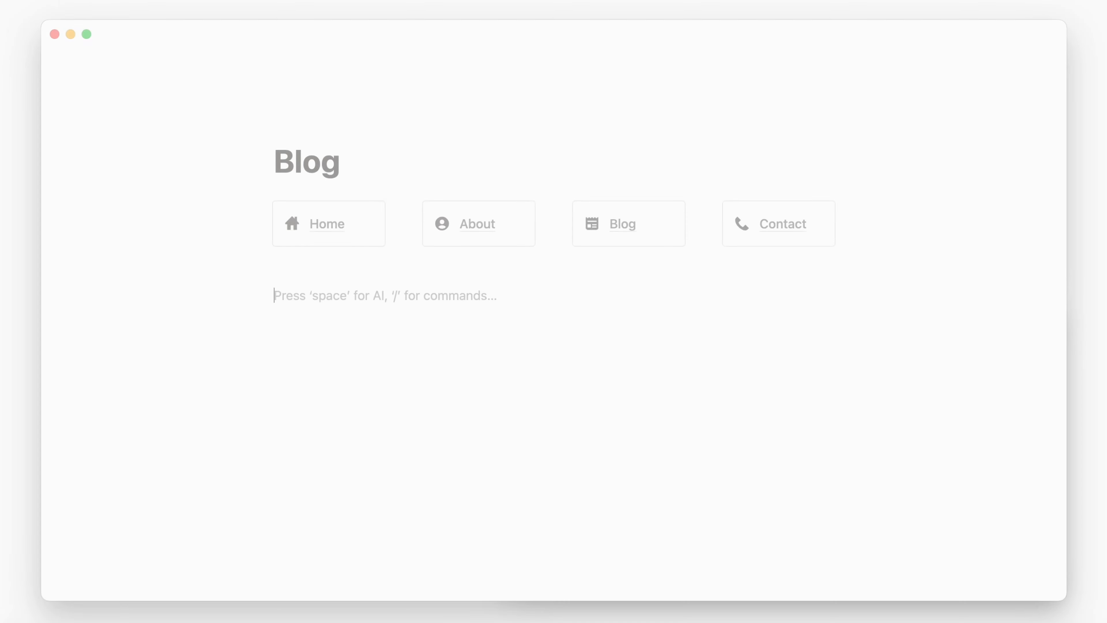
Insert a gallery view on the Blog page backed by a new database named "Blog".
text(/gall)
click(491, 351)
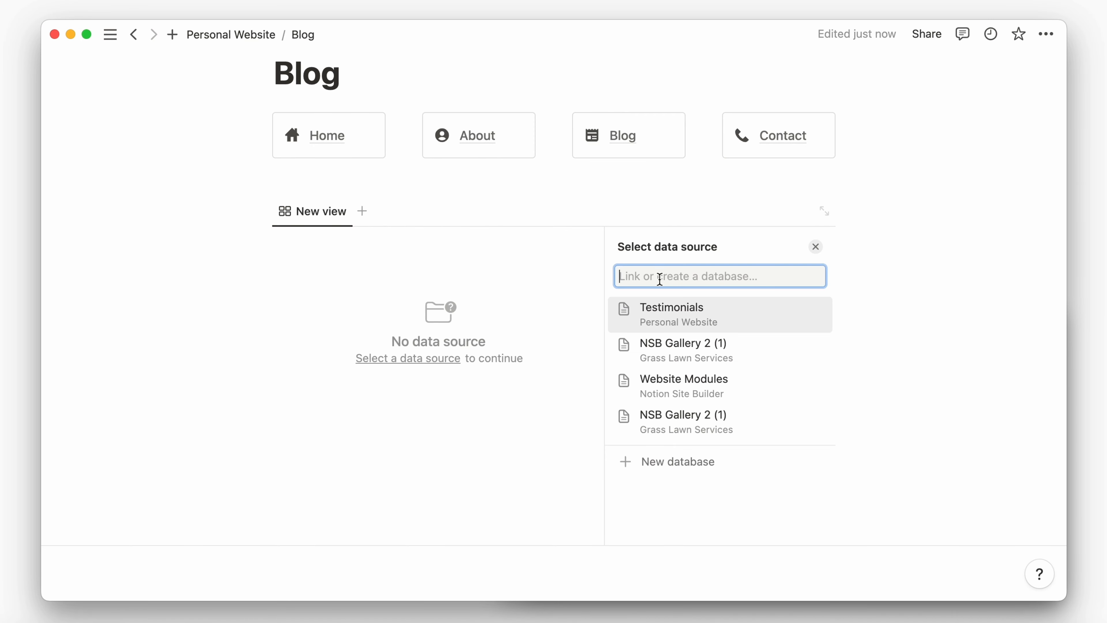
click(653, 343)
Set the Blog gallery's card preview to Page cover.
click(763, 299)
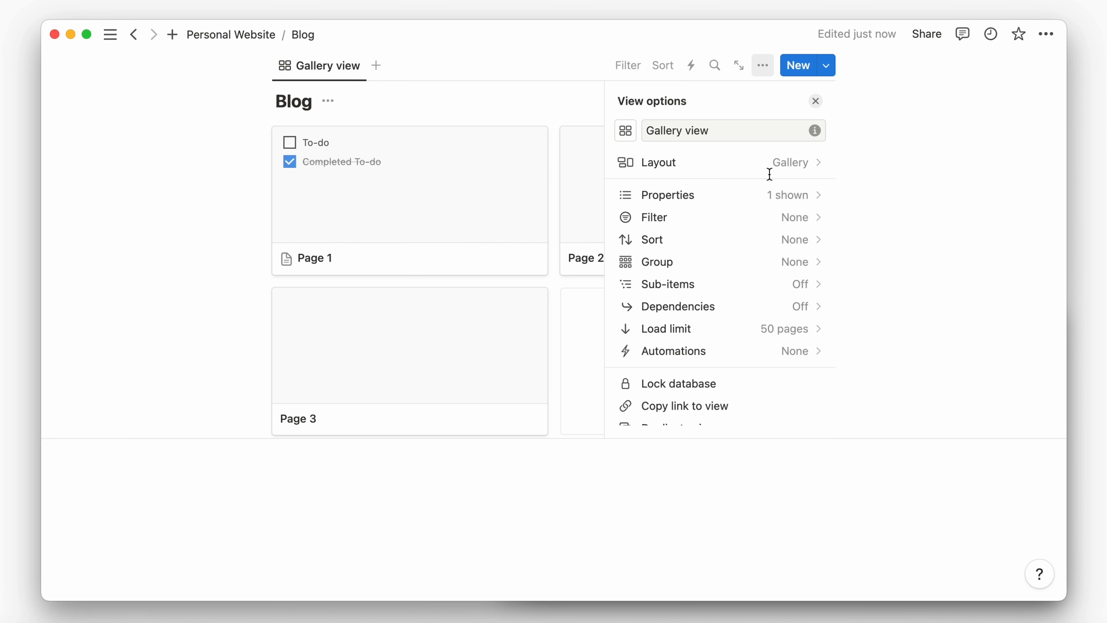
click(768, 165)
click(790, 305)
click(674, 354)
Set the Blog gallery's card size to Small and turn off the page icons.
click(776, 323)
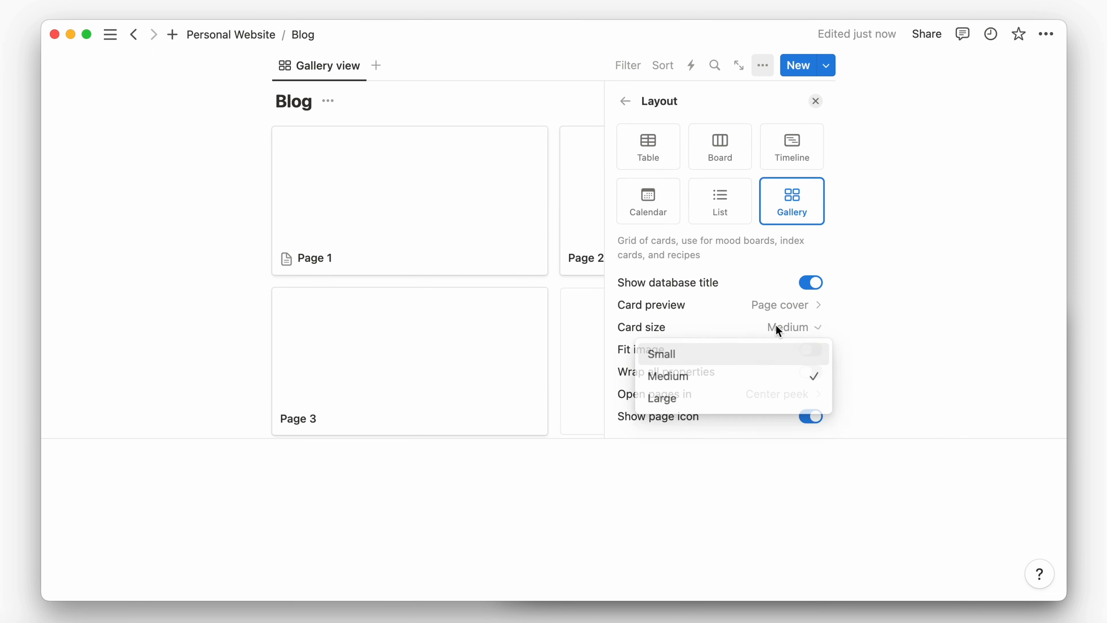
click(765, 351)
scroll(766, 351, down, 2)
click(811, 372)
click(537, 348)
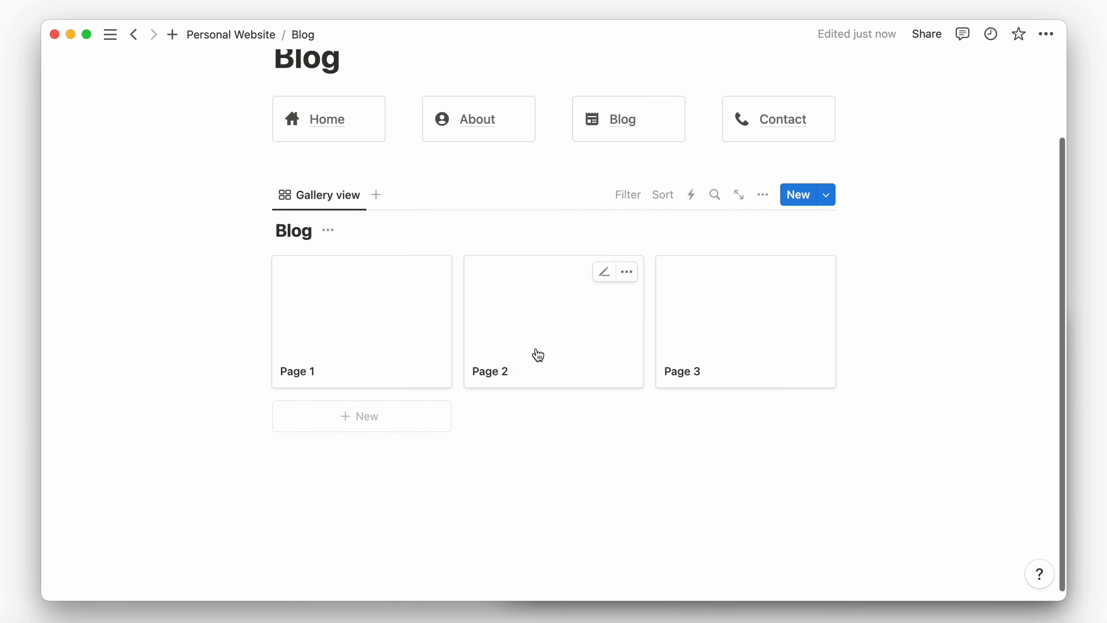
Open the Page 1 card, delete its to-do items and rename it "Blog Title".
click(410, 314)
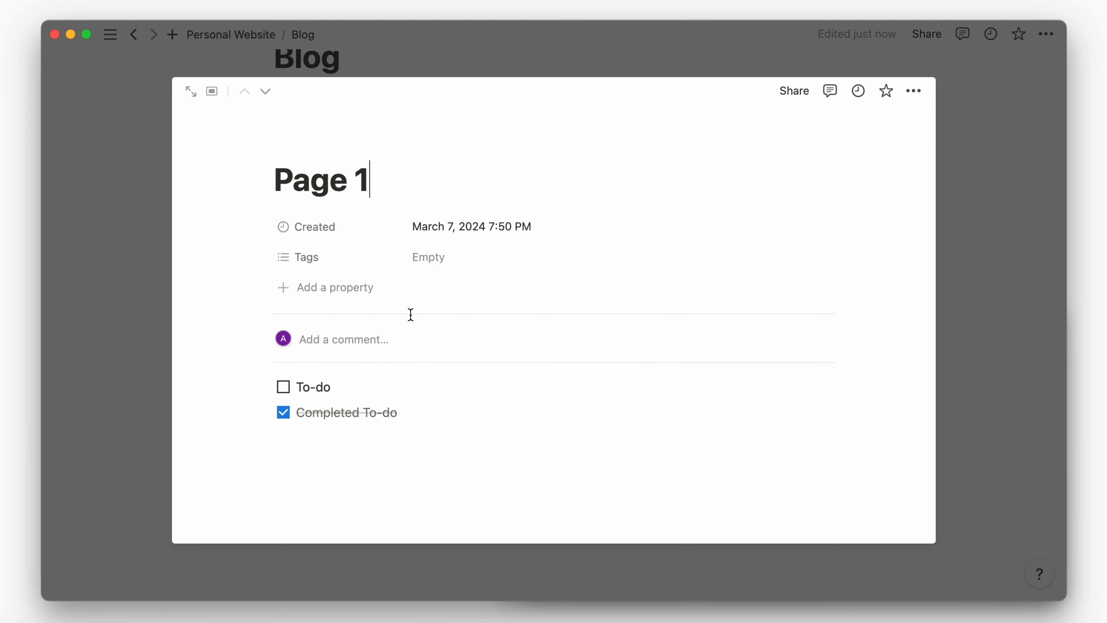
drag(283, 449, 281, 395)
key(BackSpace)
Delete the Created and Tags properties from the Blog database.
click(265, 225)
click(315, 356)
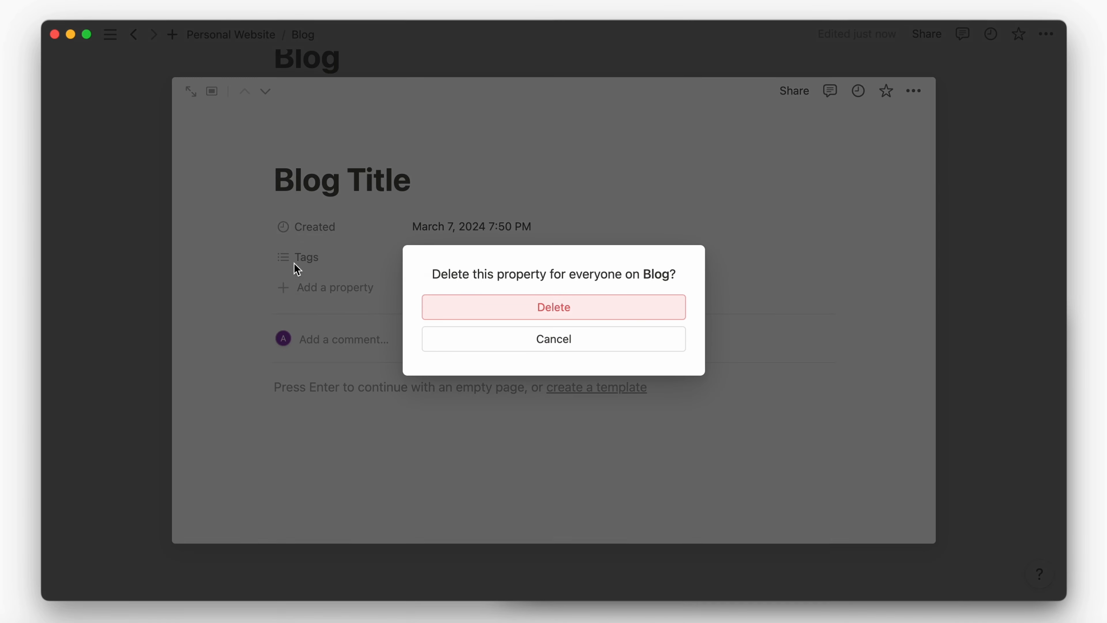
click(456, 303)
click(260, 227)
click(342, 358)
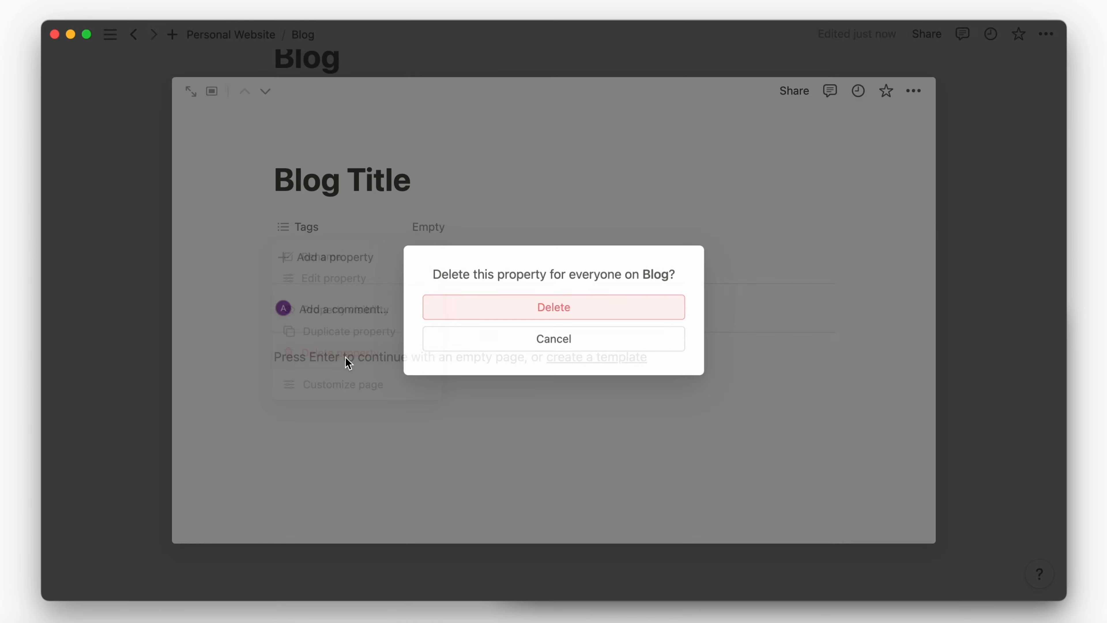
click(486, 301)
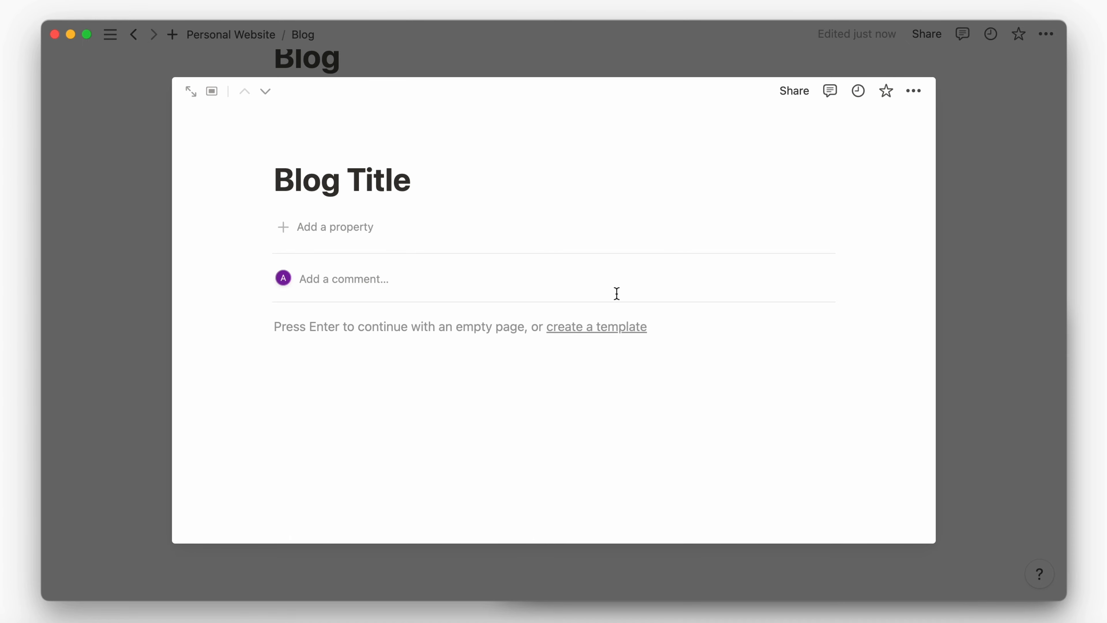
Add a cover to the Blog Title page and replace it with the striped 2000-1000 placeholder image file.
click(394, 145)
click(700, 127)
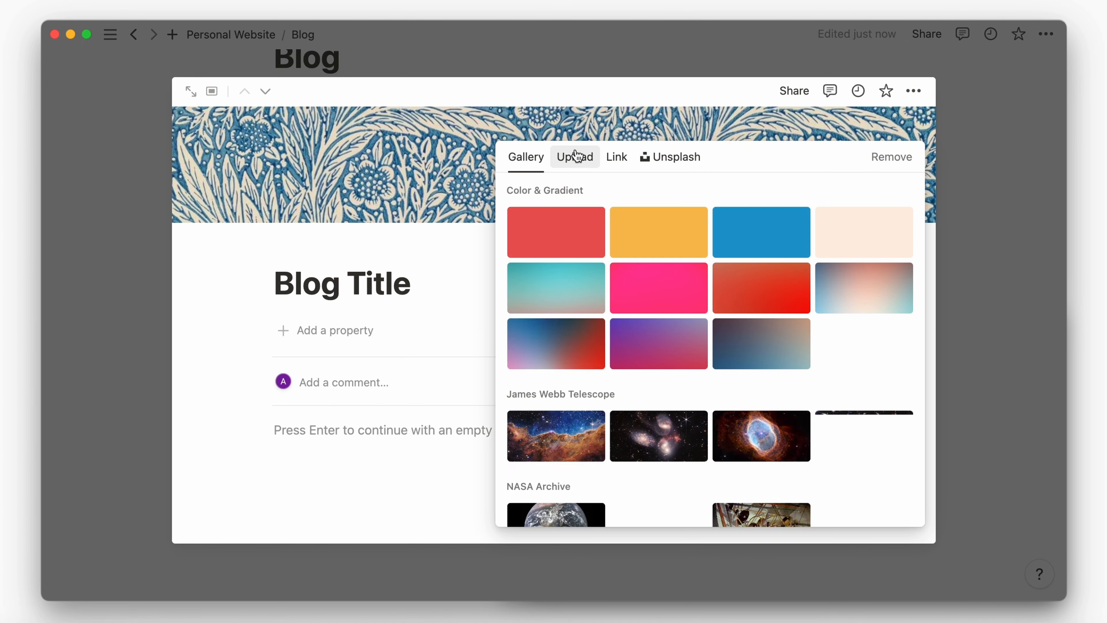
click(575, 156)
click(19, 621)
drag(1048, 495, 780, 229)
click(981, 247)
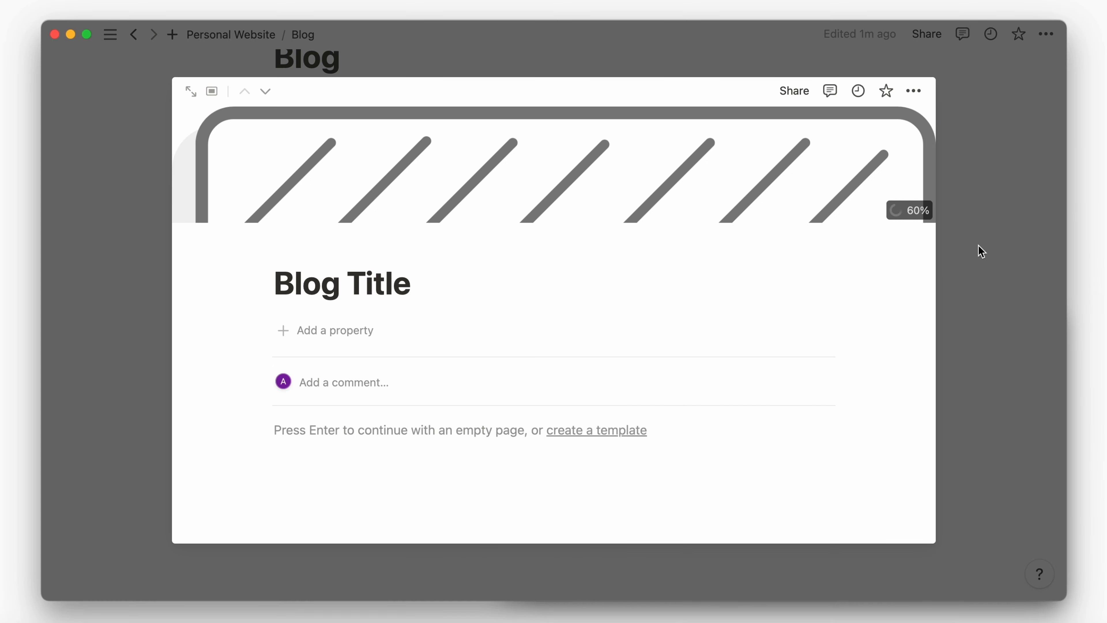
Close the Blog Title page and delete the Page 2 and Page 3 cards from the gallery.
click(978, 275)
drag(977, 275, 479, 345)
key(BackSpace)
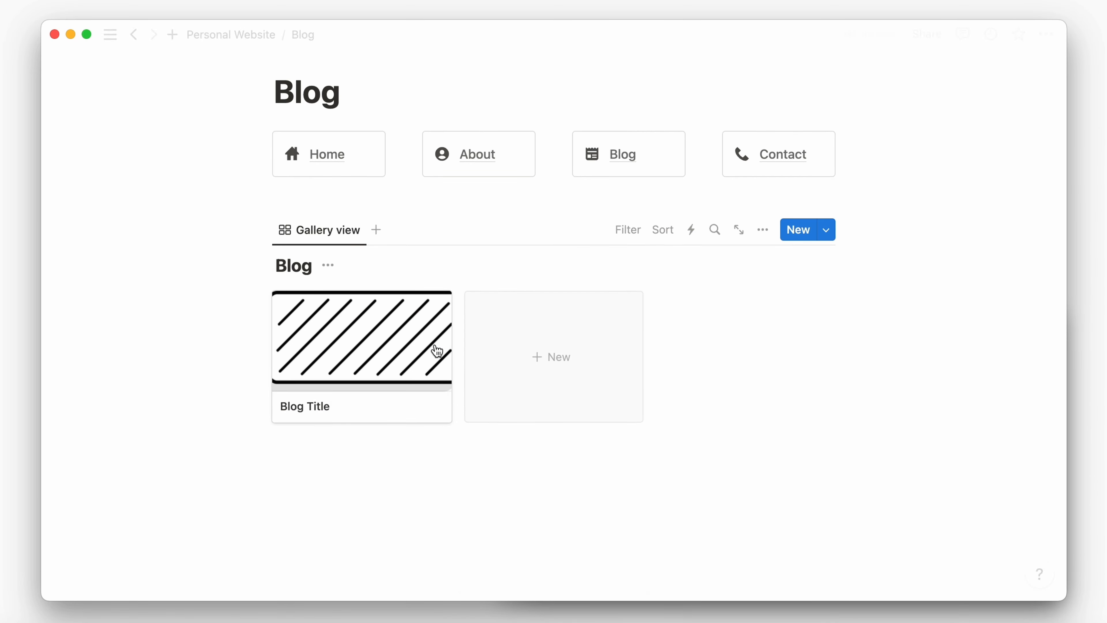
Duplicate the Blog Title card until the Blog gallery holds six cards in two rows of three.
right_click(435, 348)
click(469, 302)
click(631, 309)
click(692, 307)
click(818, 272)
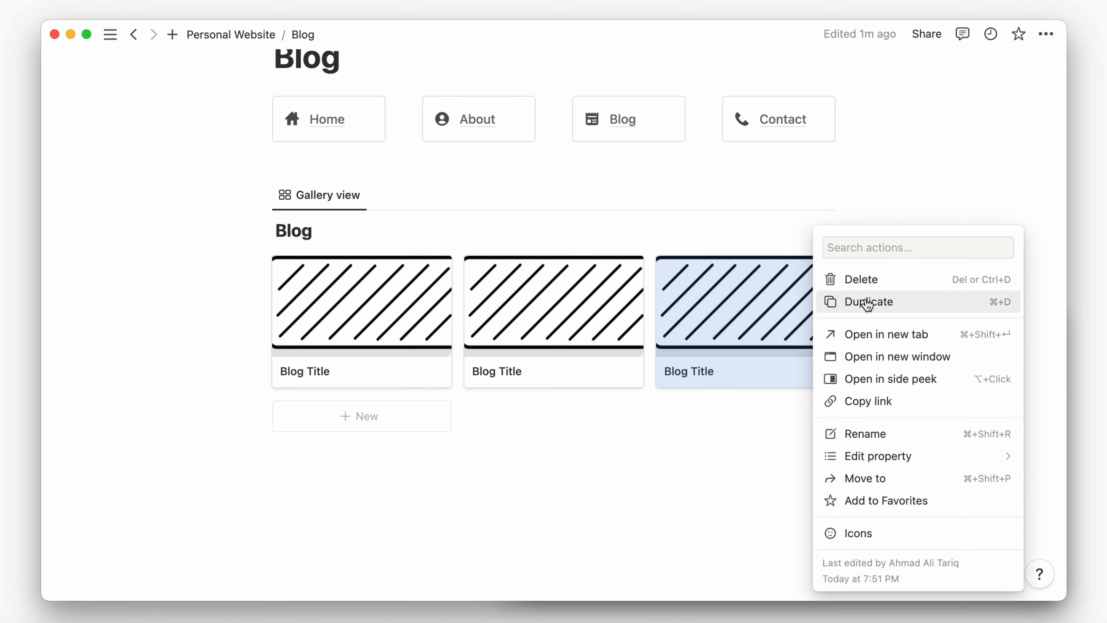
click(866, 303)
click(438, 418)
click(597, 134)
click(629, 418)
click(778, 124)
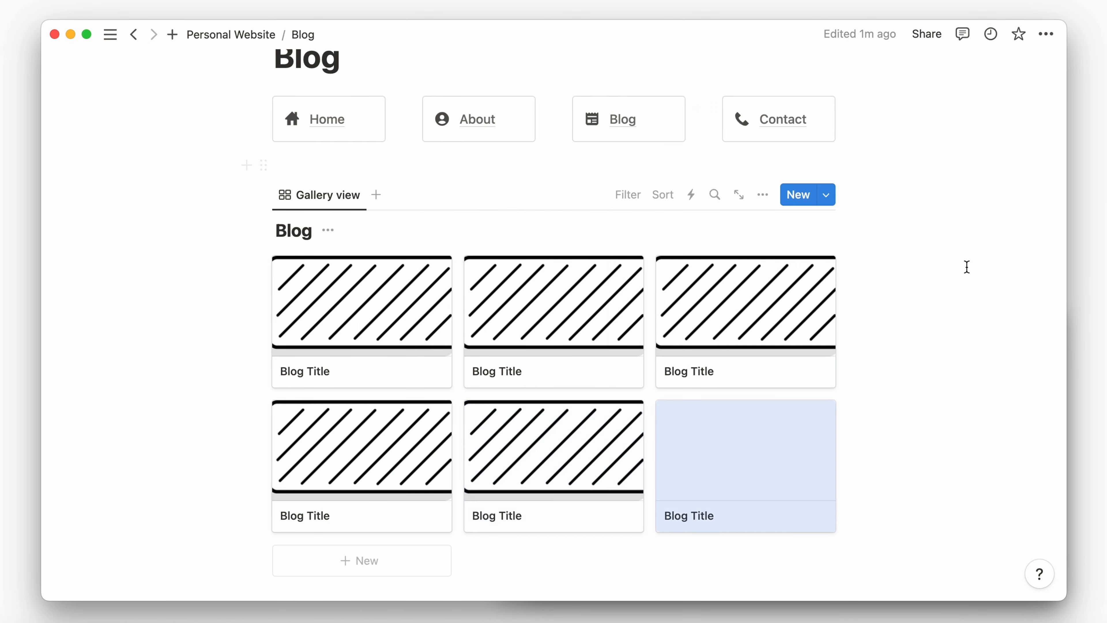
click(966, 267)
Open the first Blog Title card and add a Select property named "Tag".
click(405, 338)
click(358, 332)
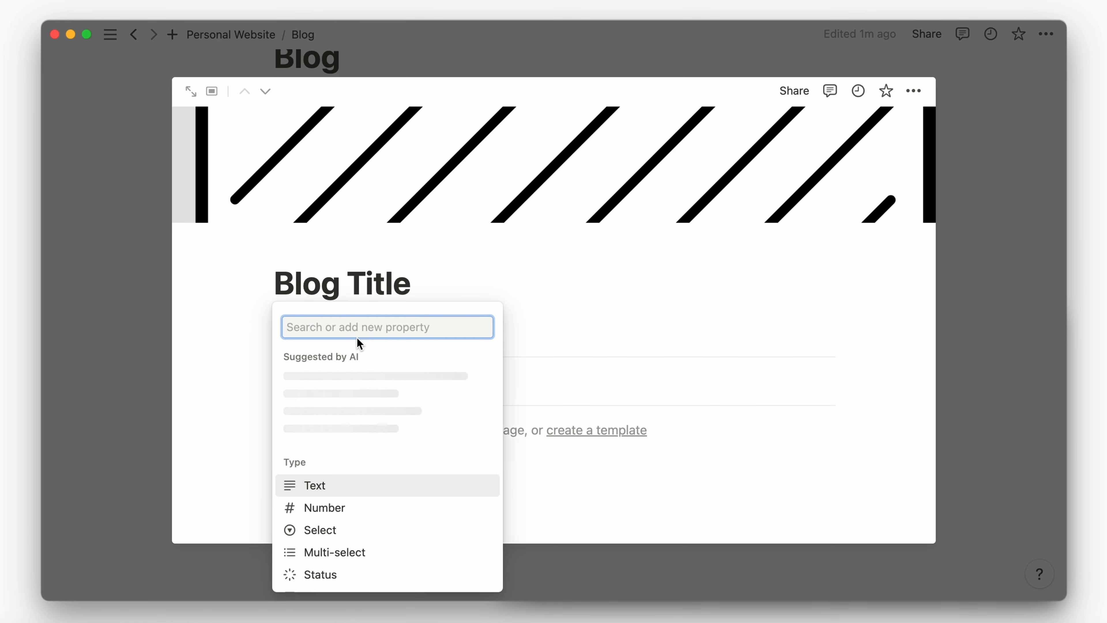
click(323, 526)
text(Tag)
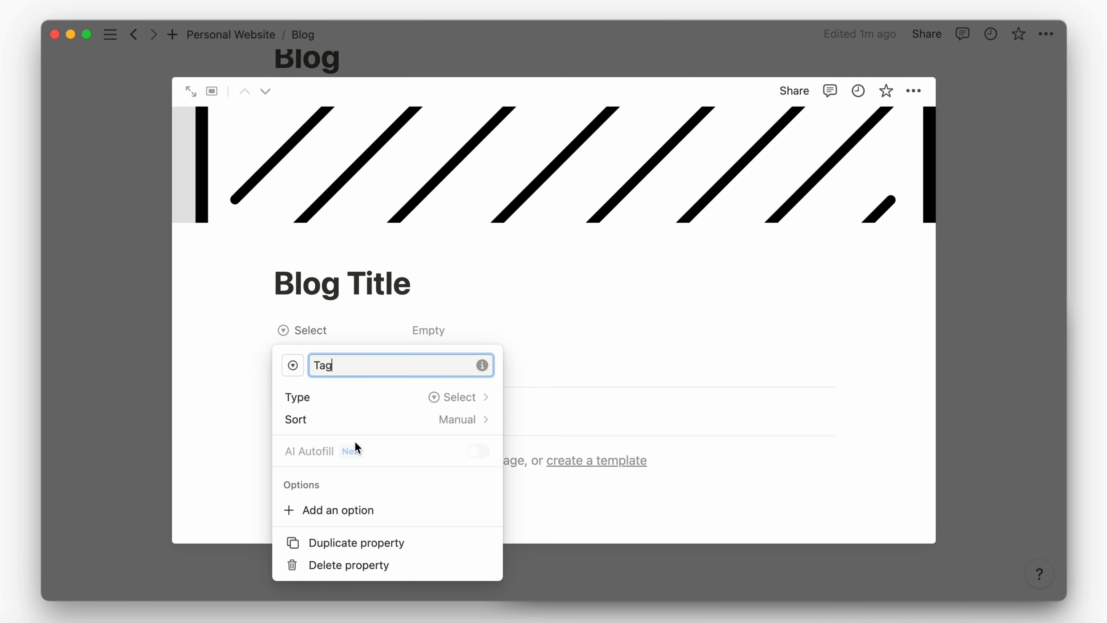
Add the options "Tag 1" and "Tag 2" to the Tag property, with Tag 1 placed first.
click(336, 510)
text(Tag 1)
key(Return)
click(487, 223)
text(Tag 2)
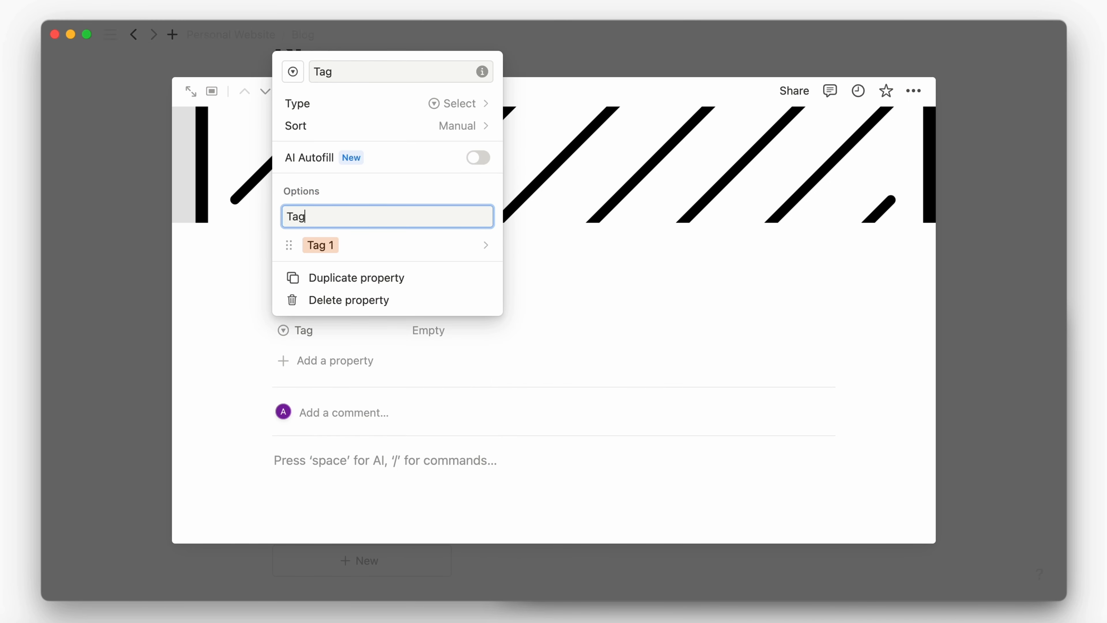
key(Return)
drag(290, 246, 292, 222)
Color the Tag 1 option red and the Tag 2 option yellow.
click(343, 223)
click(366, 549)
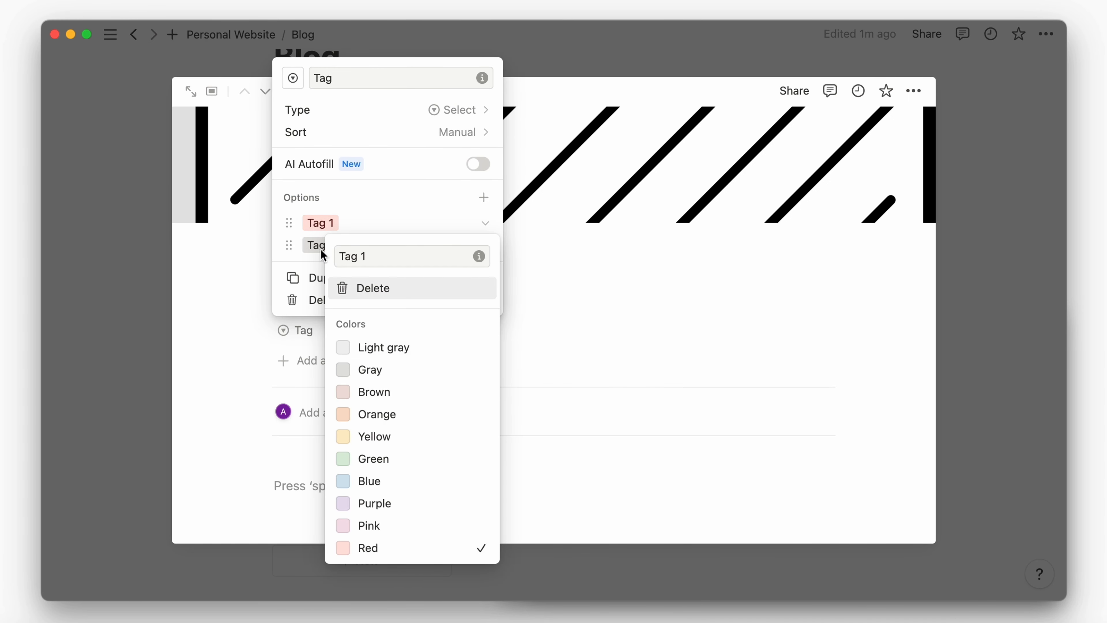
click(316, 247)
click(373, 457)
click(982, 268)
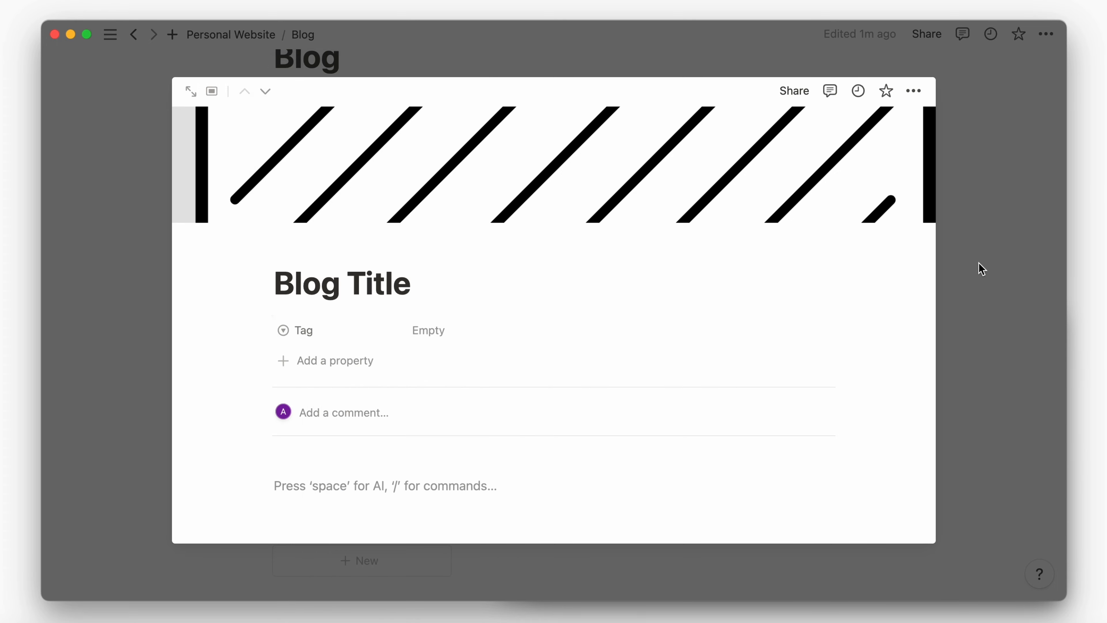
Assign Tag 1 to the three blog pages in the first row and Tag 2 to the three in the second row.
click(946, 171)
scroll(376, 390, down, 2)
click(377, 301)
click(444, 328)
click(455, 384)
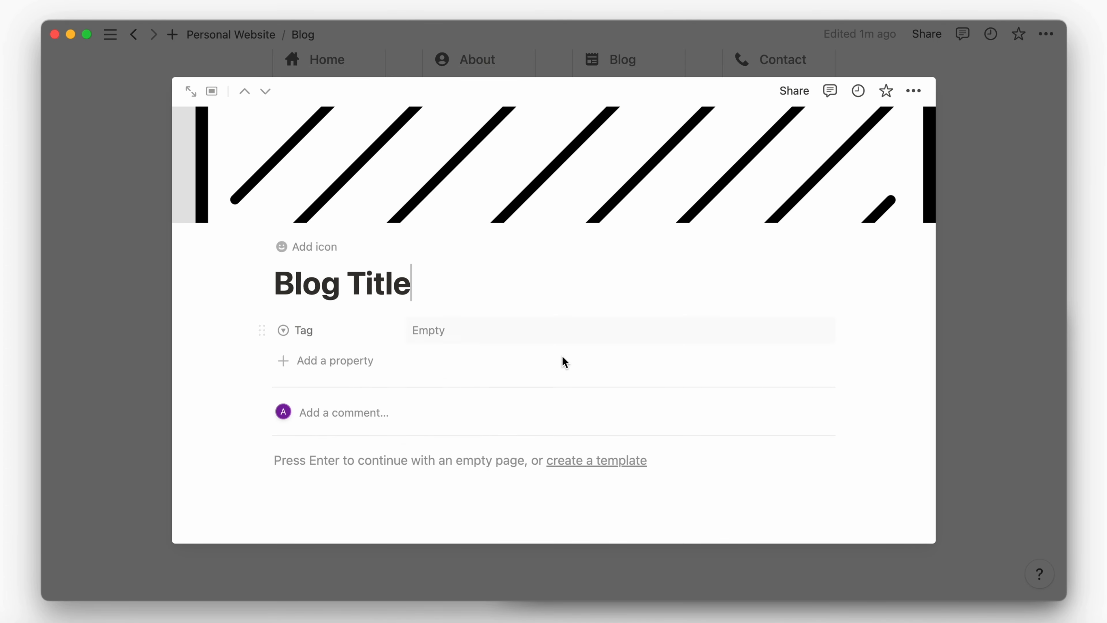
click(431, 330)
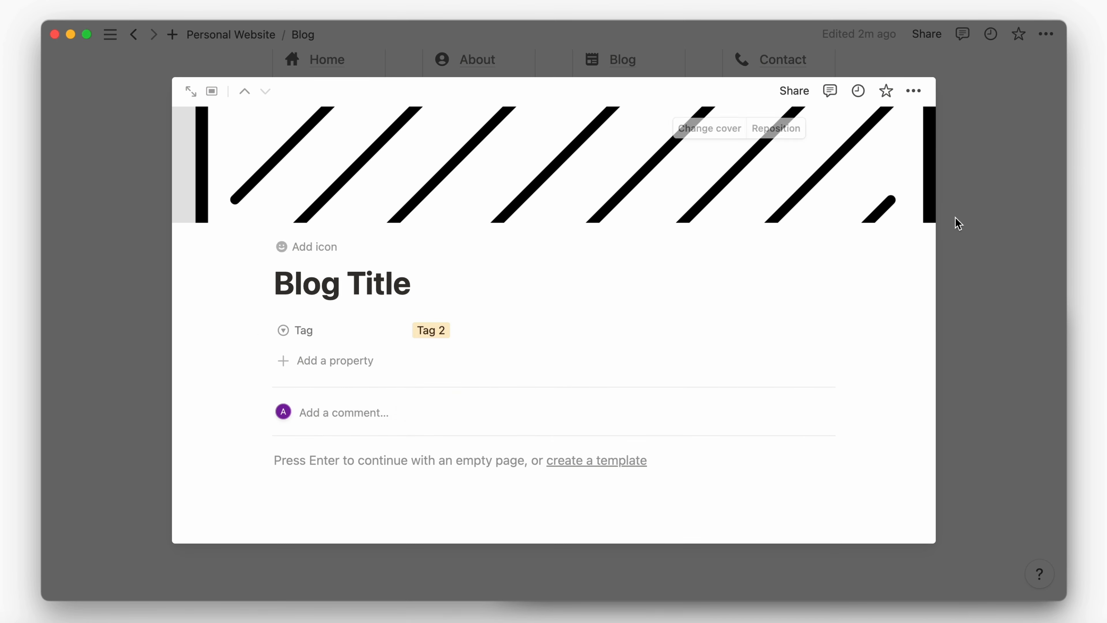
click(958, 223)
Show the Tag property on the Blog gallery cards and hide the database title.
click(763, 135)
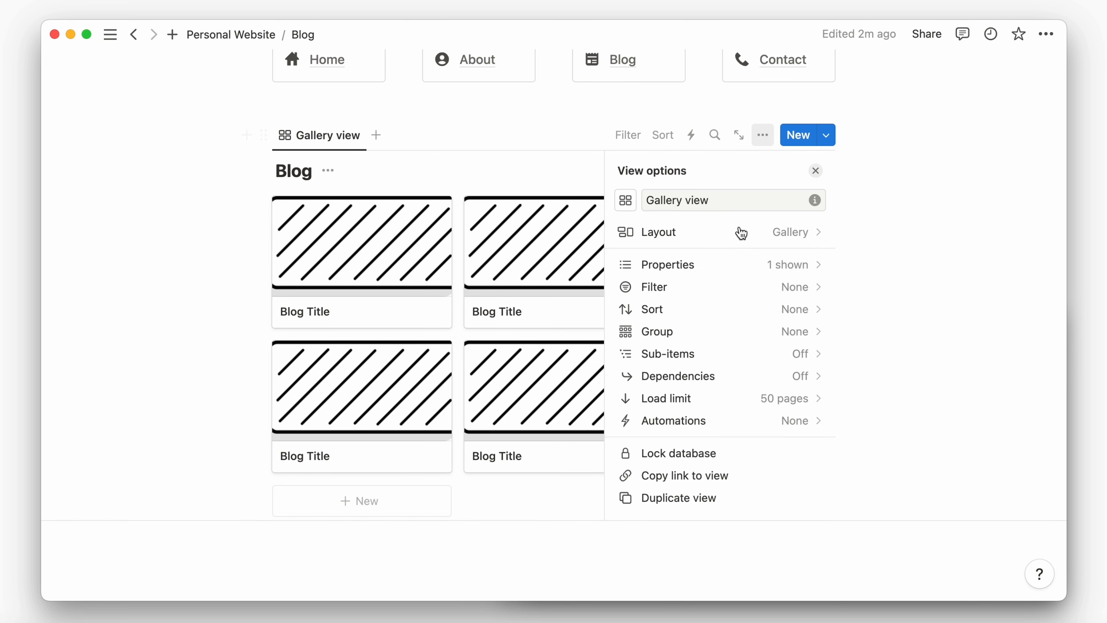
click(737, 265)
click(800, 312)
click(329, 171)
click(331, 255)
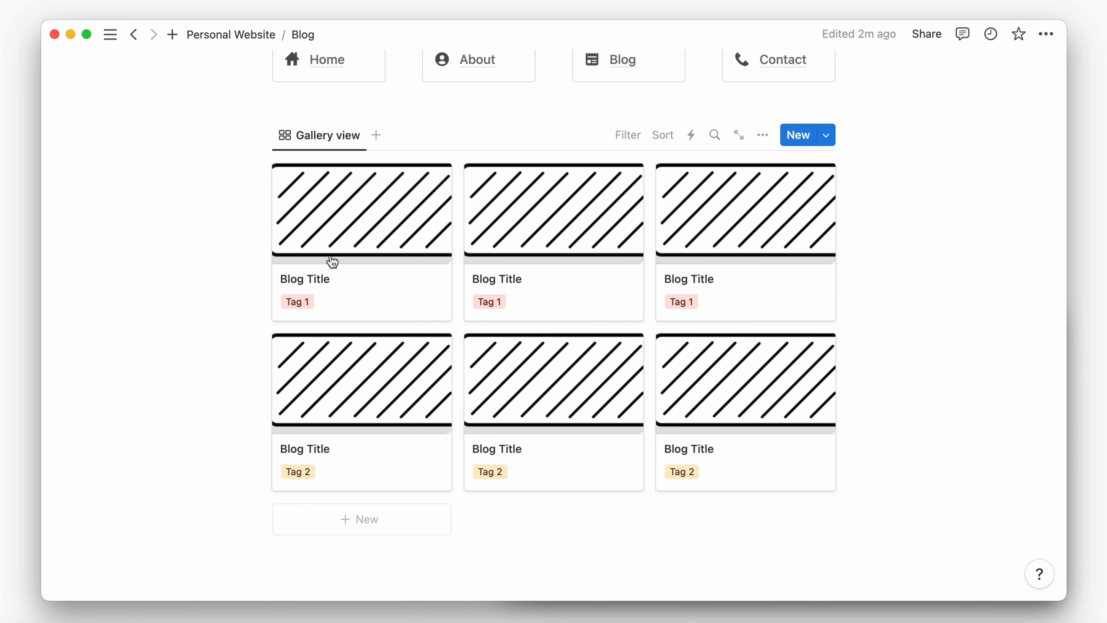
Rename the gallery view of the blog database as "Blog".
click(327, 135)
click(327, 188)
click(487, 157)
click(328, 136)
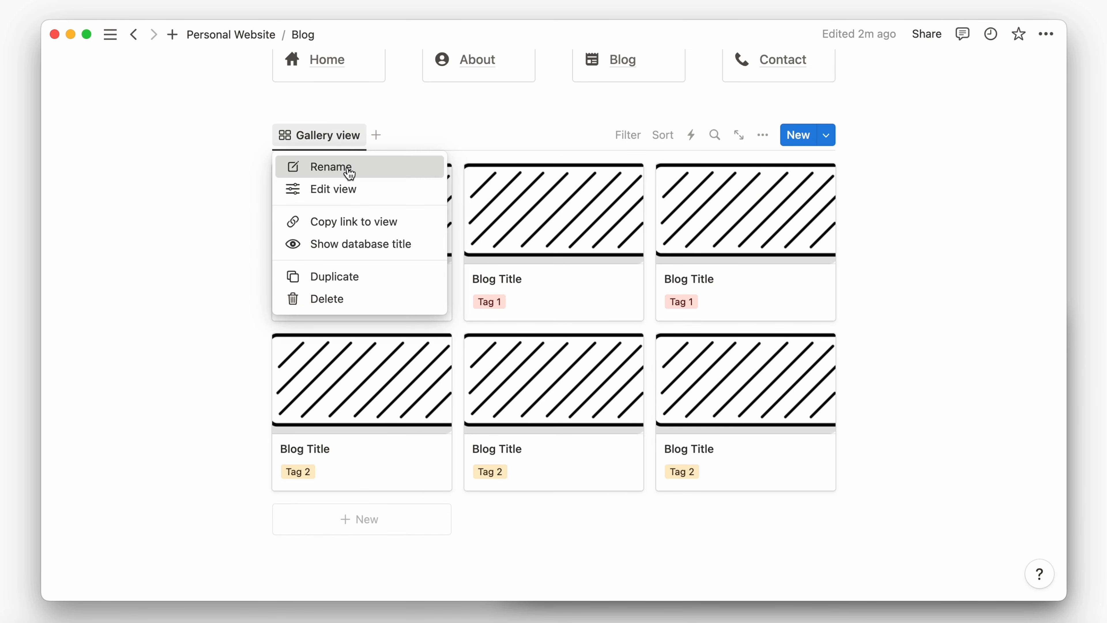
click(345, 167)
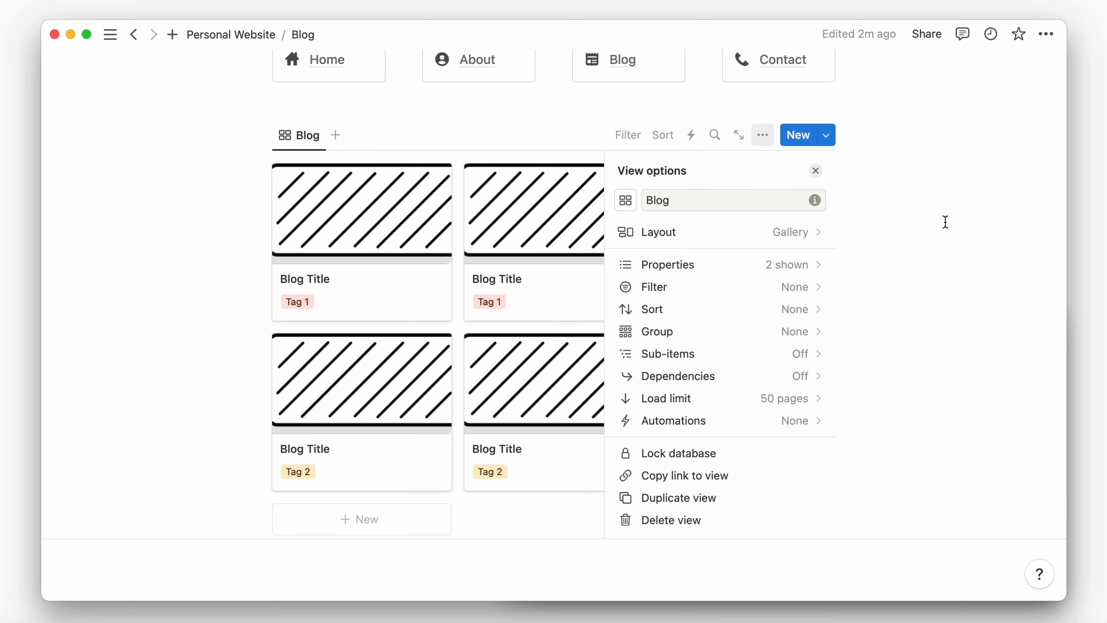
click(520, 123)
scroll(518, 208, down, 2)
scroll(516, 207, up, 5)
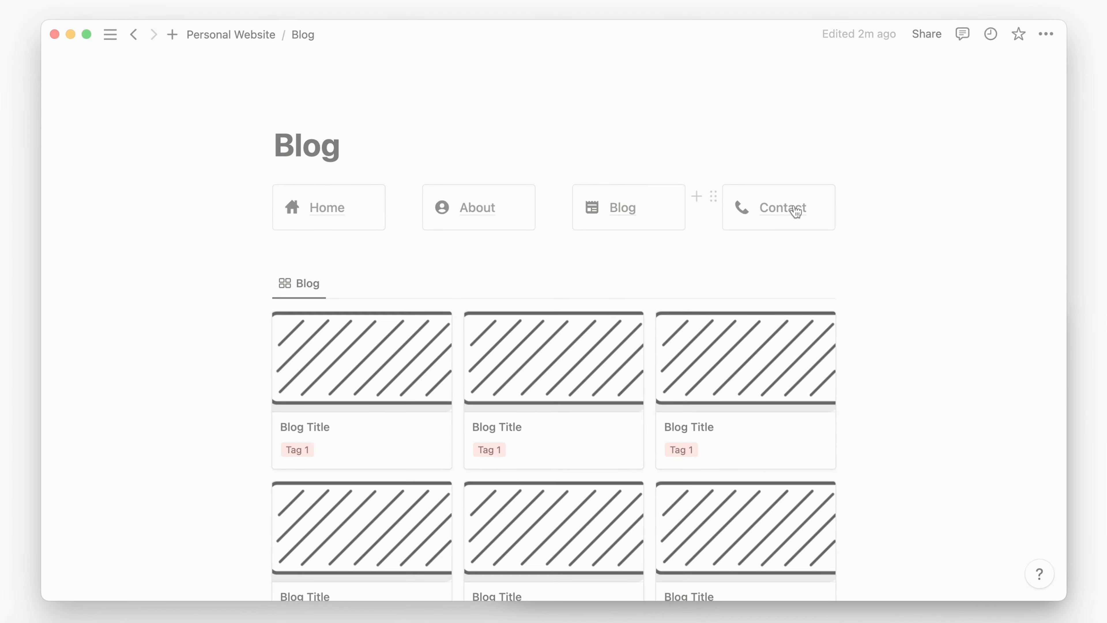
Open the Contact page and add a Heading 3 reading "Get in Touch" below the navigation callouts.
click(796, 210)
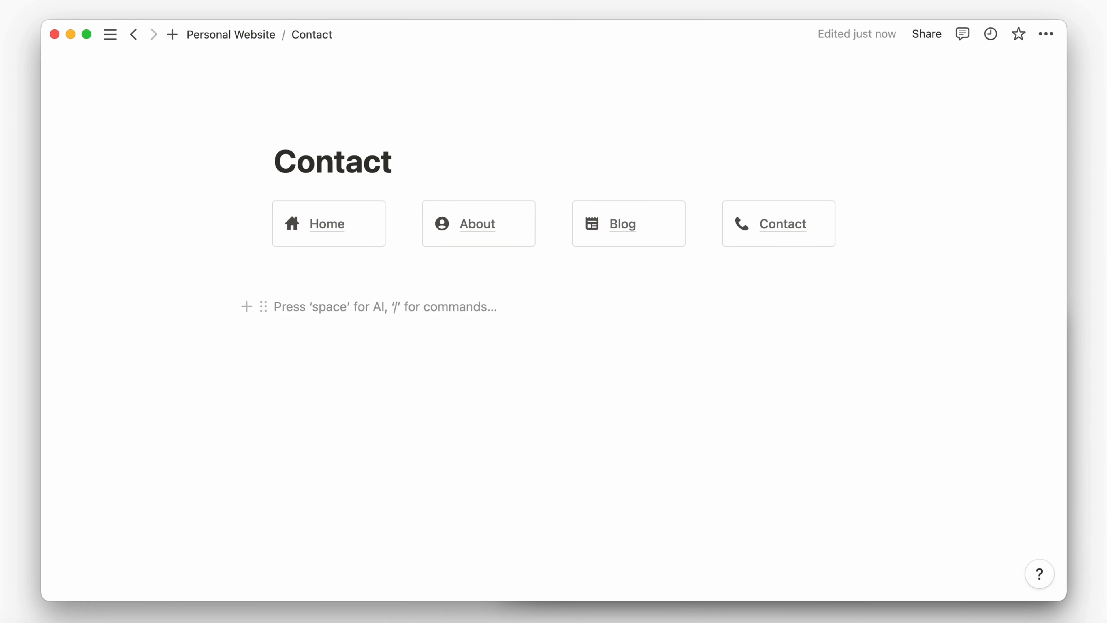
text(/hea)
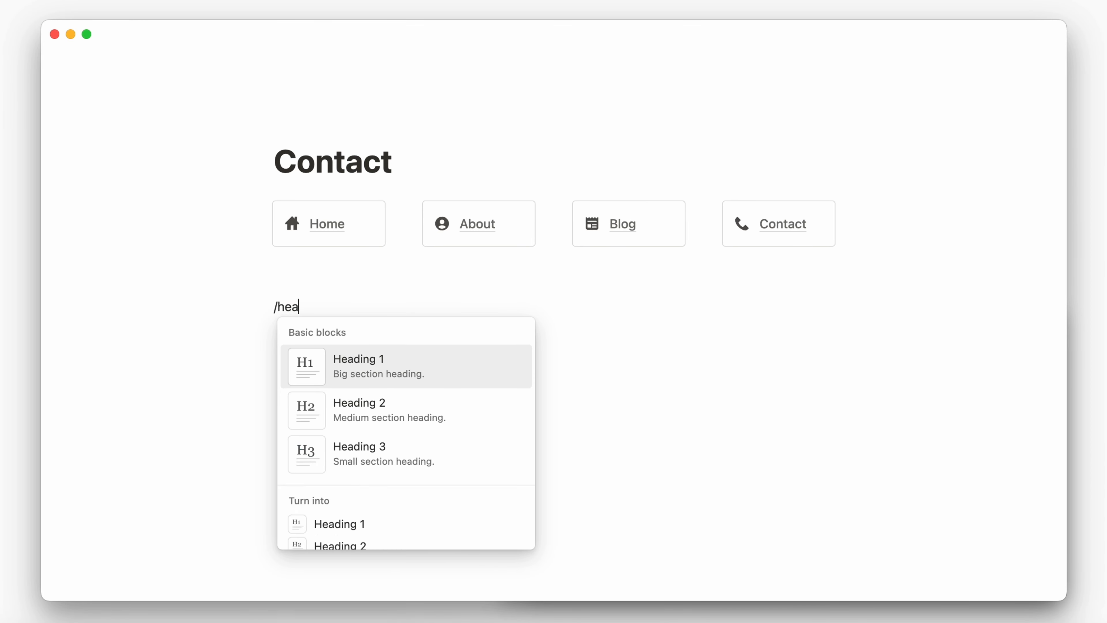
key(Down)
key(Down)
key(Return)
text(Get in Touch)
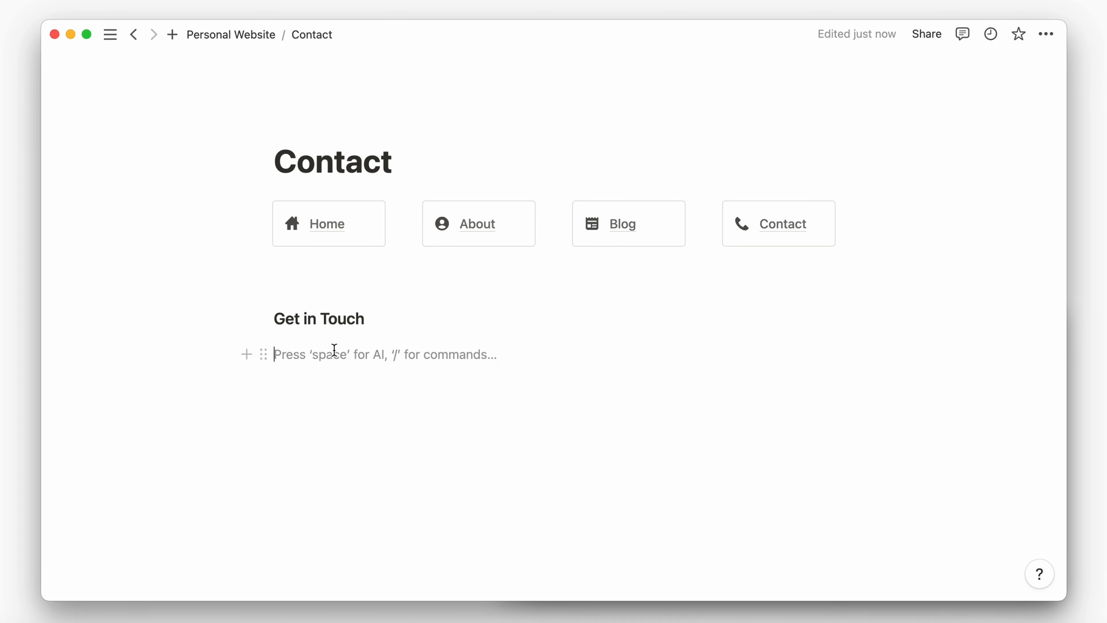
Copy the Tally contact form's embed link and embed the form below the Get in Touch heading.
click(408, 621)
scroll(707, 514, down, 1)
drag(544, 547, 1039, 547)
click(377, 354)
text(https://tally.so/embed/3xa0Xk?alignLeft=1&hideTitle=1&transparentBackground=1&dynamicHeight=1)
click(726, 443)
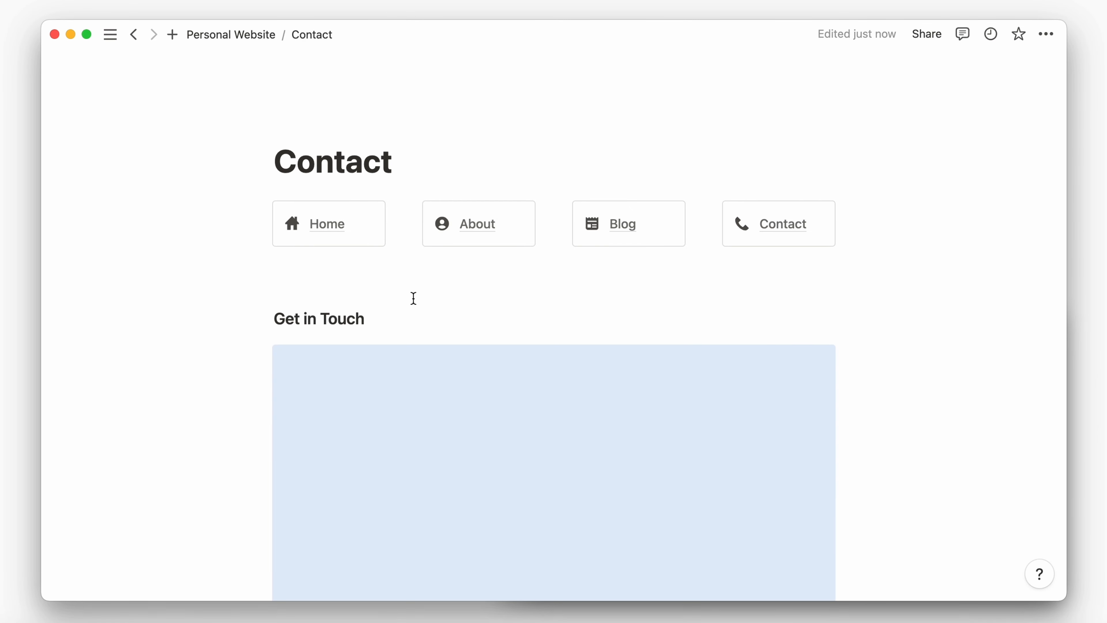
Insert a two-column layout below the navigation callouts and move the Get in Touch heading and form into its first column.
scroll(414, 298, down, 3)
key(Return)
text(/col)
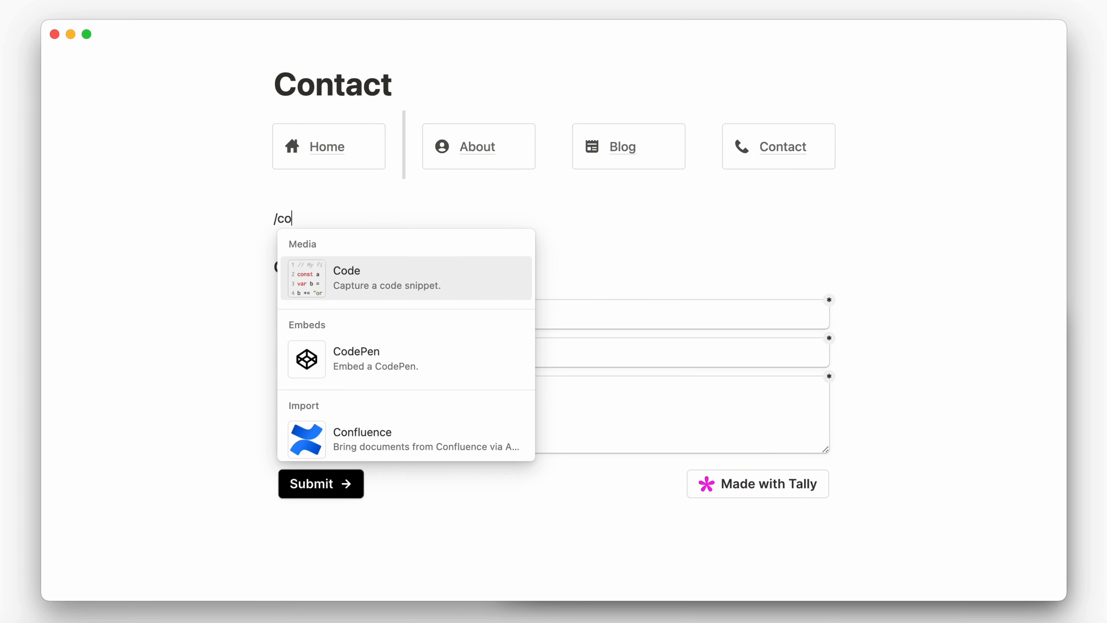
key(Return)
drag(263, 287, 272, 216)
drag(263, 312, 273, 259)
Add a callout with a phone icon in the column beside the form and give it a gray background.
scroll(486, 409, down, 15)
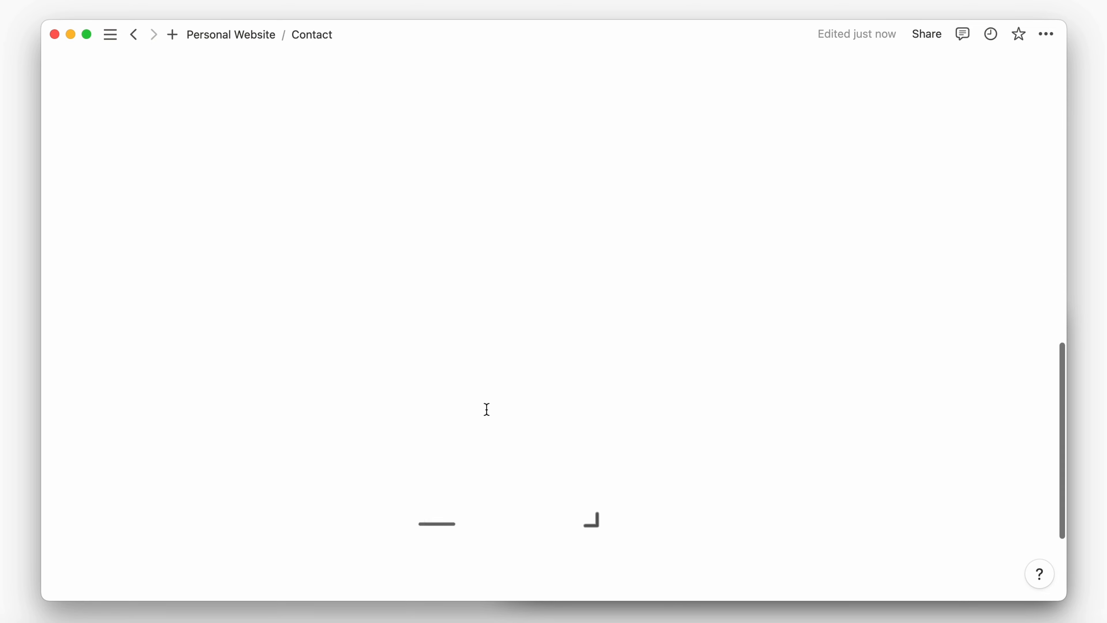
scroll(461, 131, up, 15)
scroll(443, 227, down, 6)
scroll(441, 174, up, 4)
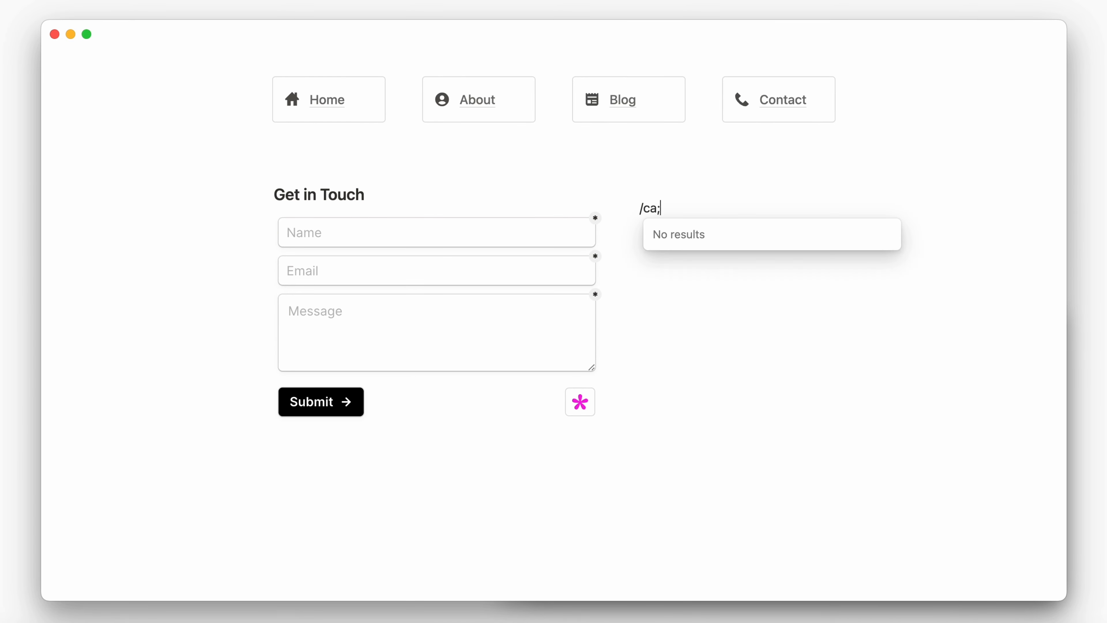
key(BackSpace)
click(719, 252)
click(629, 210)
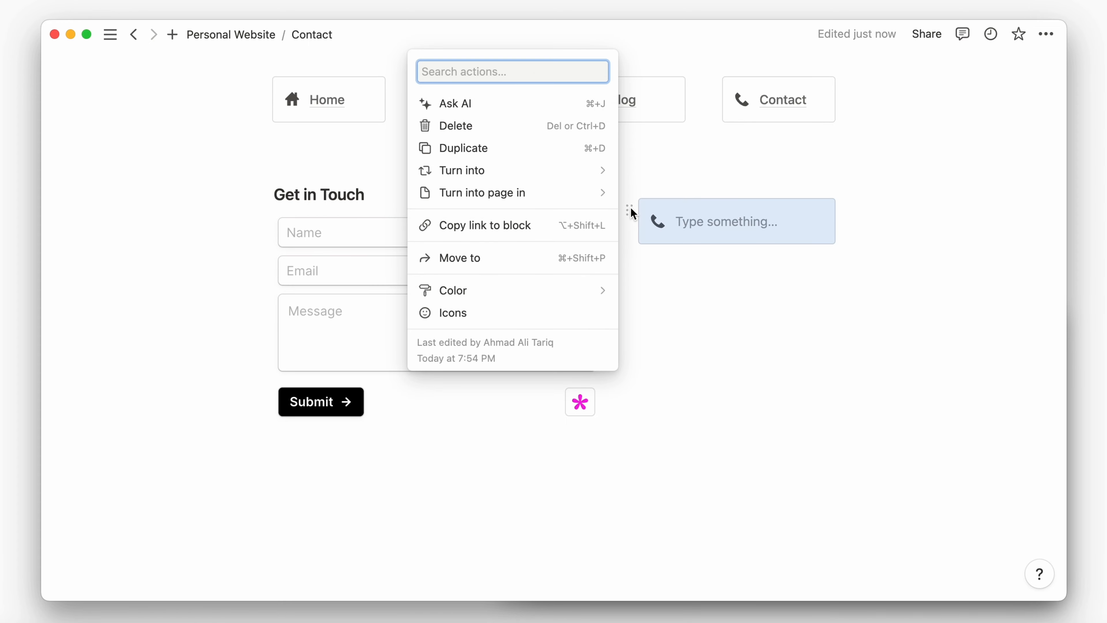
mouse_move(567, 290)
click(661, 441)
click(705, 220)
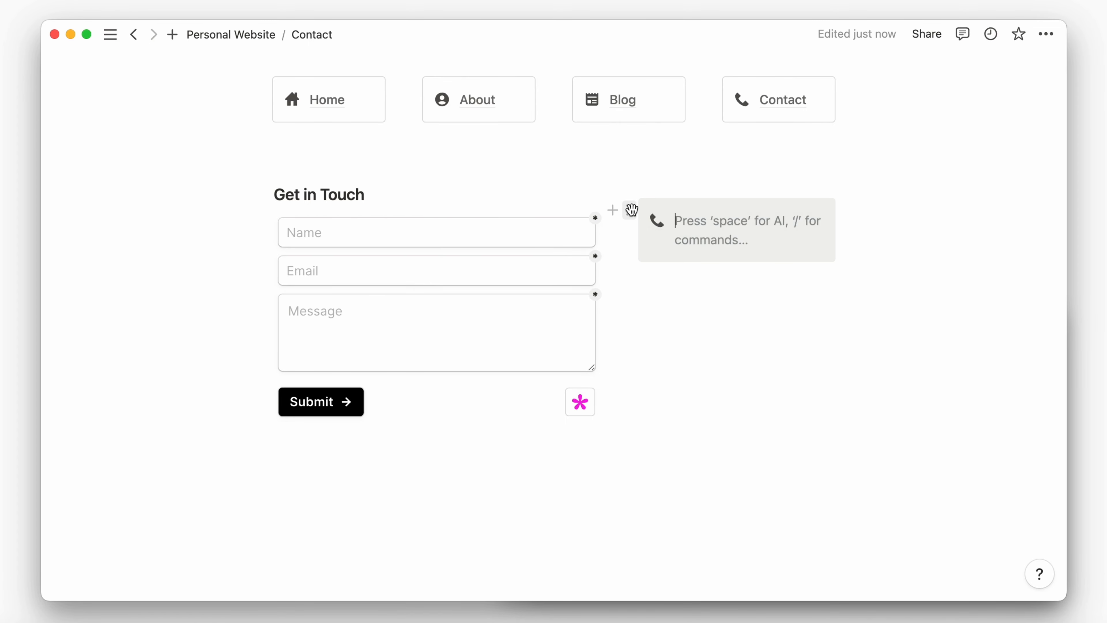
Duplicate the gray phone callout twice to stack three callouts beside the form.
key(Escape)
key(super+d)
key(super+d)
click(678, 183)
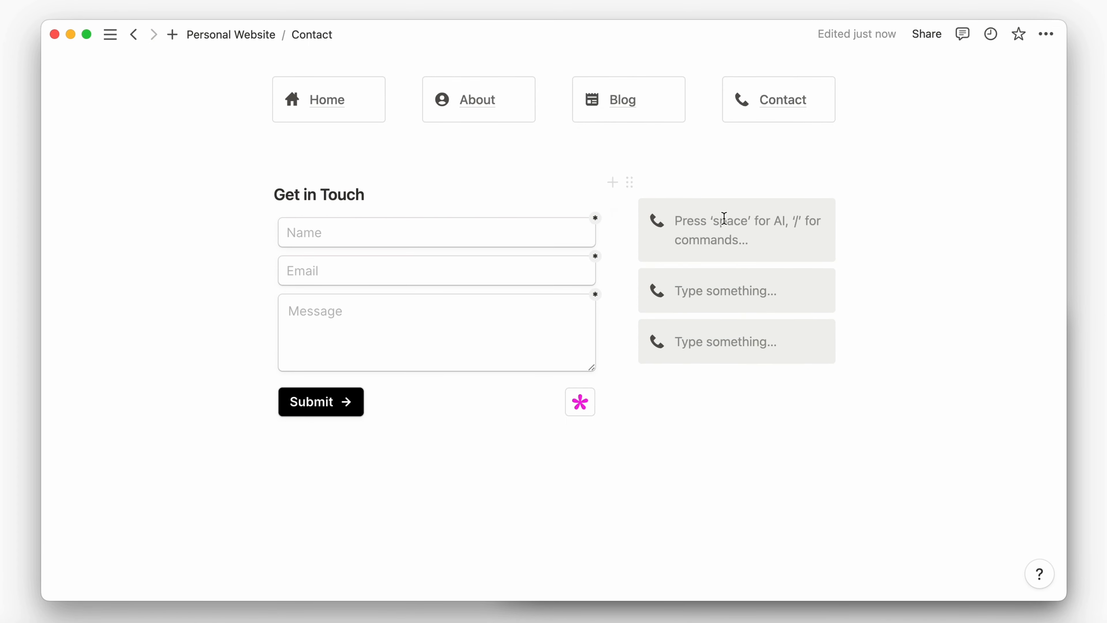
Label the three callouts "Facebook", "Instagram" and "Twitter", and insert a blank line above them.
text(Facebook)
click(727, 252)
text(Instagram)
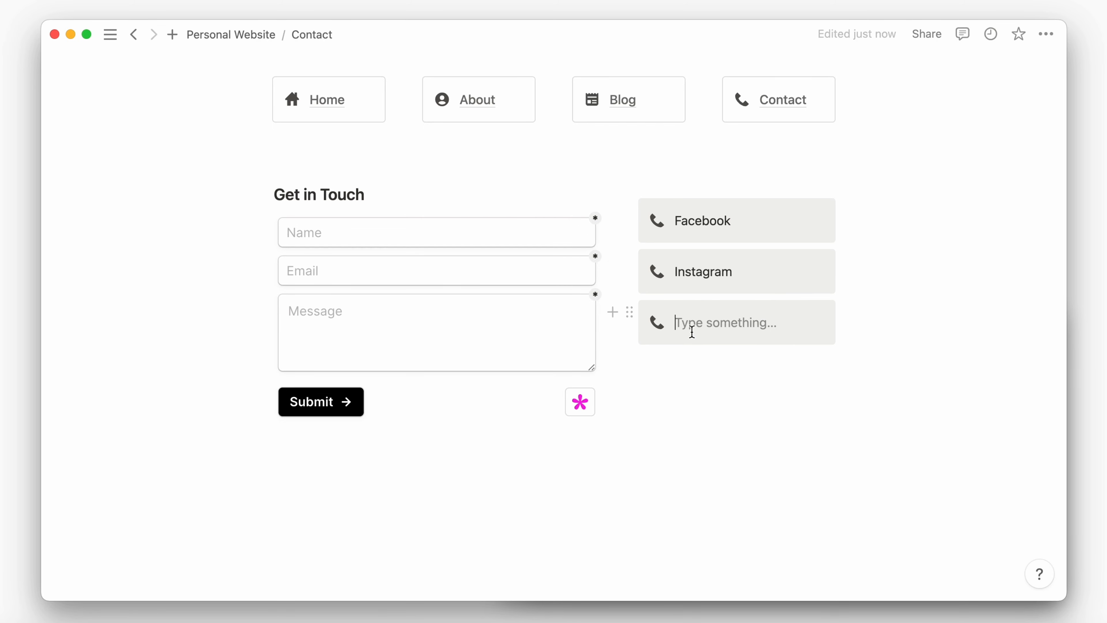
click(709, 183)
key(Return)
click(657, 450)
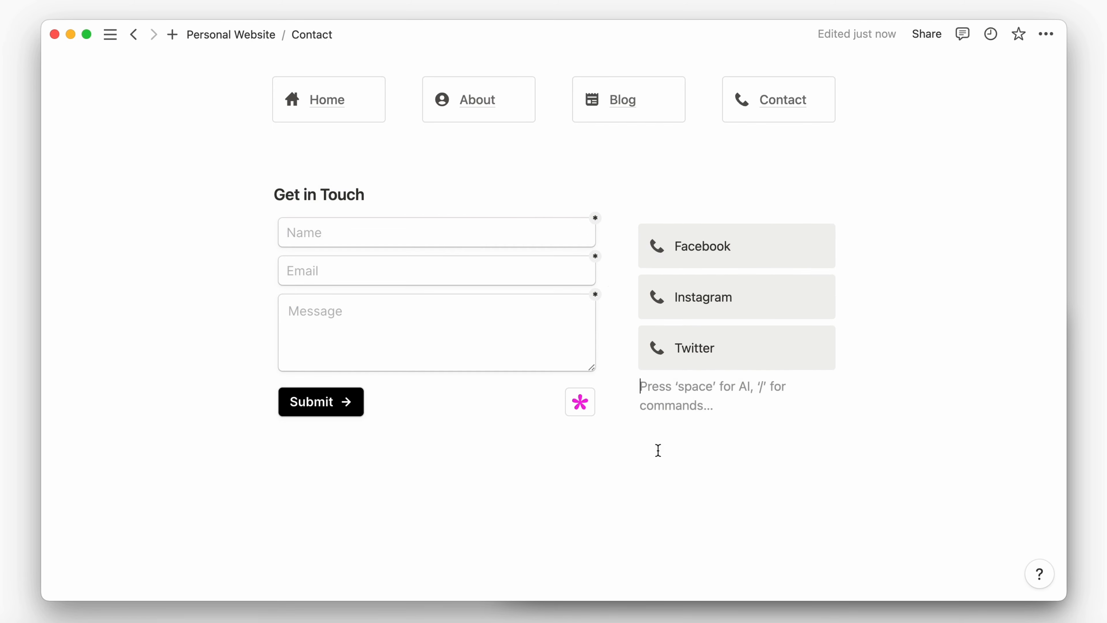
click(657, 247)
click(614, 276)
click(657, 355)
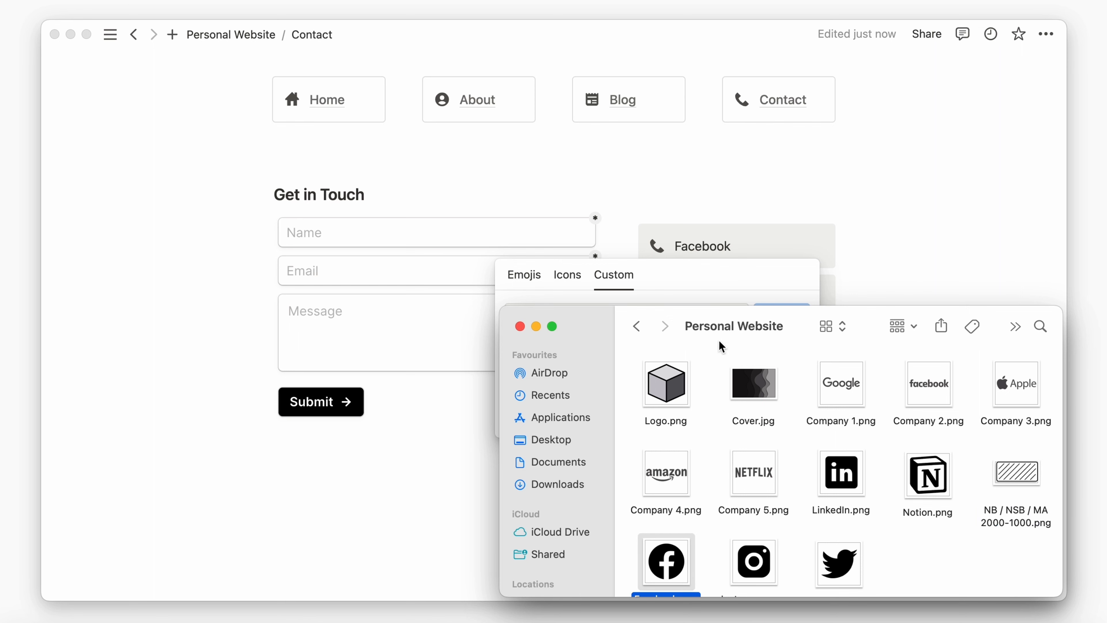
click(729, 237)
Add blank lines below the form and callout columns on the Contact page.
click(539, 480)
click(539, 479)
key(Return)
key(Return)
key(Return)
scroll(539, 480, down, 3)
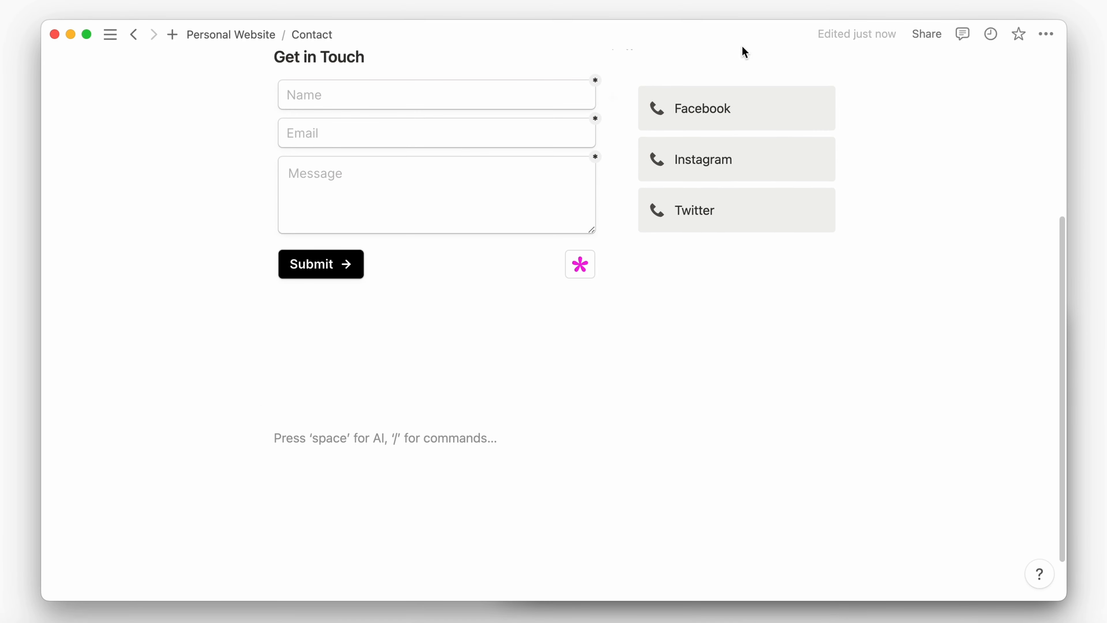
Replace the Facebook callout's icon with the Facebook logo image from the Personal Website folder.
click(657, 108)
click(613, 138)
key(super+Tab)
drag(666, 563, 671, 193)
Replace the Instagram callout's icon with the Instagram logo image from the Personal Website folder.
click(657, 160)
click(614, 189)
key(super+Tab)
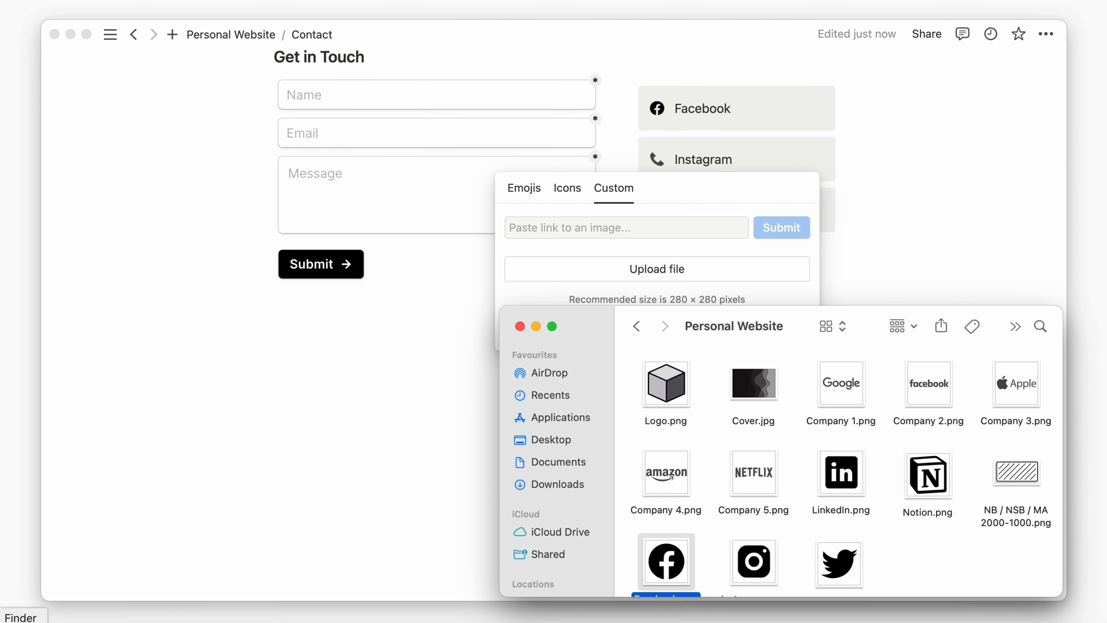
drag(753, 563, 682, 193)
key(super+Tab)
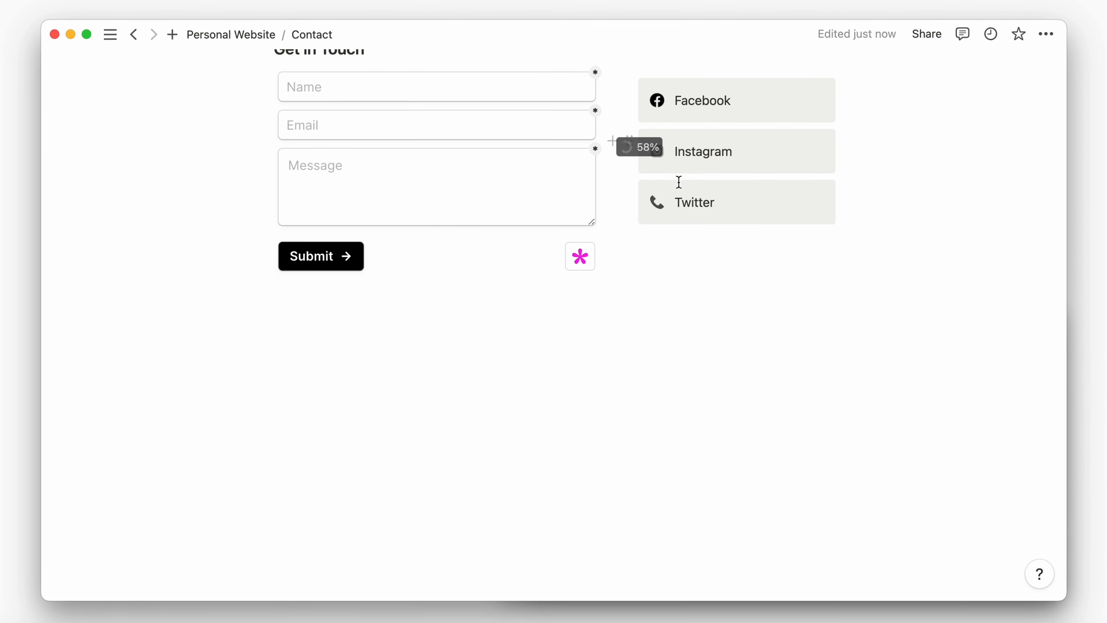
Replace the Twitter callout's icon with the Twitter bird image from the Personal Website folder.
click(656, 202)
click(613, 230)
key(super+Tab)
drag(839, 562, 647, 272)
click(930, 214)
scroll(930, 214, up, 4)
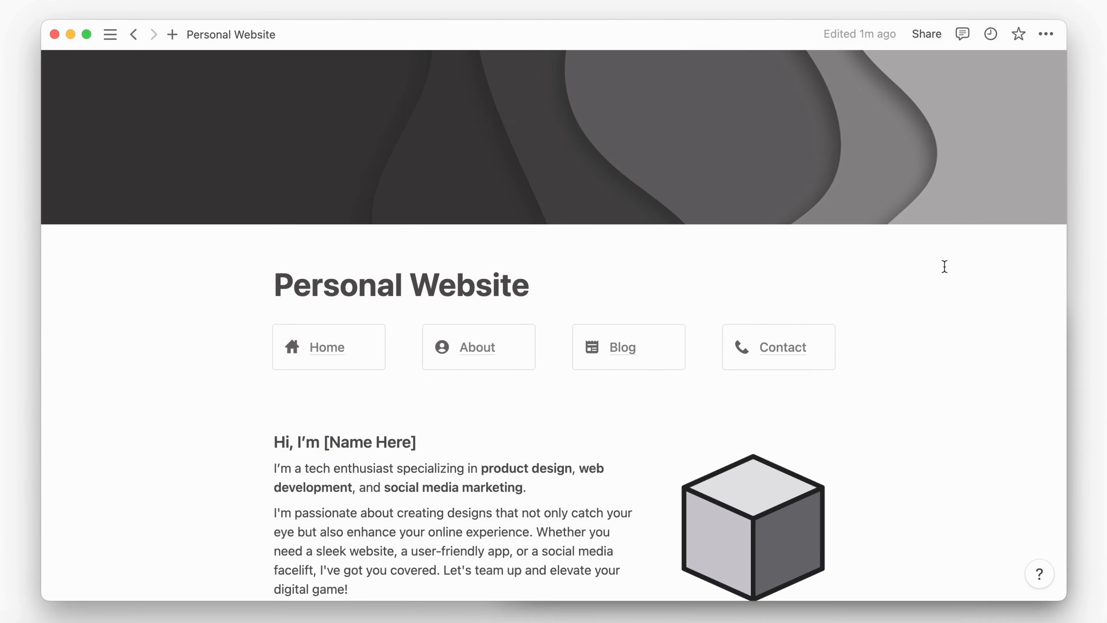
Review the Personal Website home page's intro, brands, services and testimonials sections.
scroll(944, 265, down, 5)
scroll(944, 266, down, 10)
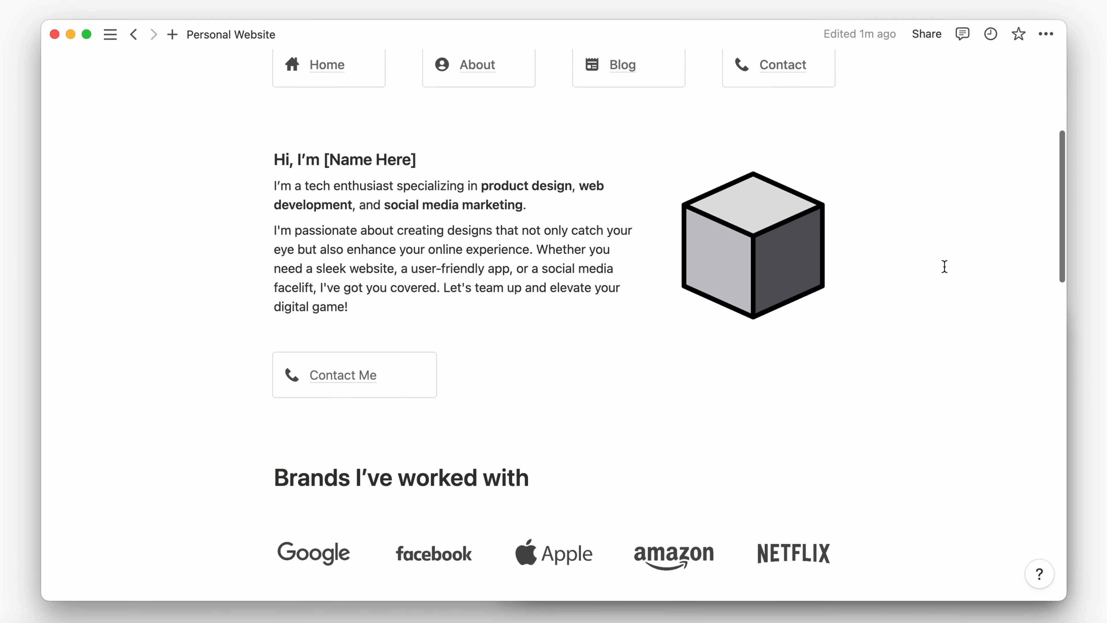
scroll(944, 266, down, 12)
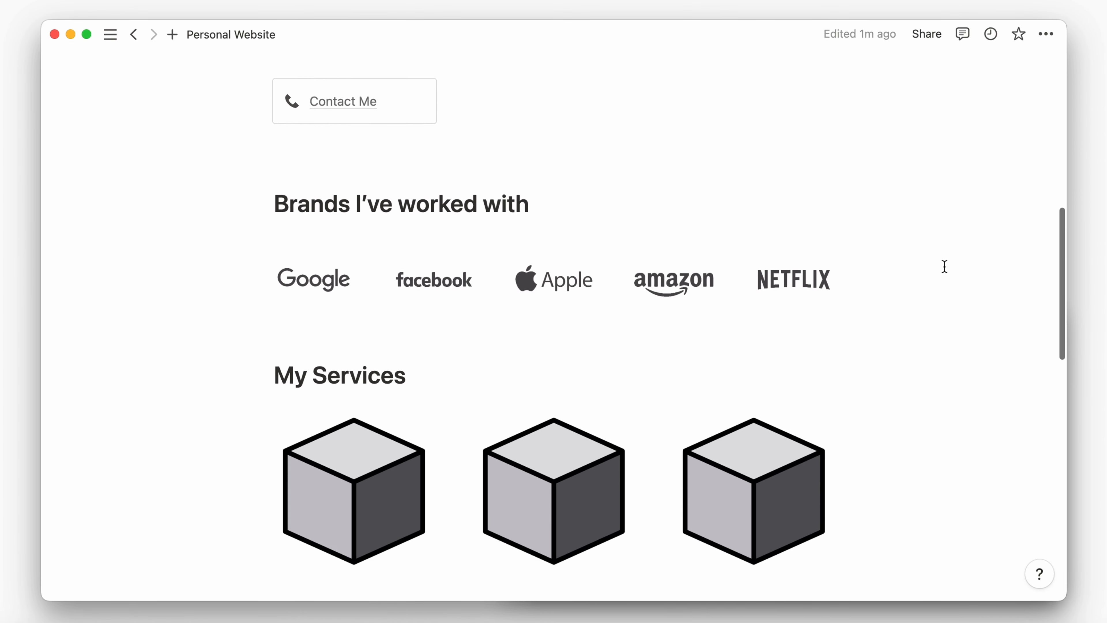
scroll(944, 266, down, 8)
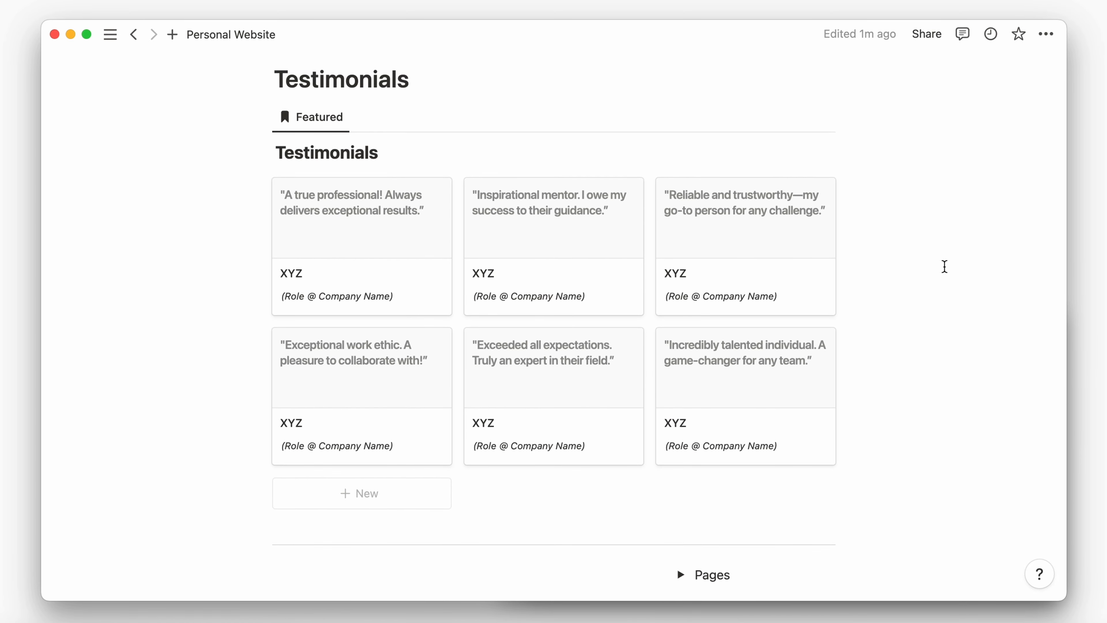
scroll(945, 266, up, 12)
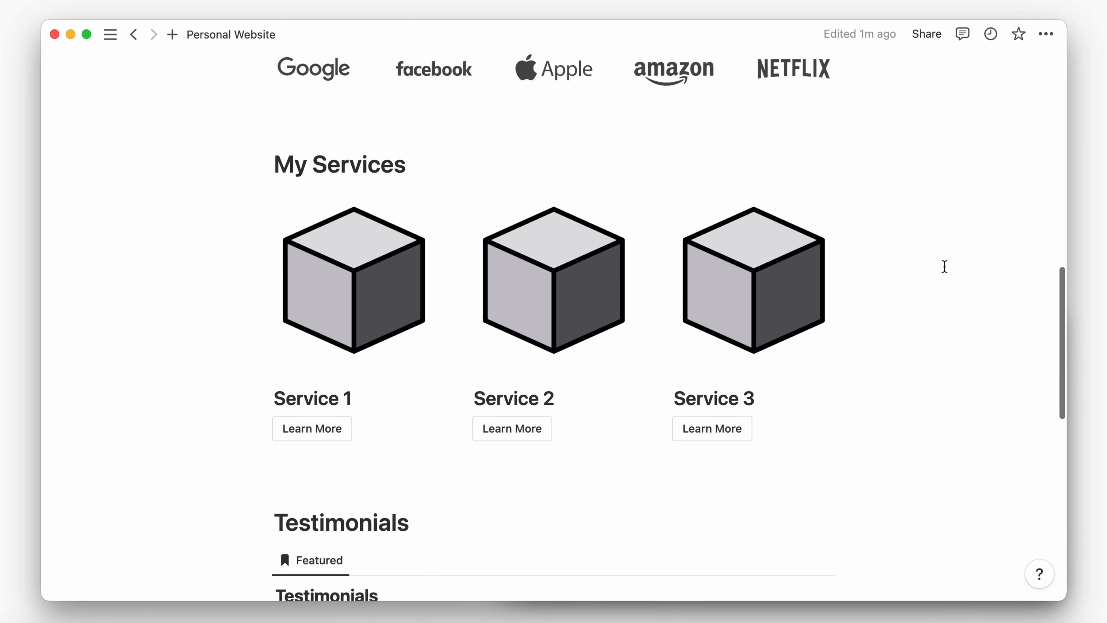
Check the site's navigation callouts by visiting the About, Blog and Contact pages, reviewing each page's content, and returning to the Home page.
scroll(944, 266, up, 11)
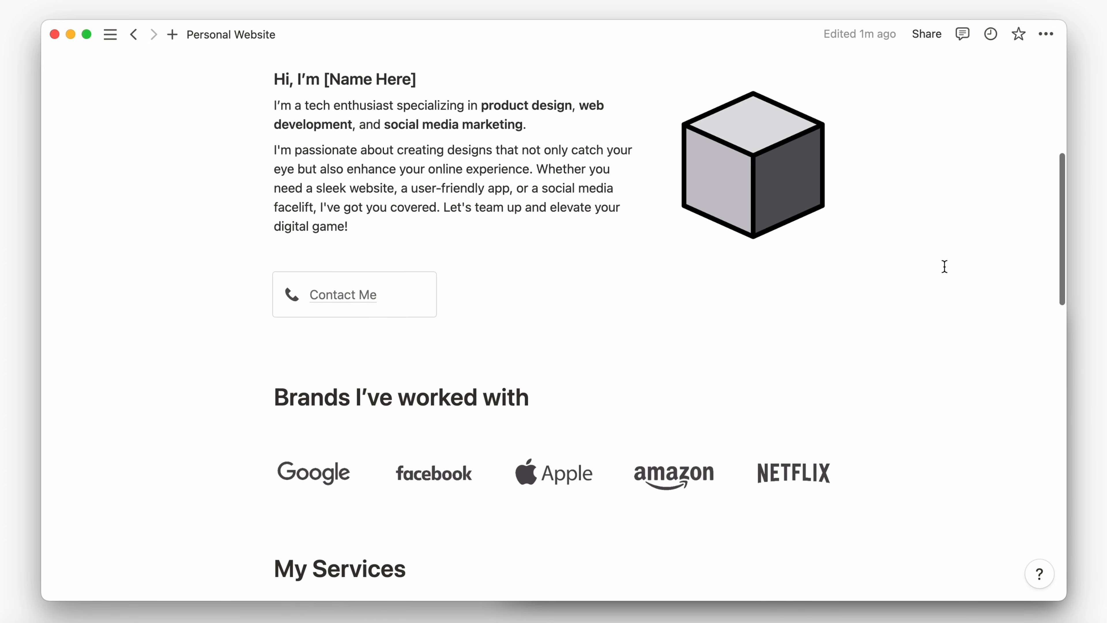
scroll(944, 266, up, 7)
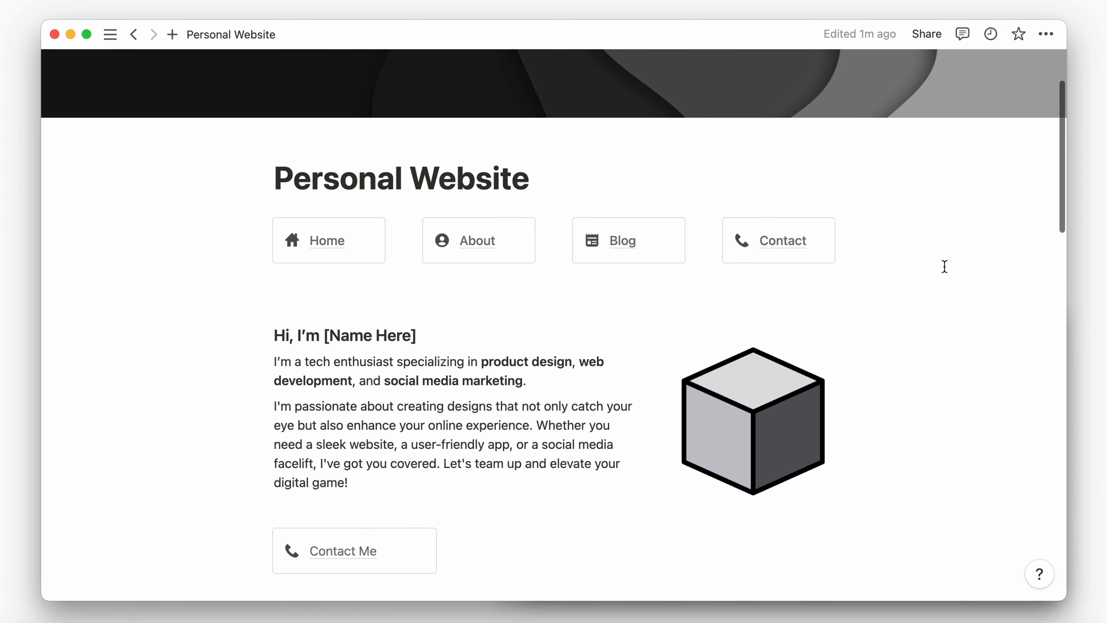
click(487, 247)
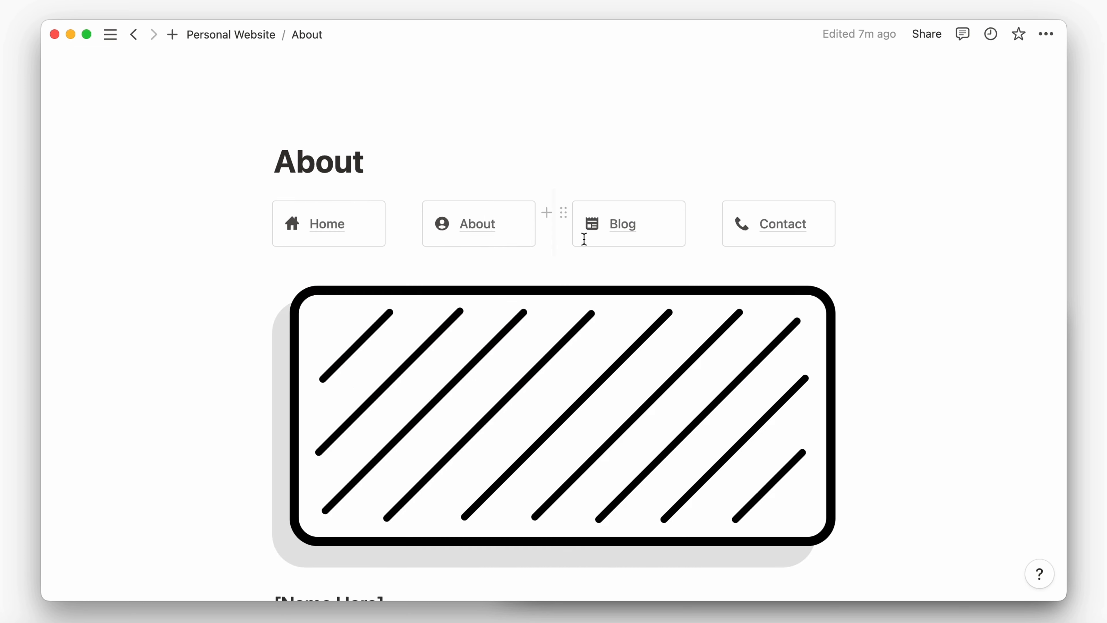
scroll(906, 233, down, 8)
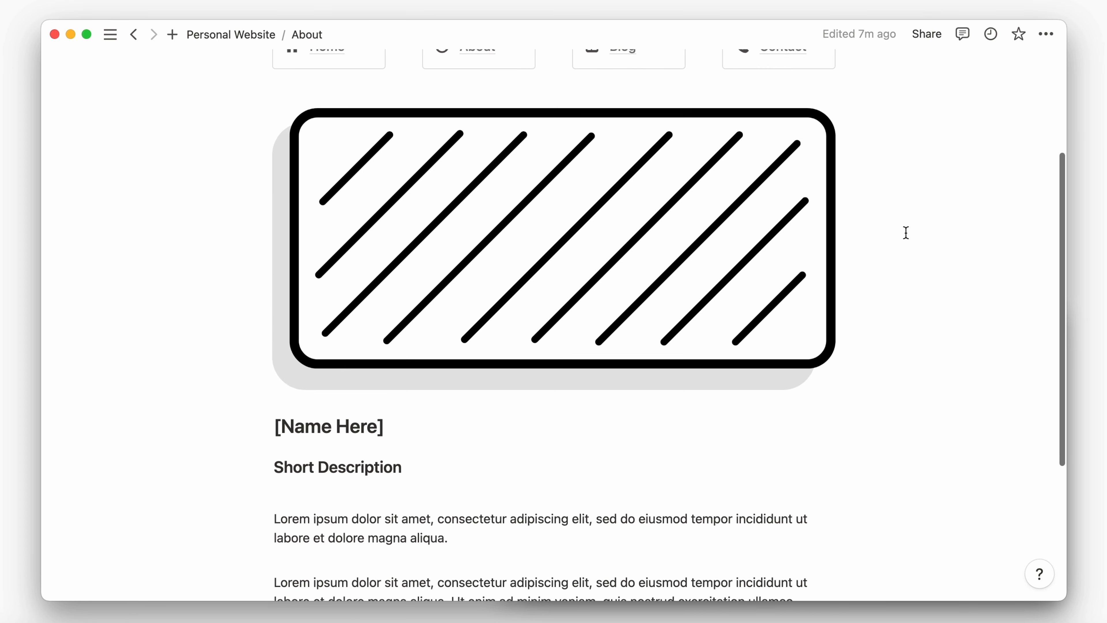
scroll(906, 233, up, 8)
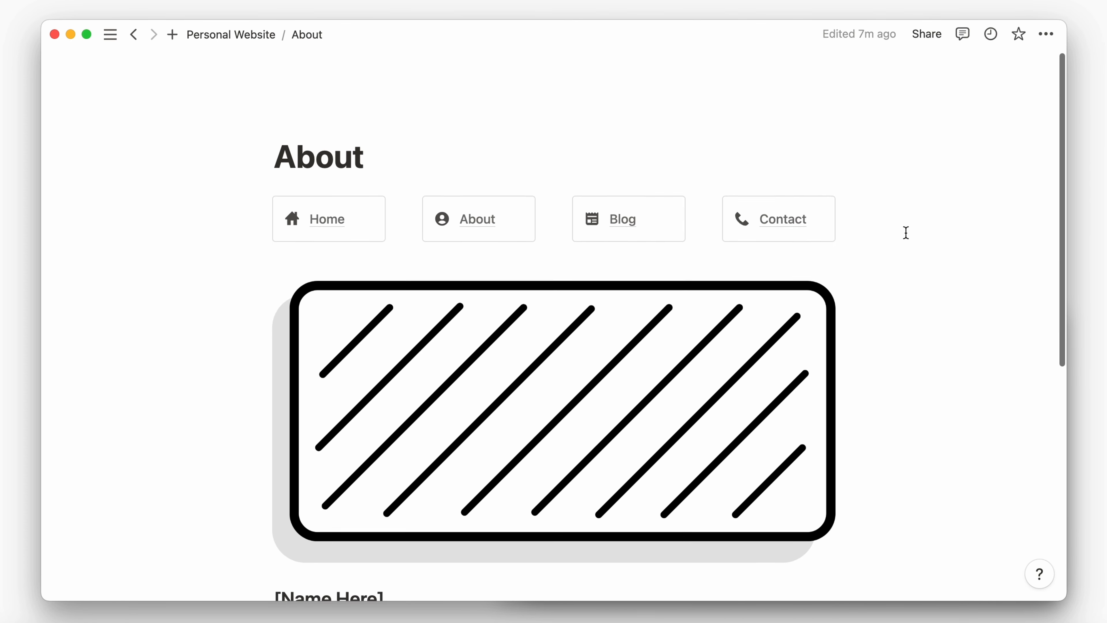
click(624, 224)
scroll(933, 220, down, 3)
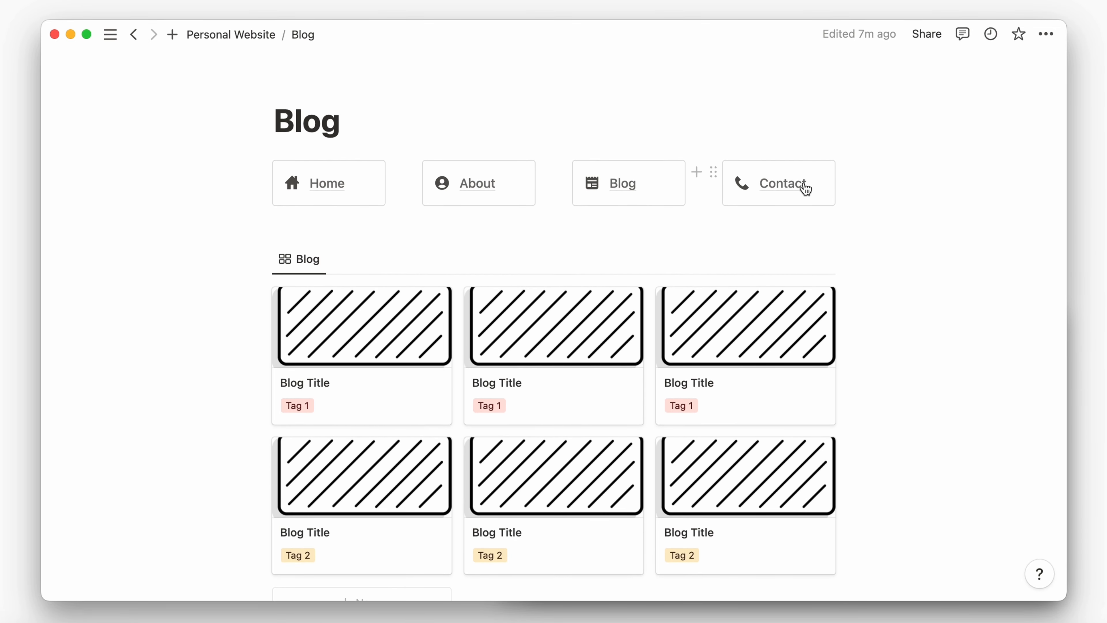
click(805, 188)
scroll(898, 202, down, 2)
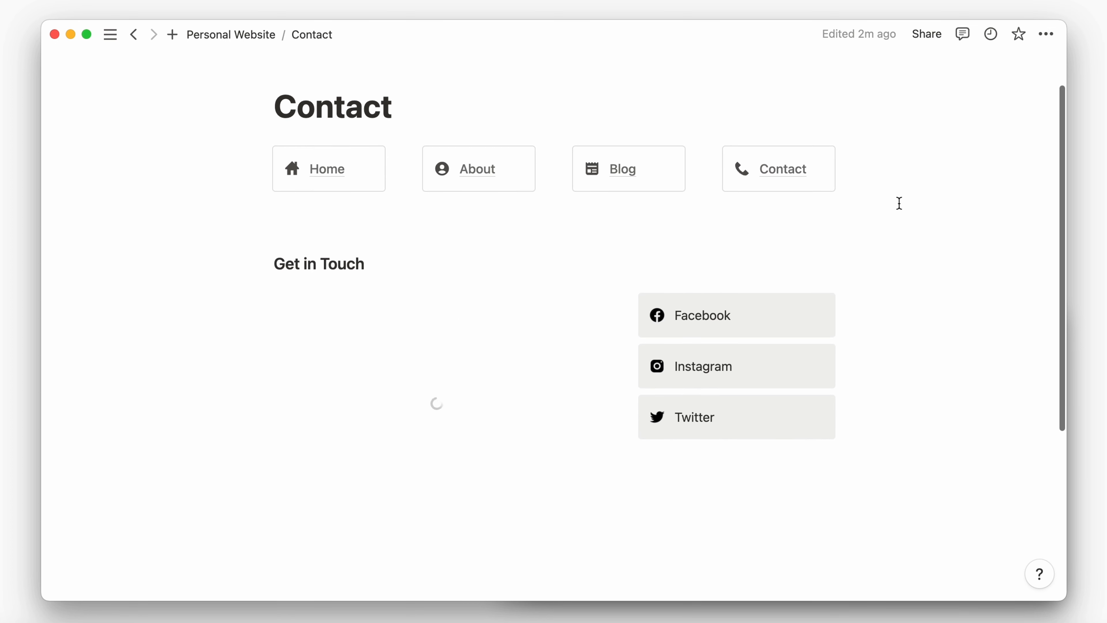
scroll(899, 202, up, 1)
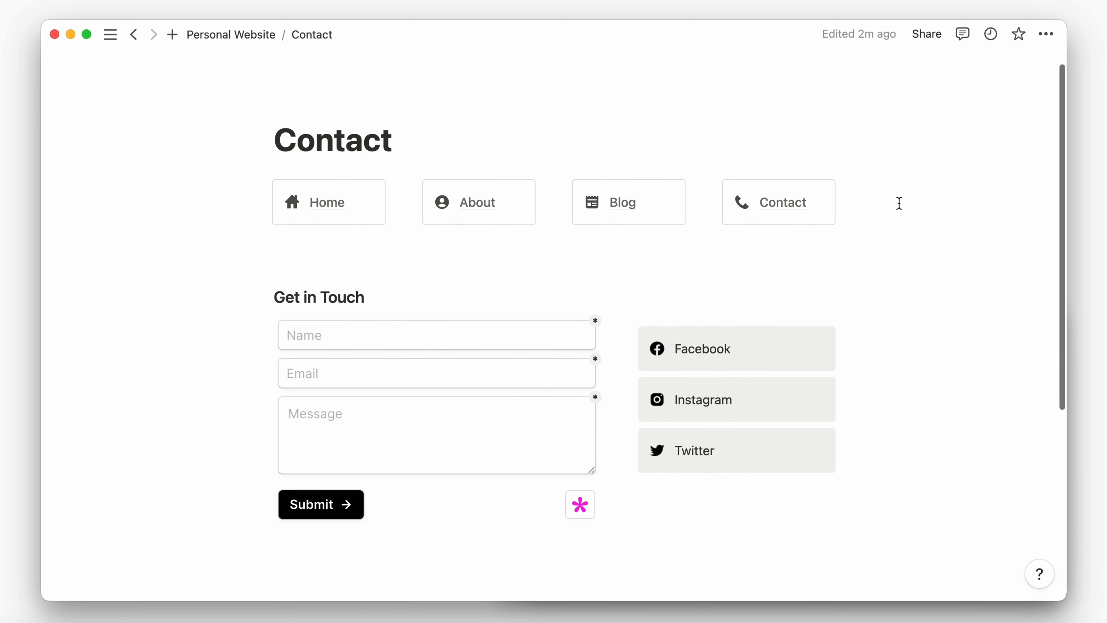
click(311, 202)
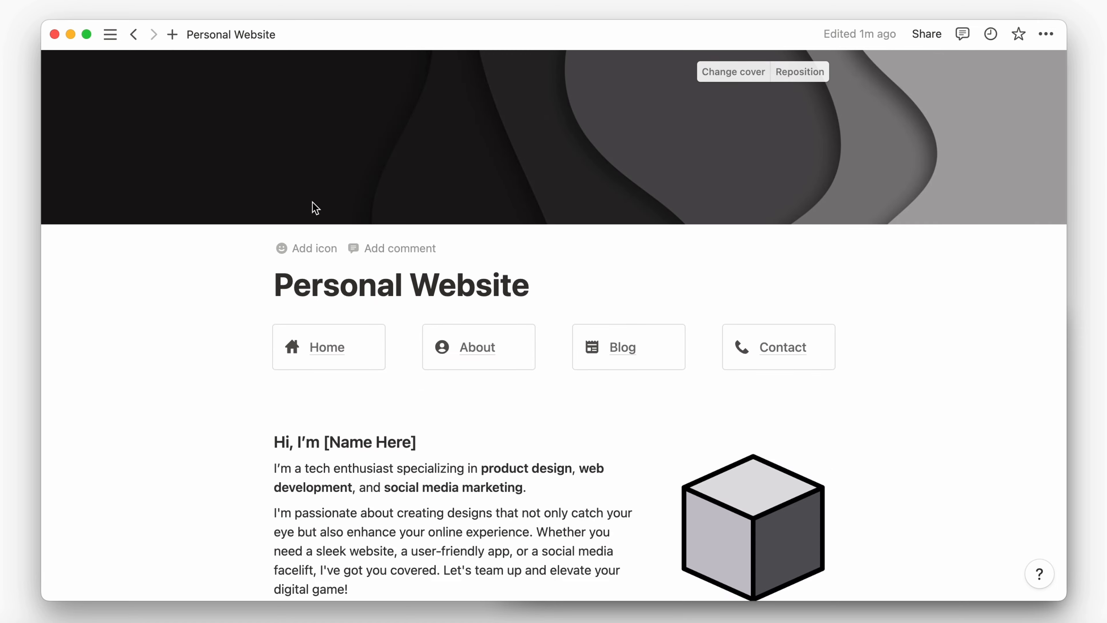